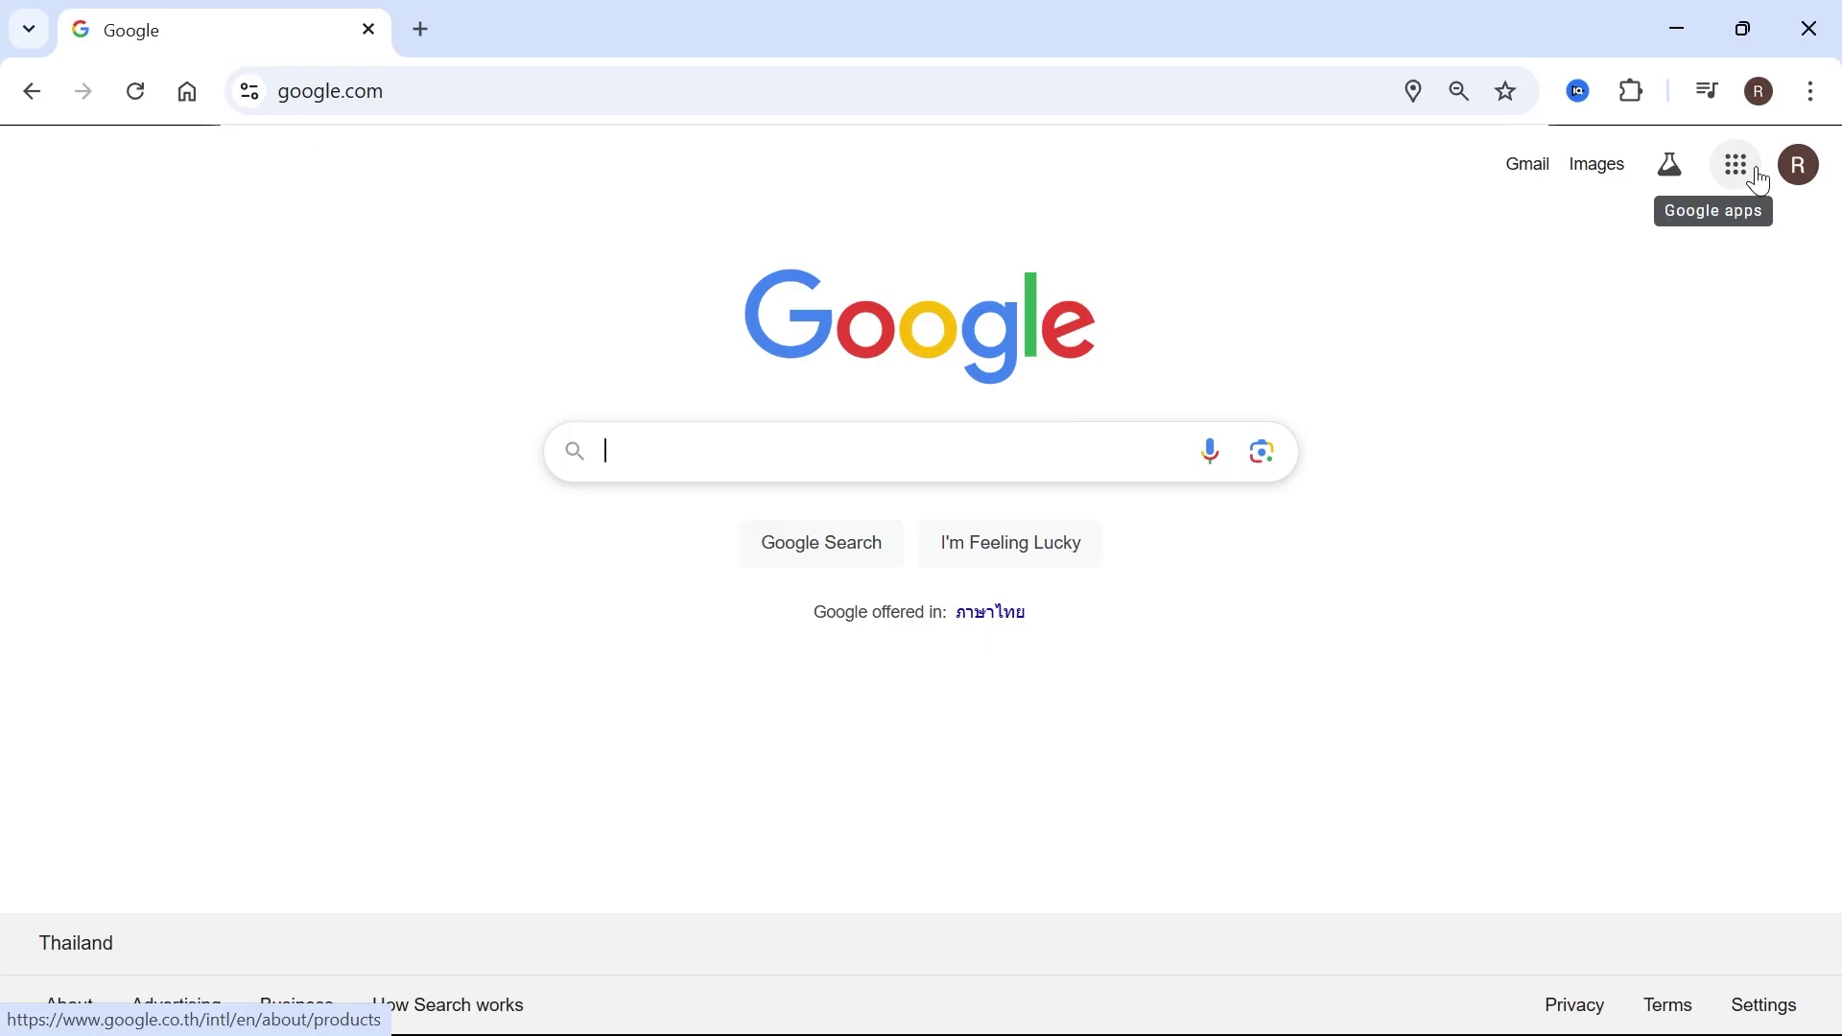
# - Open Chrome's main menu and scroll down to the 'Managed by your organization' notice at the bottom
pyautogui.click(1814, 91)
pyautogui.scroll(-2, 1681, 840)
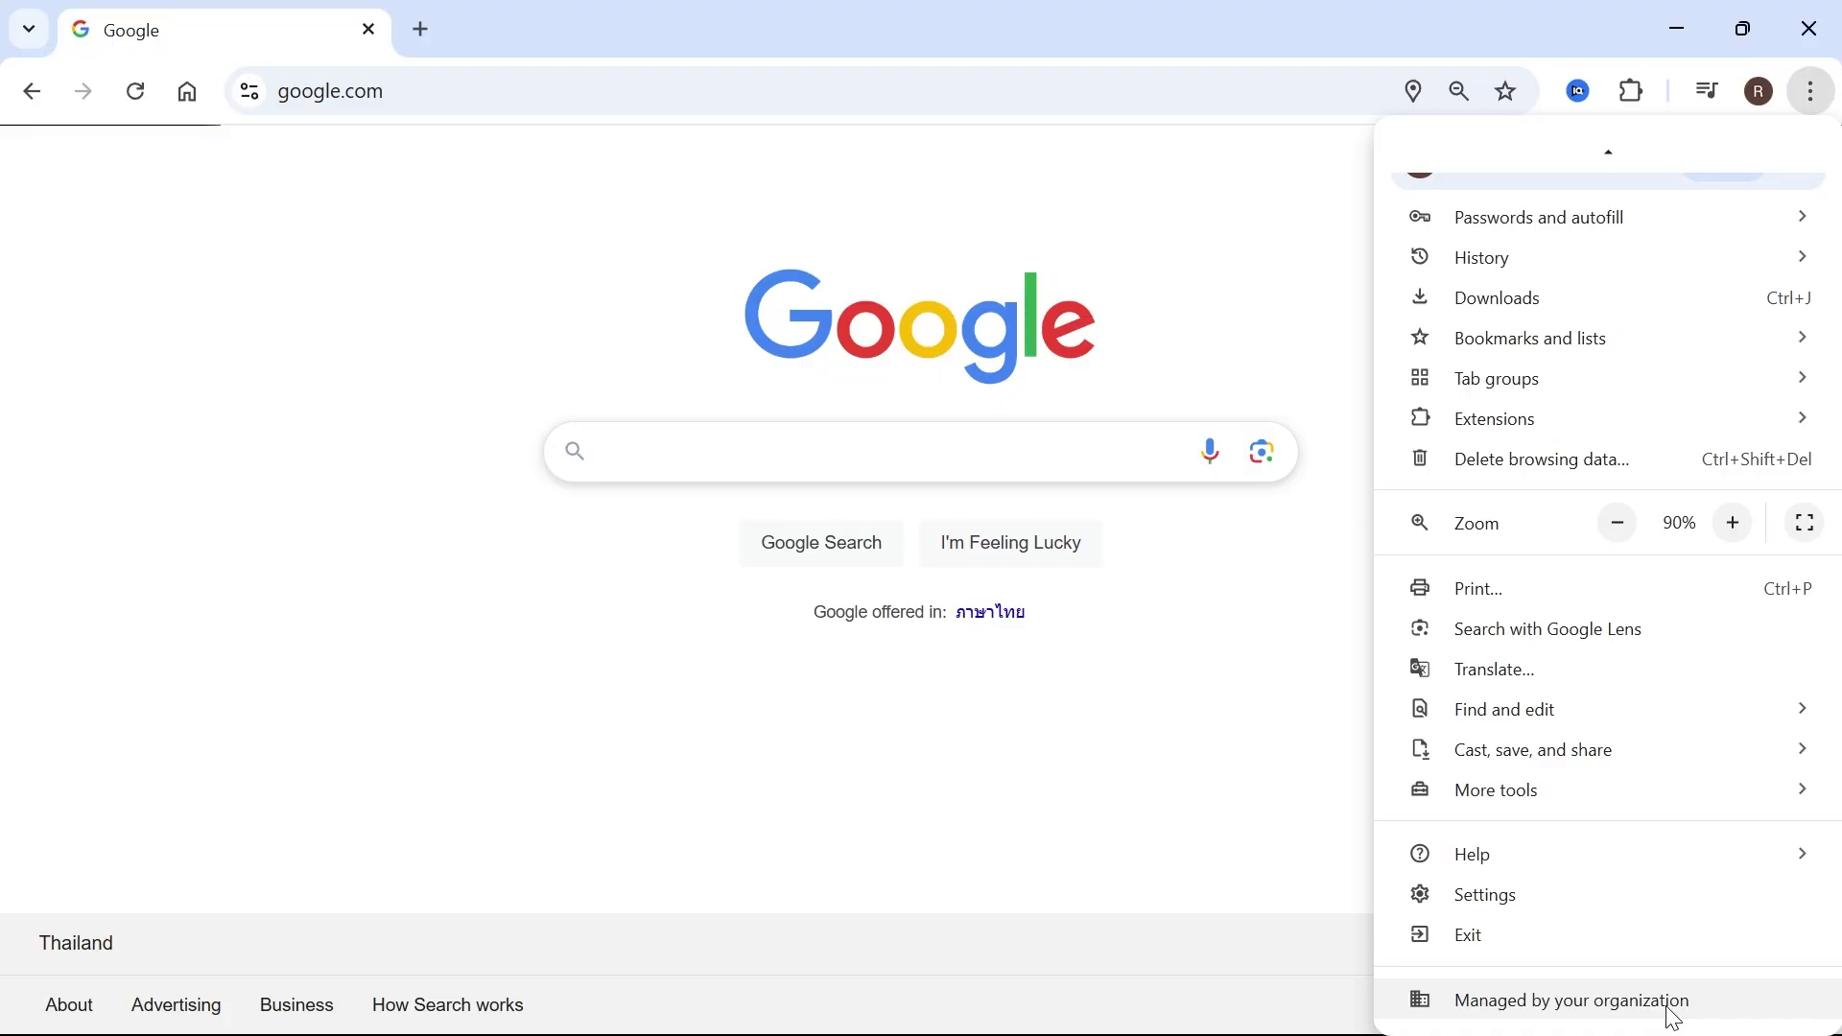
pyautogui.press('Escape')
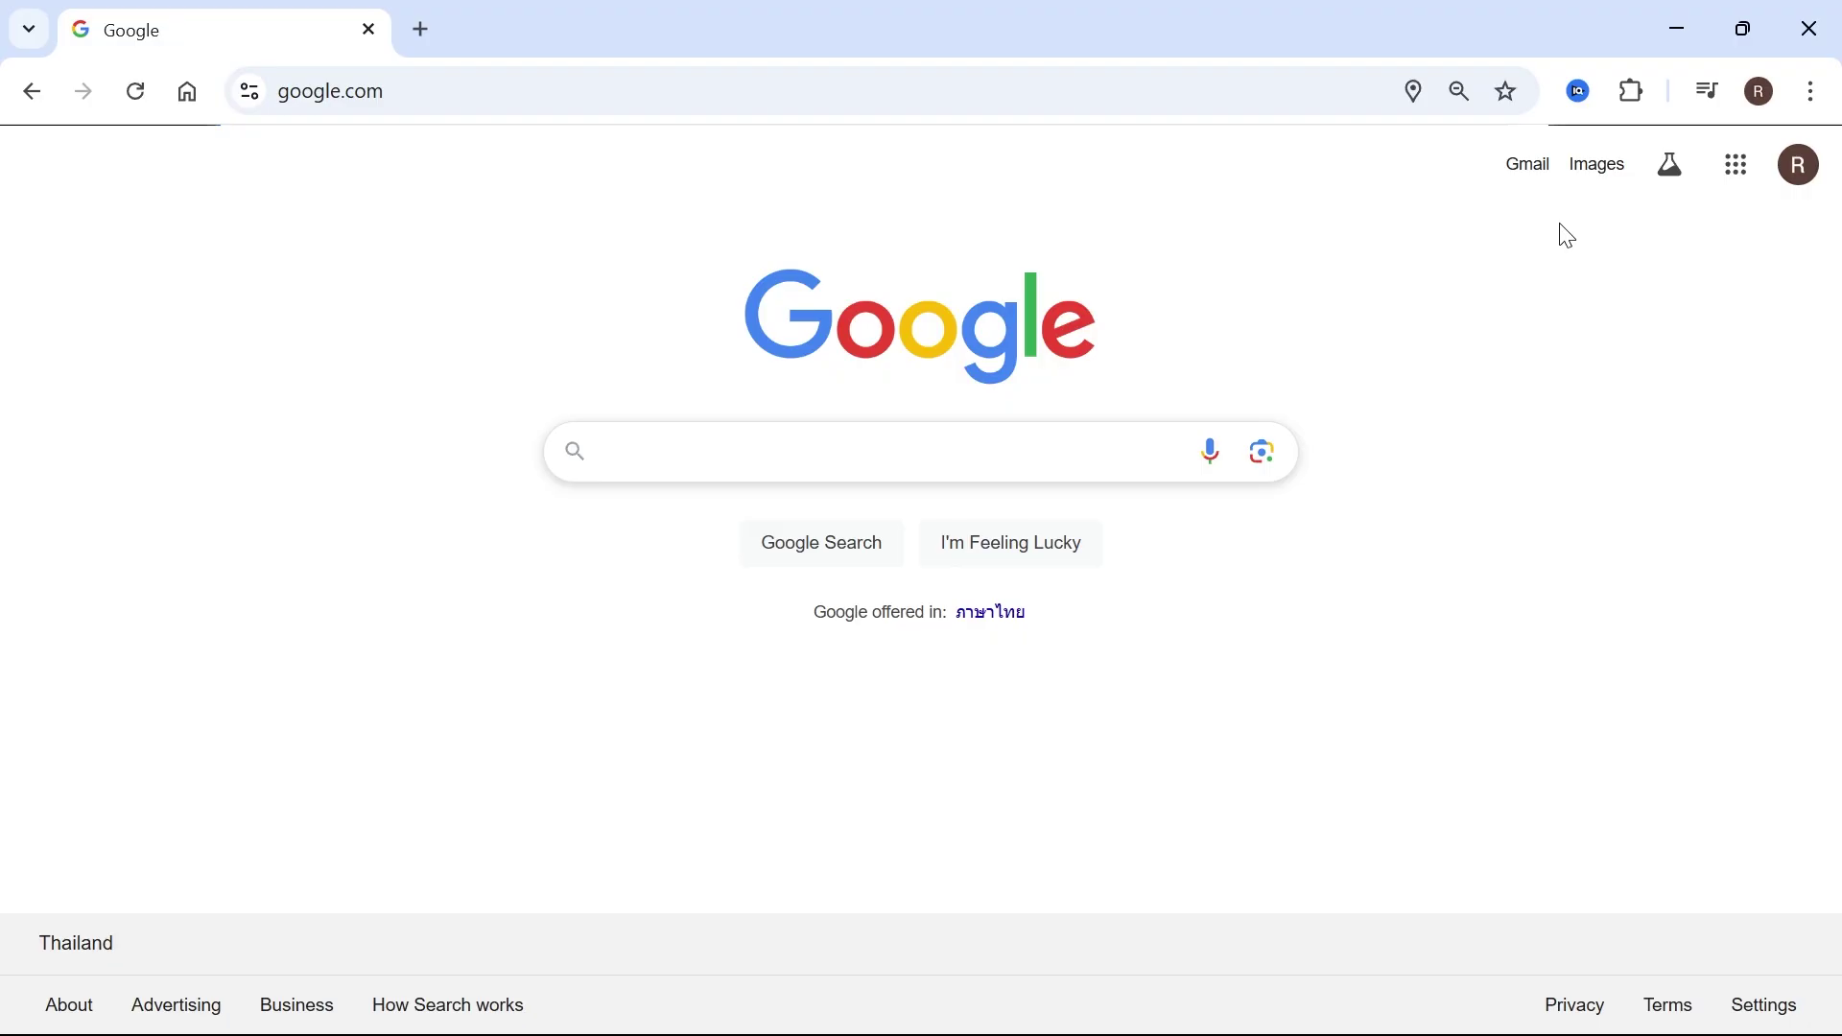
pyautogui.click(1815, 96)
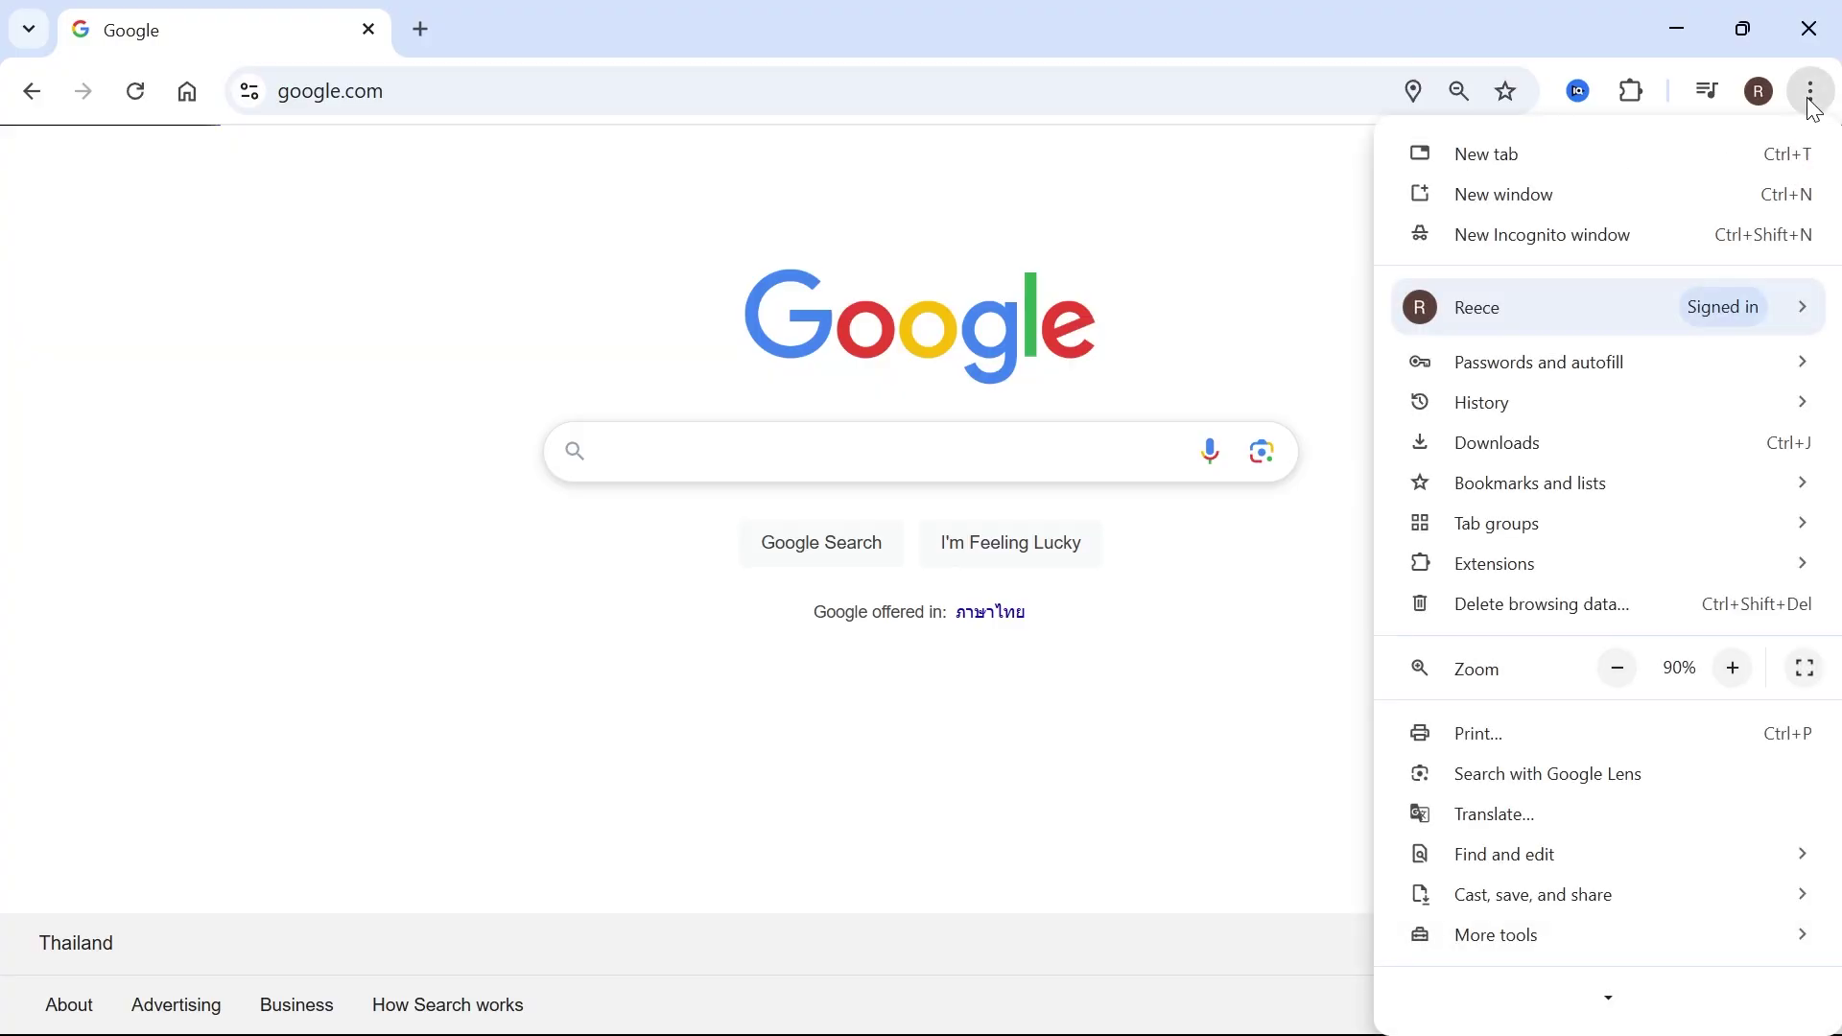
pyautogui.scroll(-2, 1593, 768)
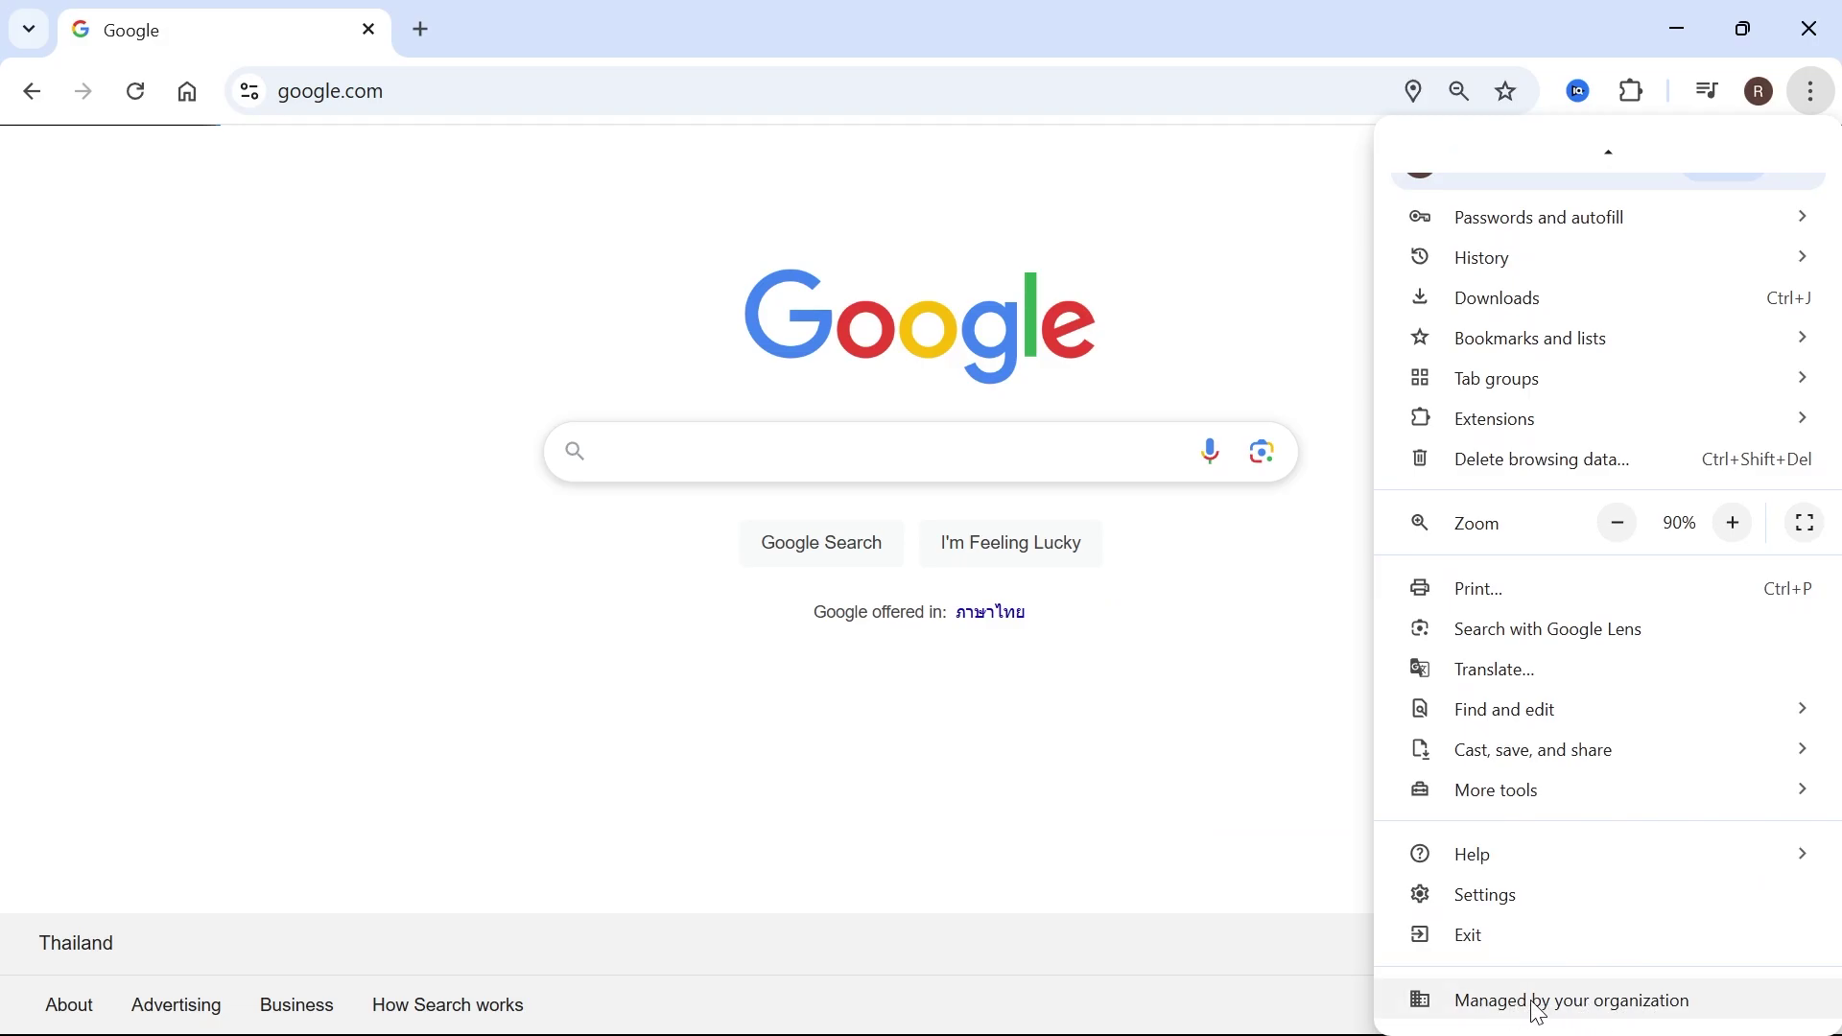
# - Load chrome://policy and review the mandatory ExtensionManifestV2Availability policy set to 2
pyautogui.click(977, 91)
pyautogui.write('chrome:')
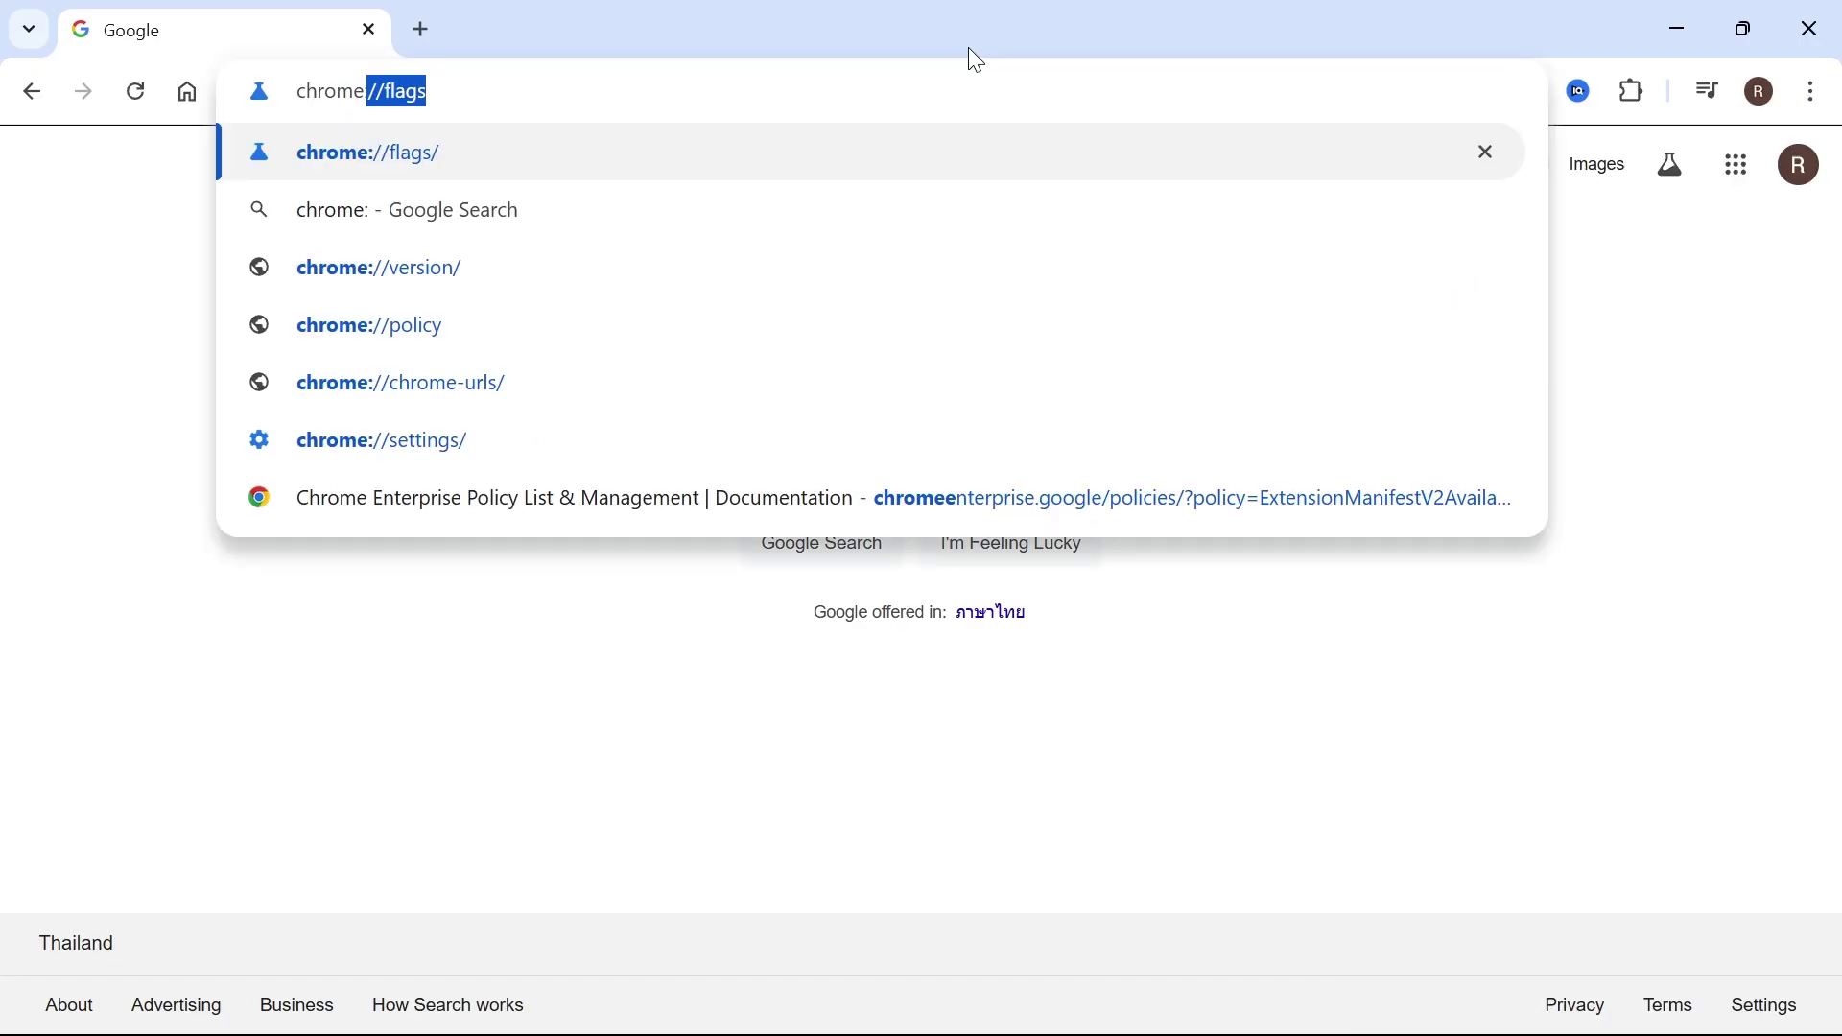
pyautogui.write('/')
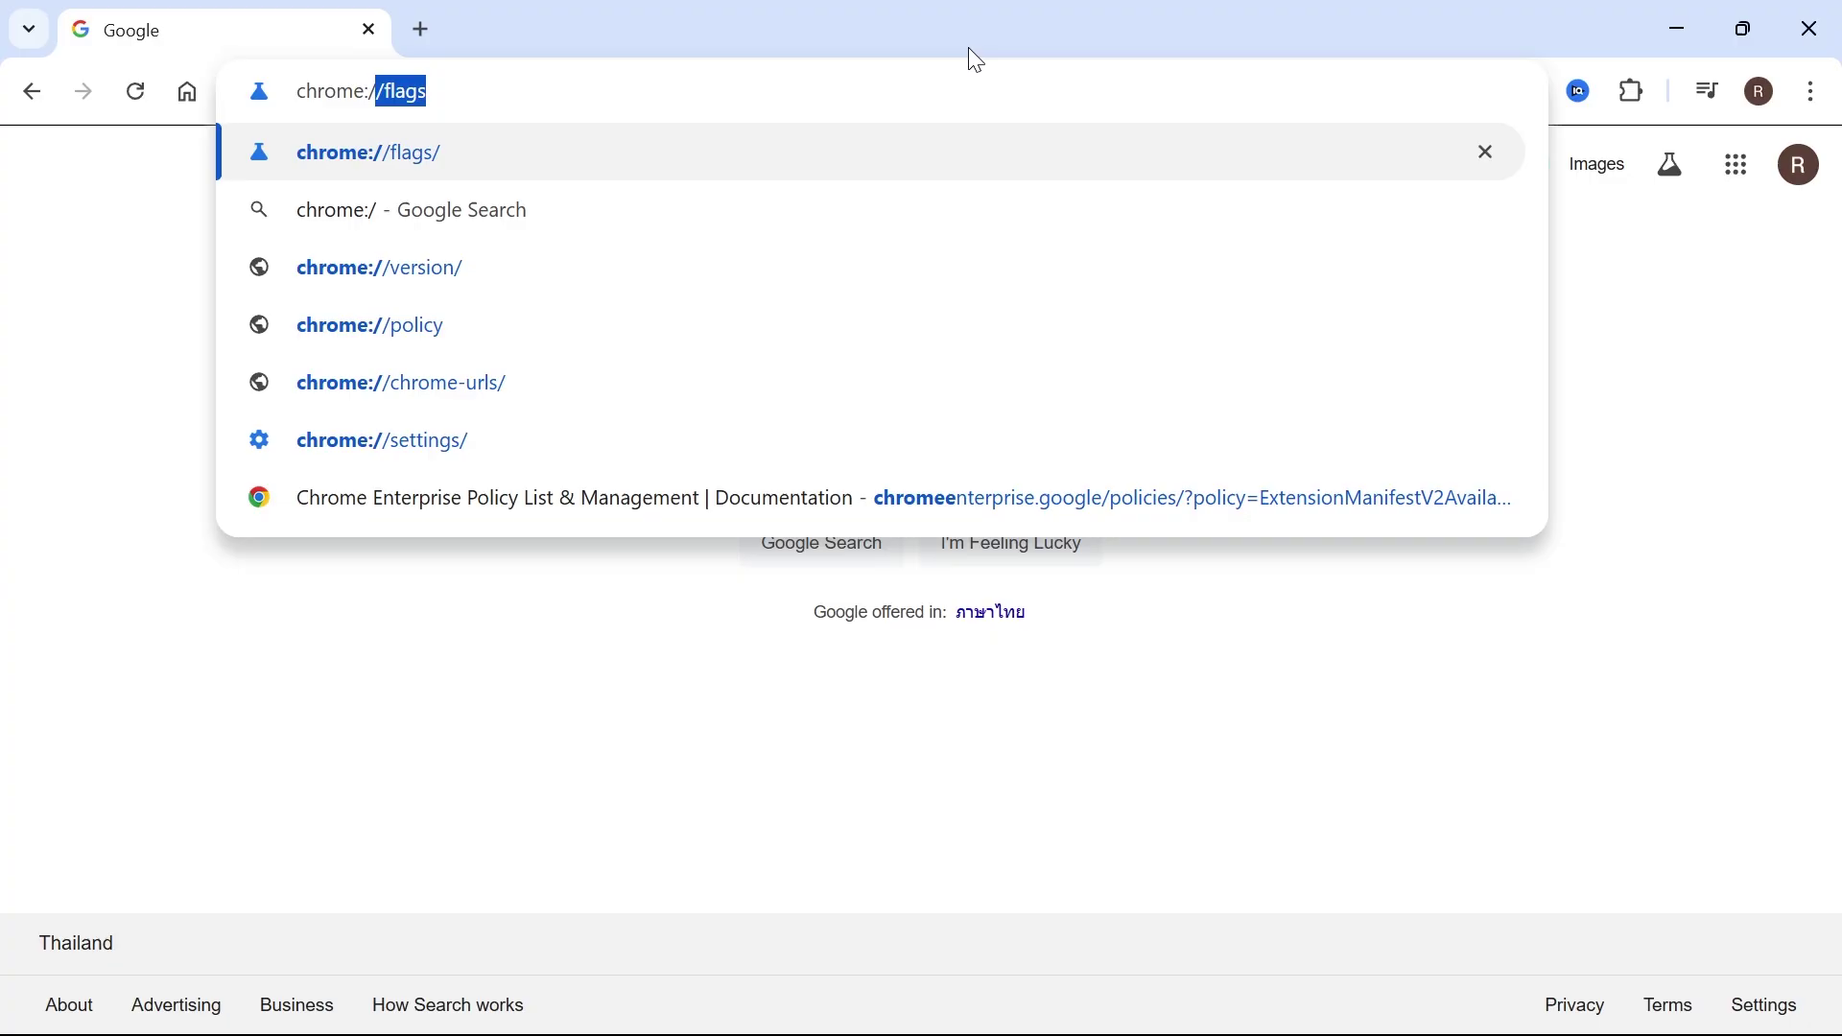
pyautogui.write('/policy')
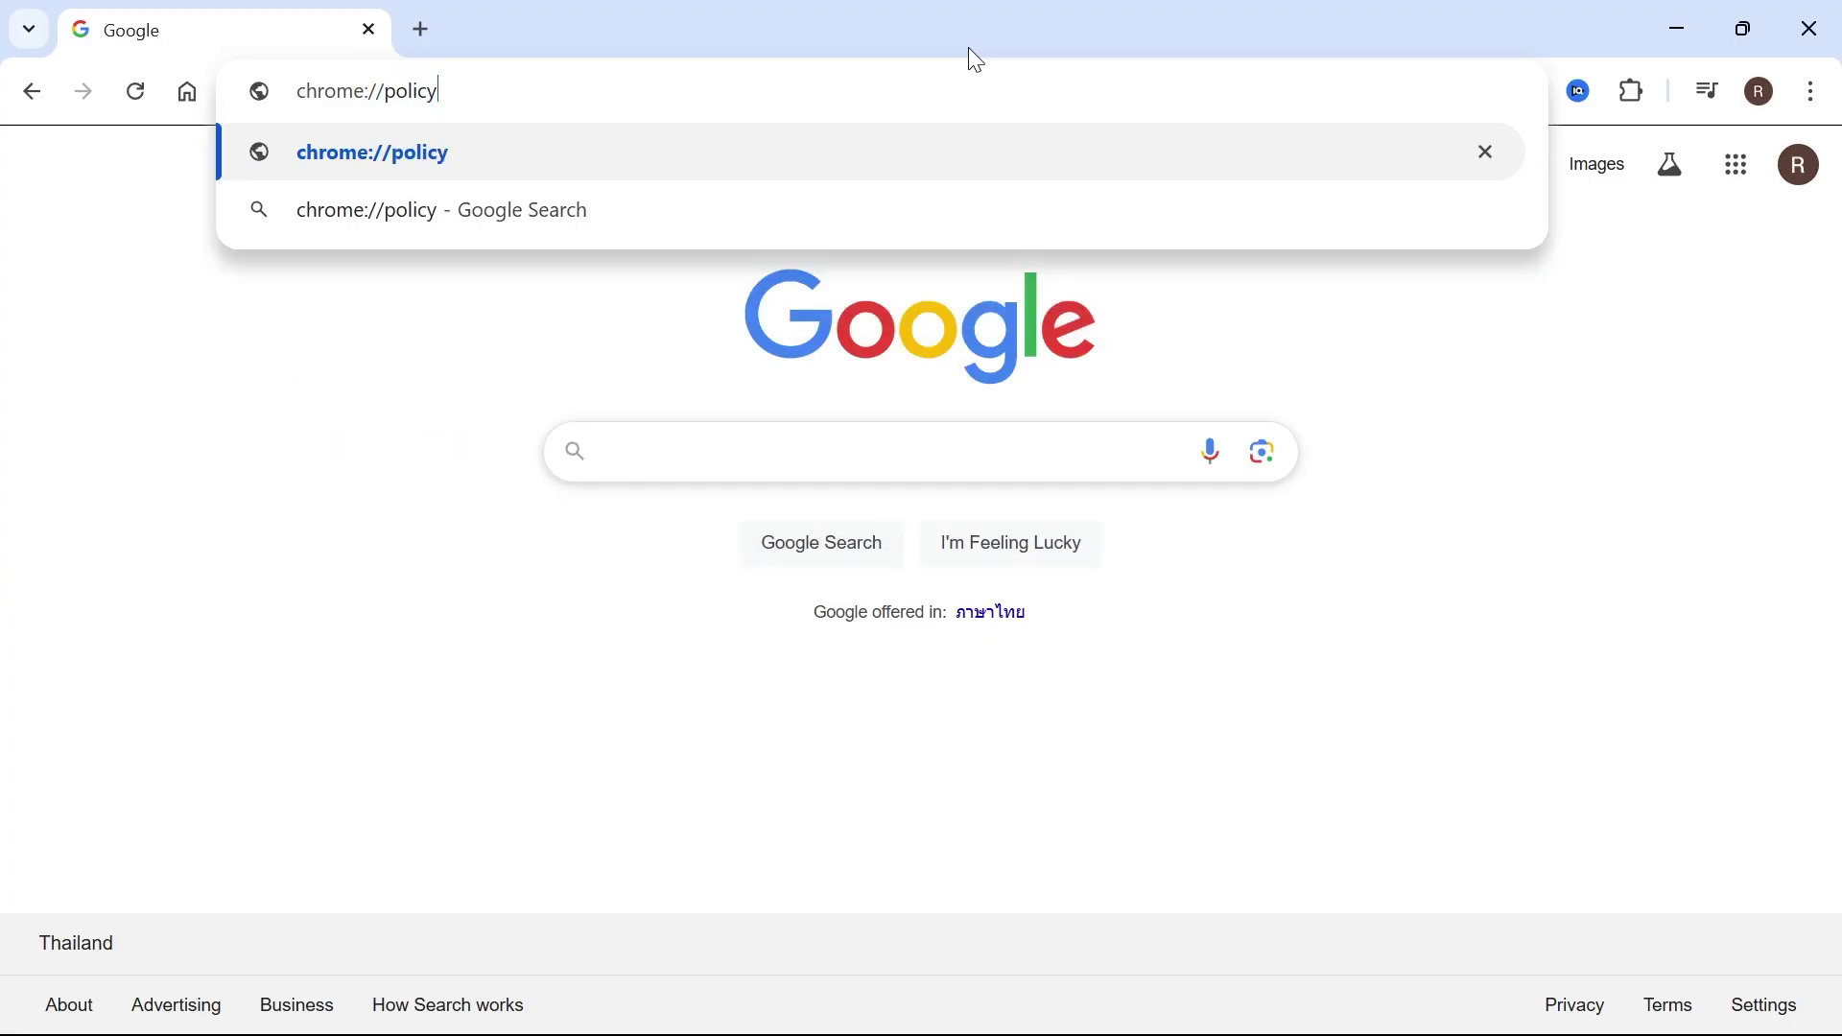
pyautogui.press('Return')
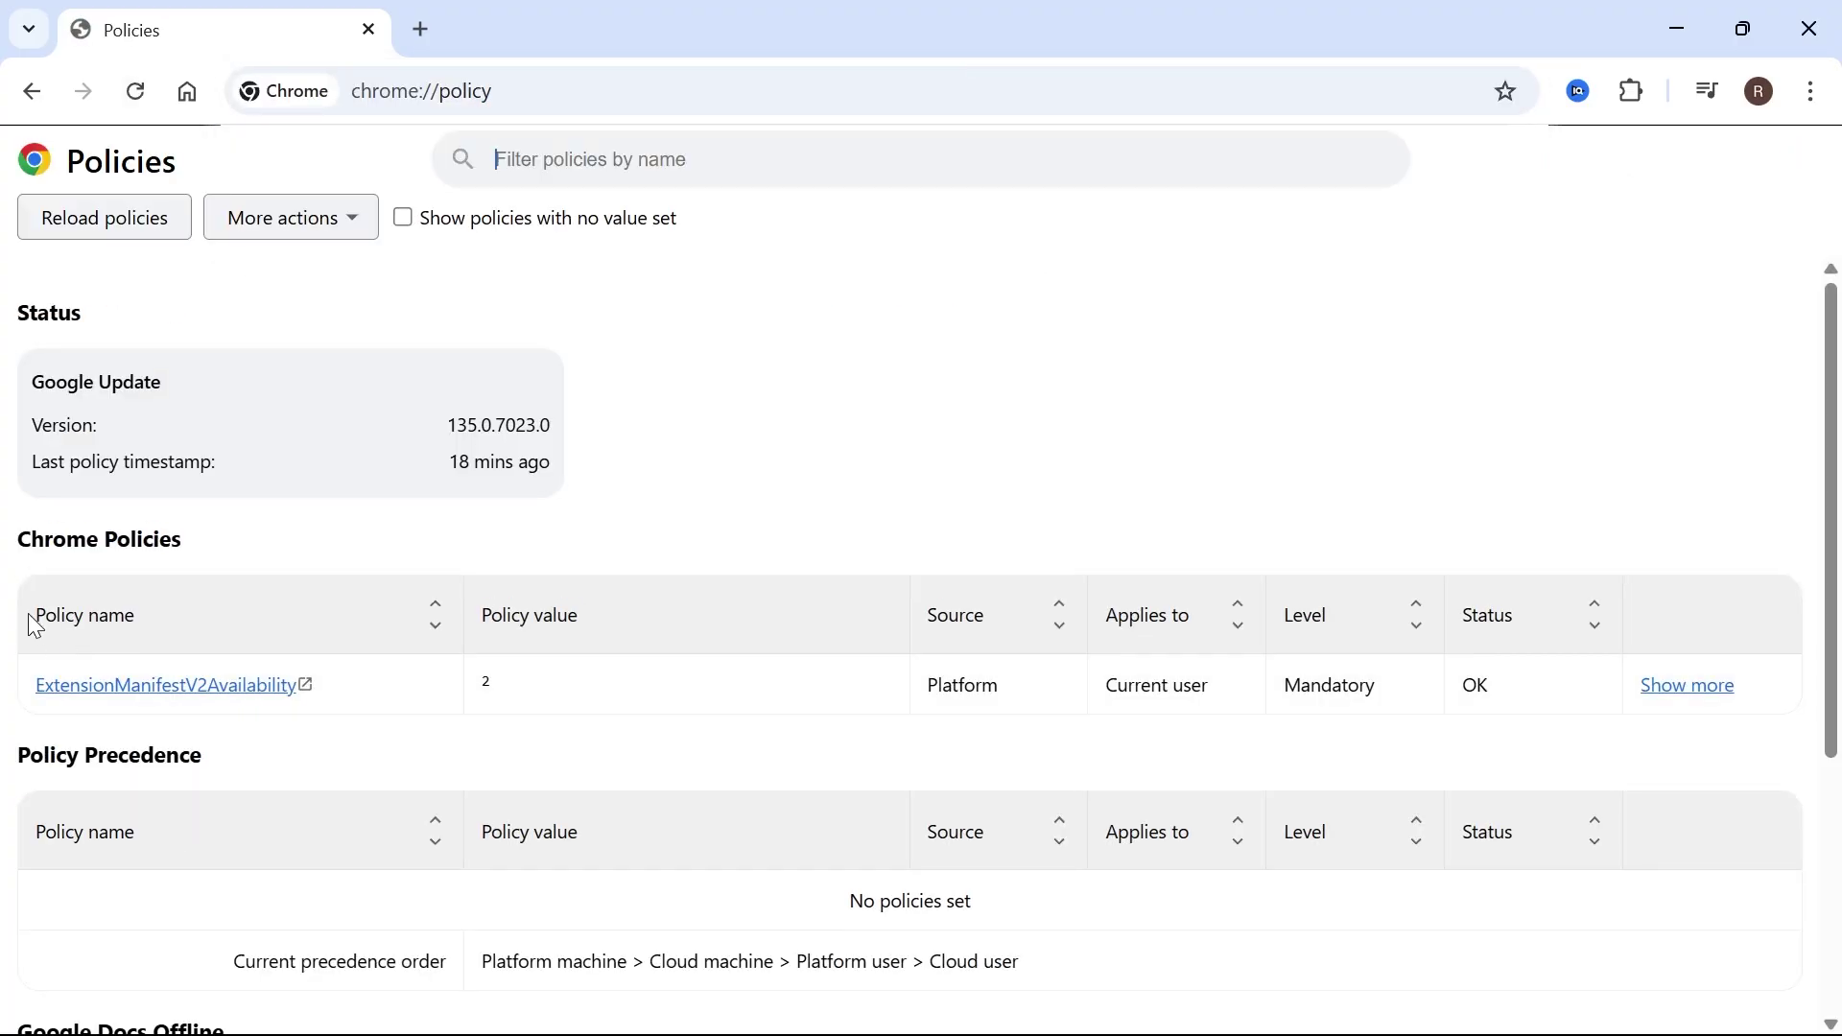
pyautogui.moveTo(19, 547); pyautogui.dragTo(274, 563)
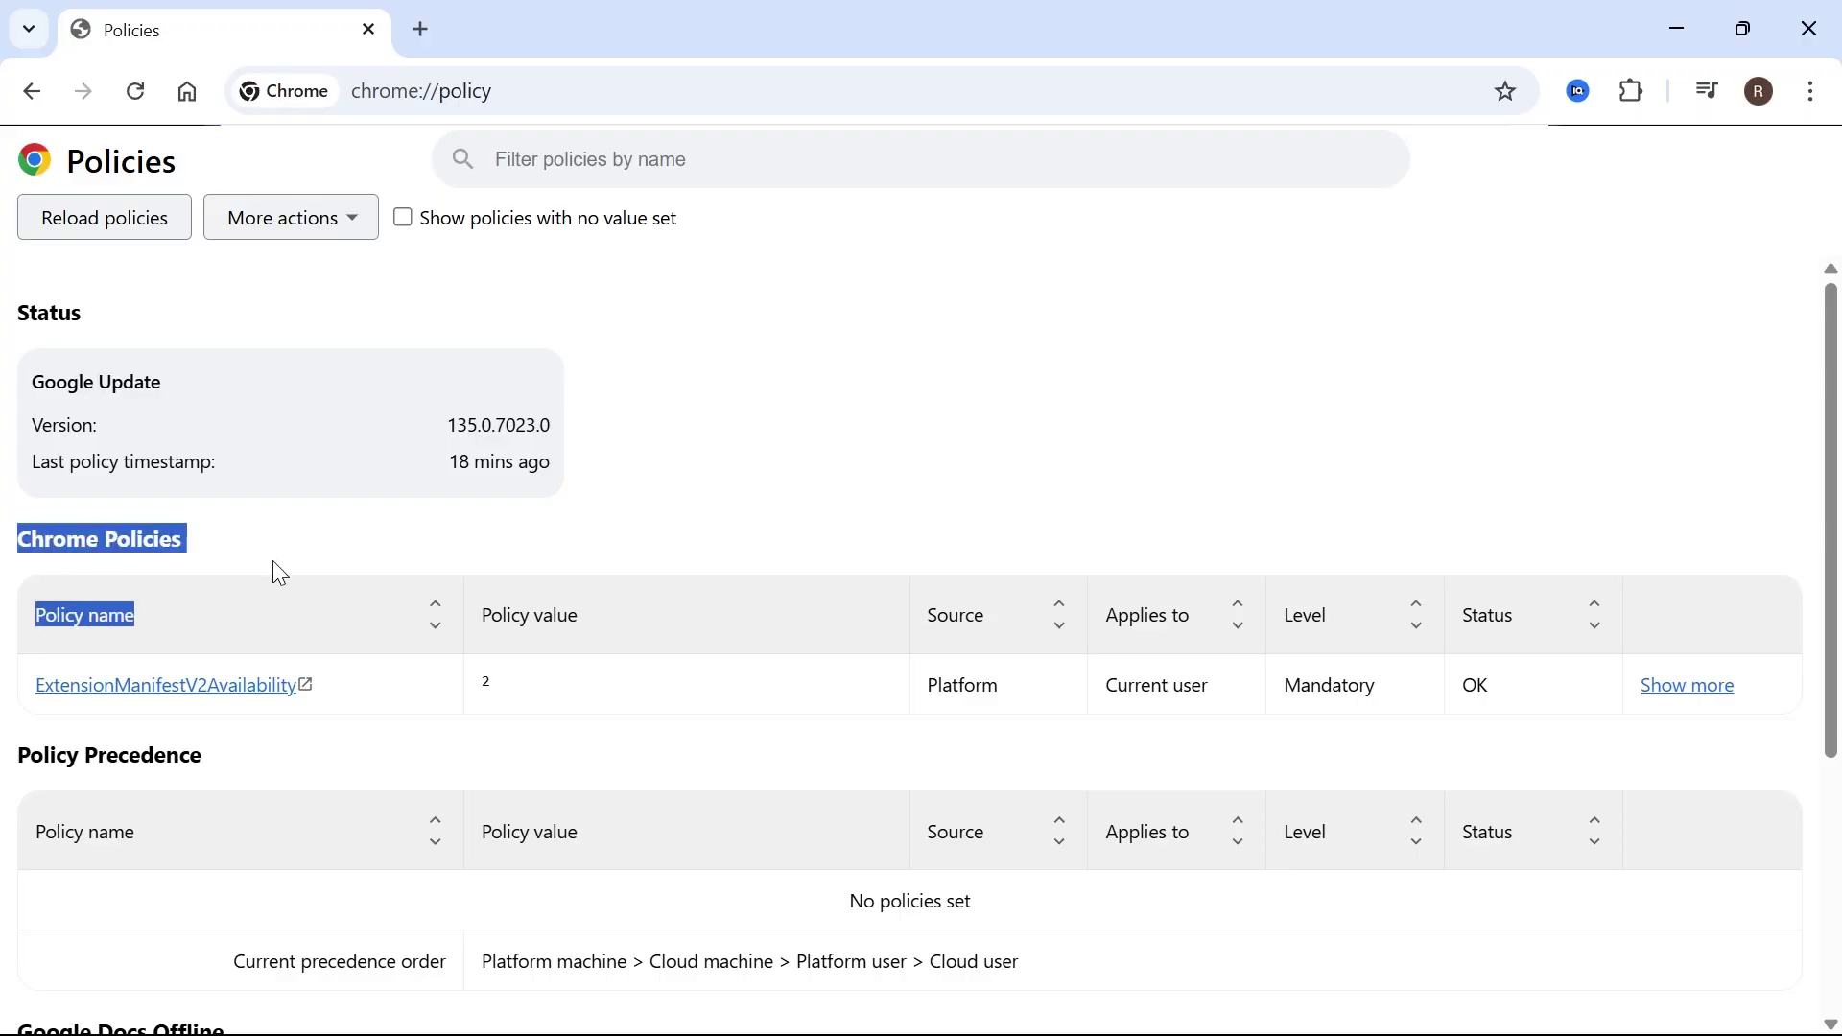
pyautogui.click(658, 554)
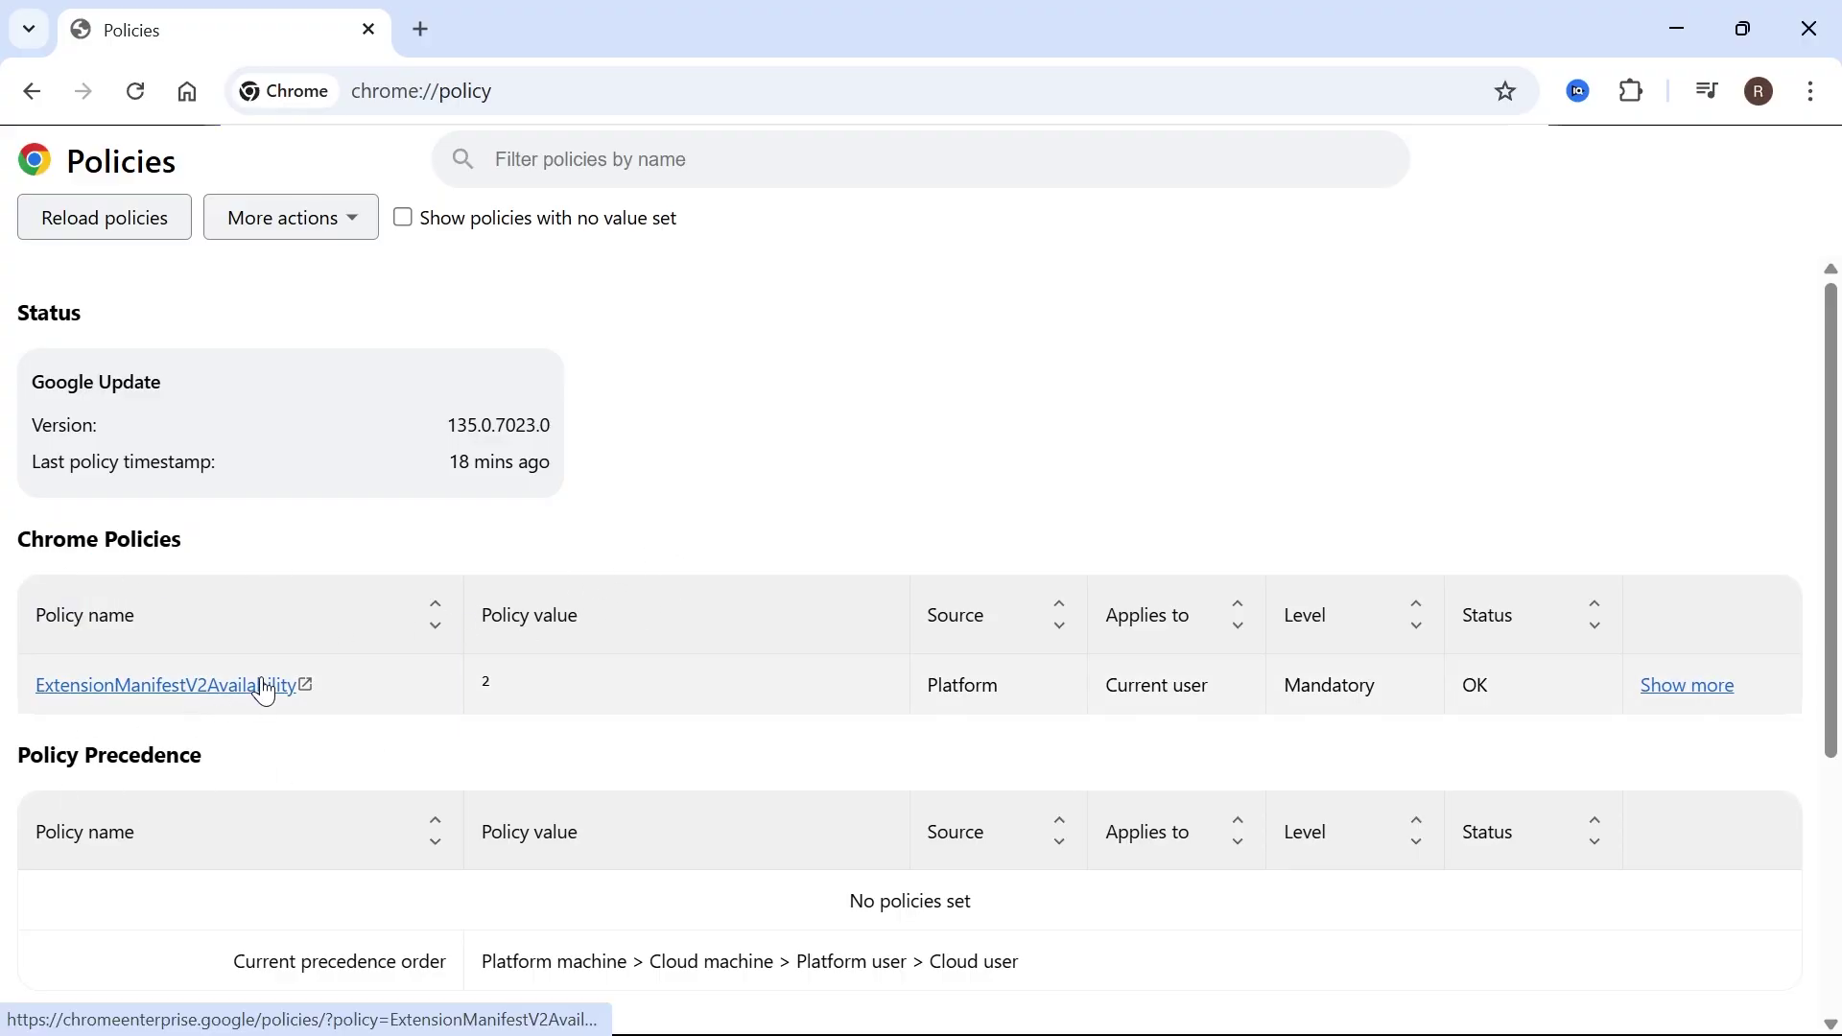
pyautogui.moveTo(259, 687); pyautogui.dragTo(456, 659)
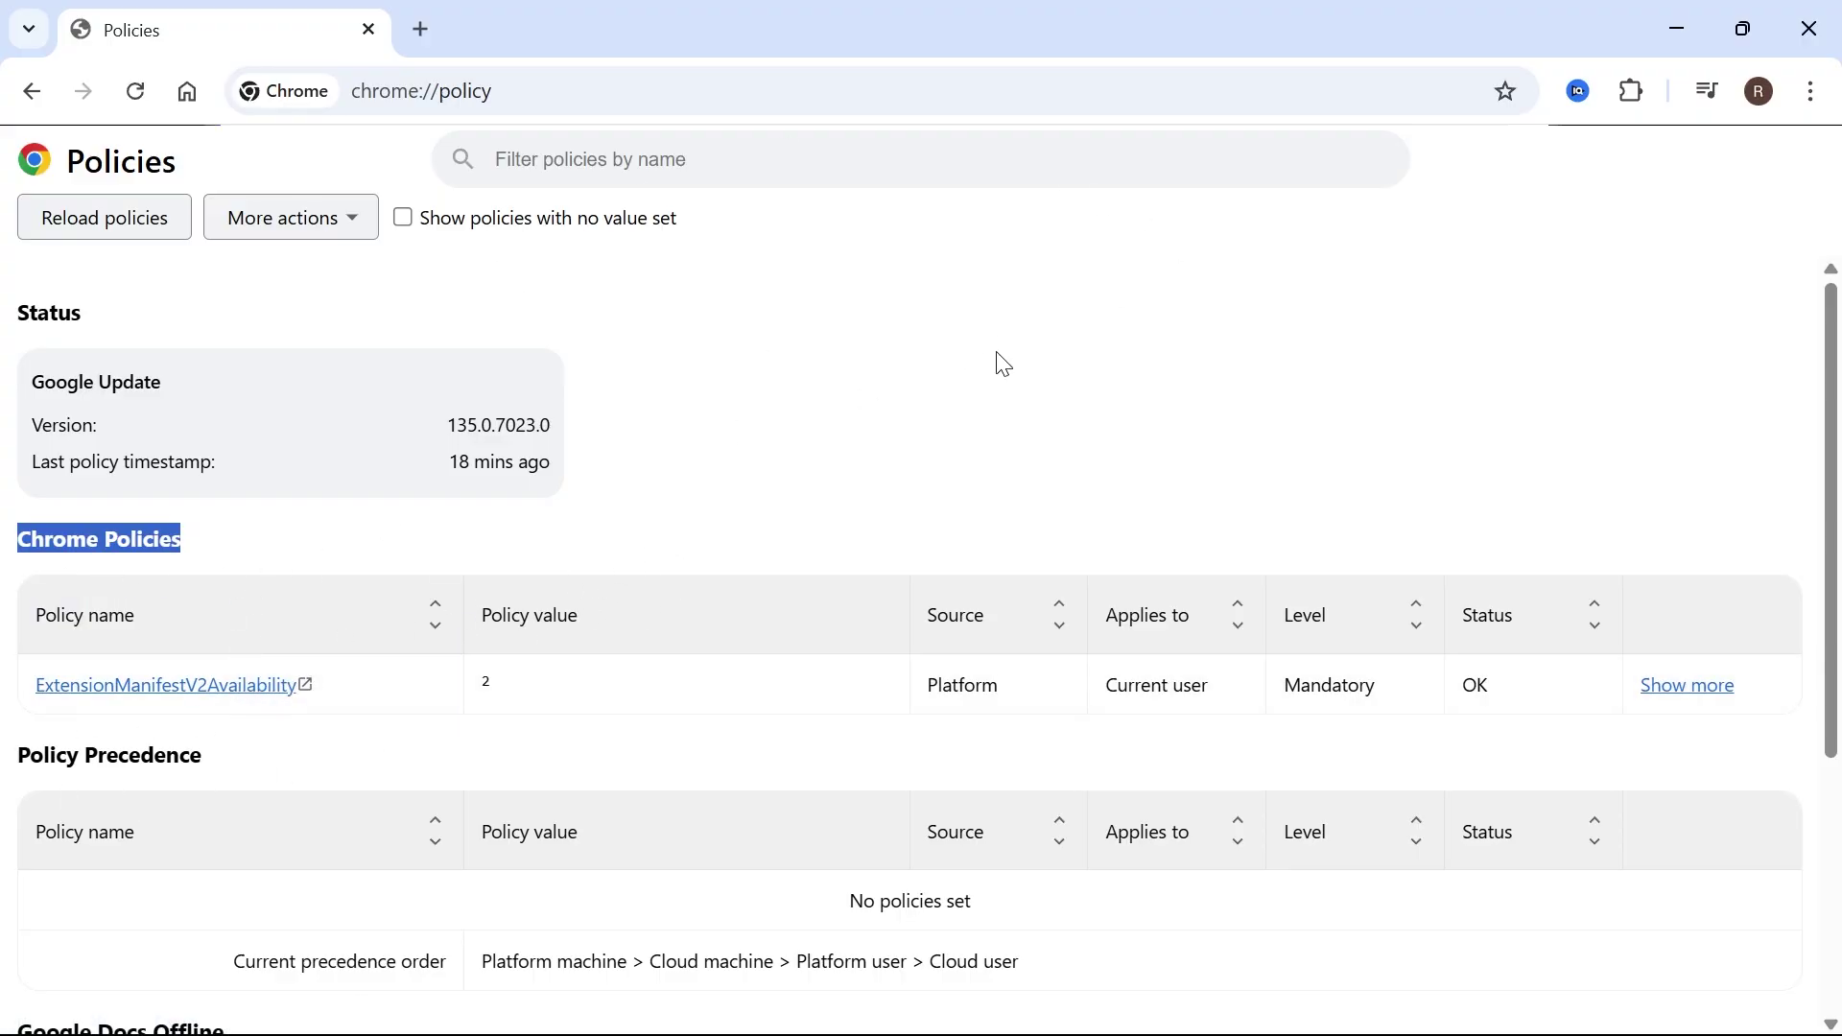
pyautogui.click(911, 478)
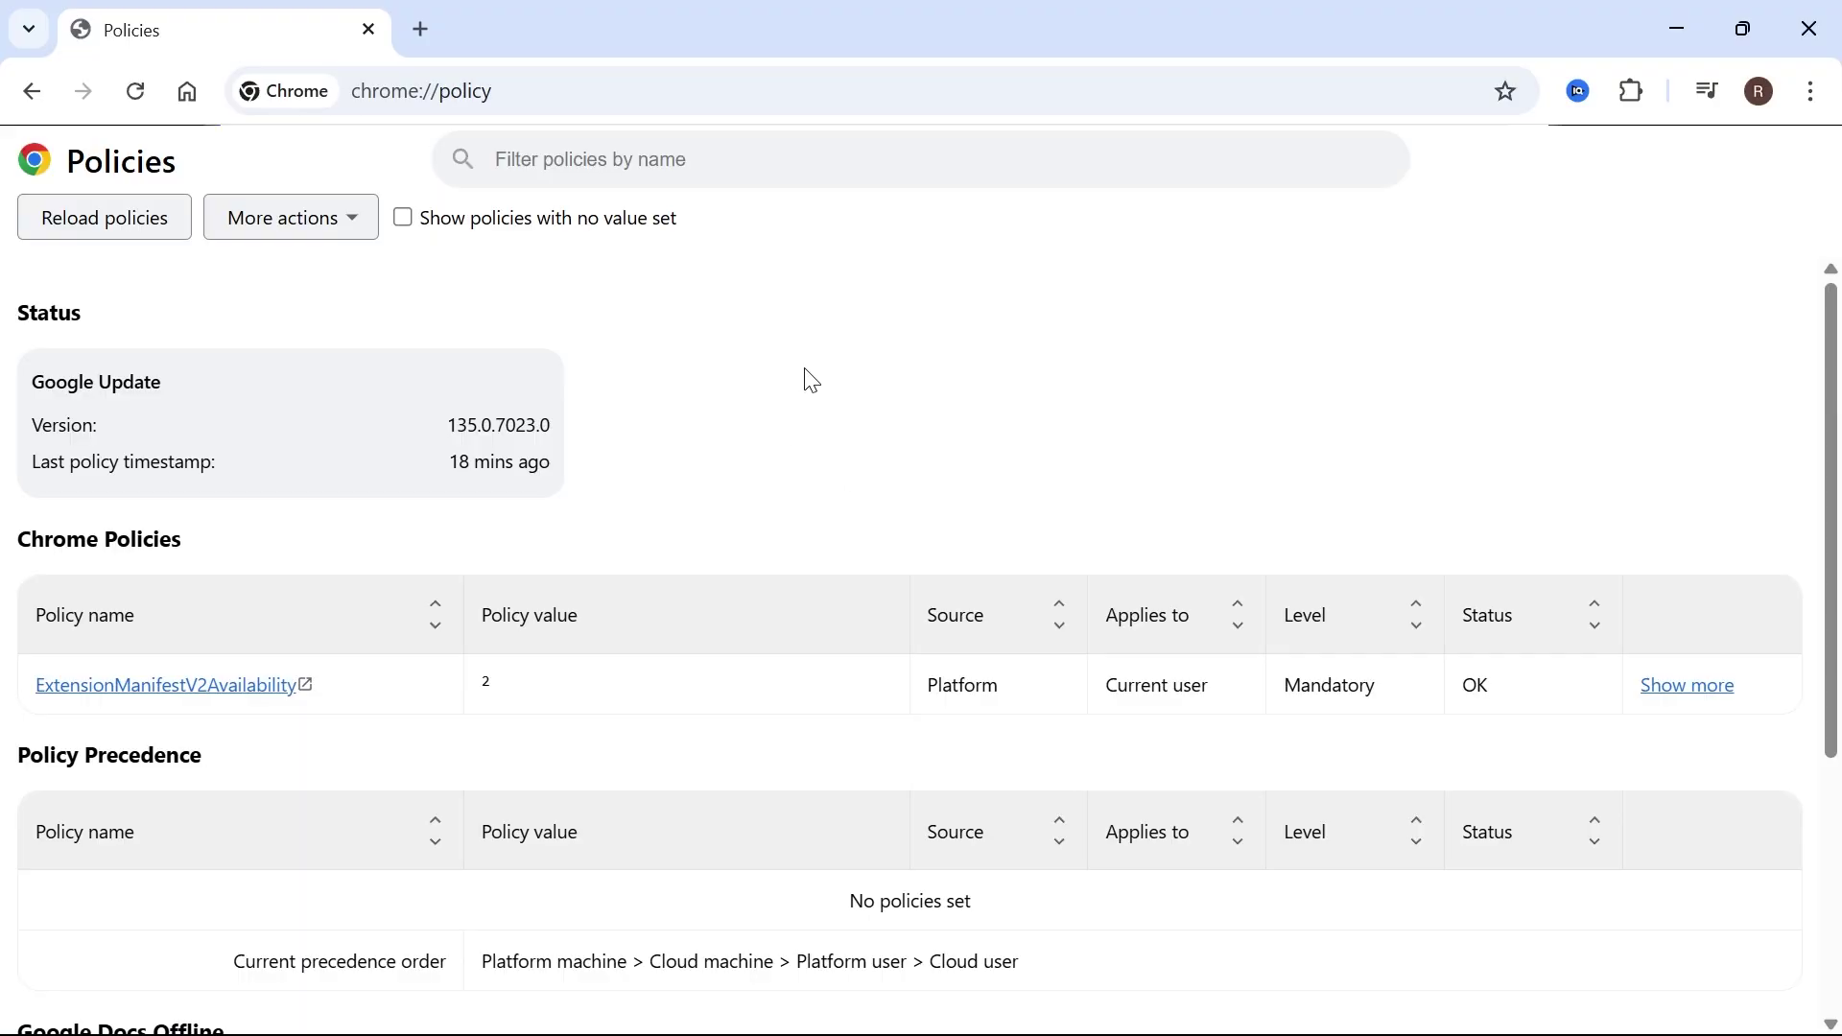
# - Return to google.com by entering g in the address bar
pyautogui.click(556, 91)
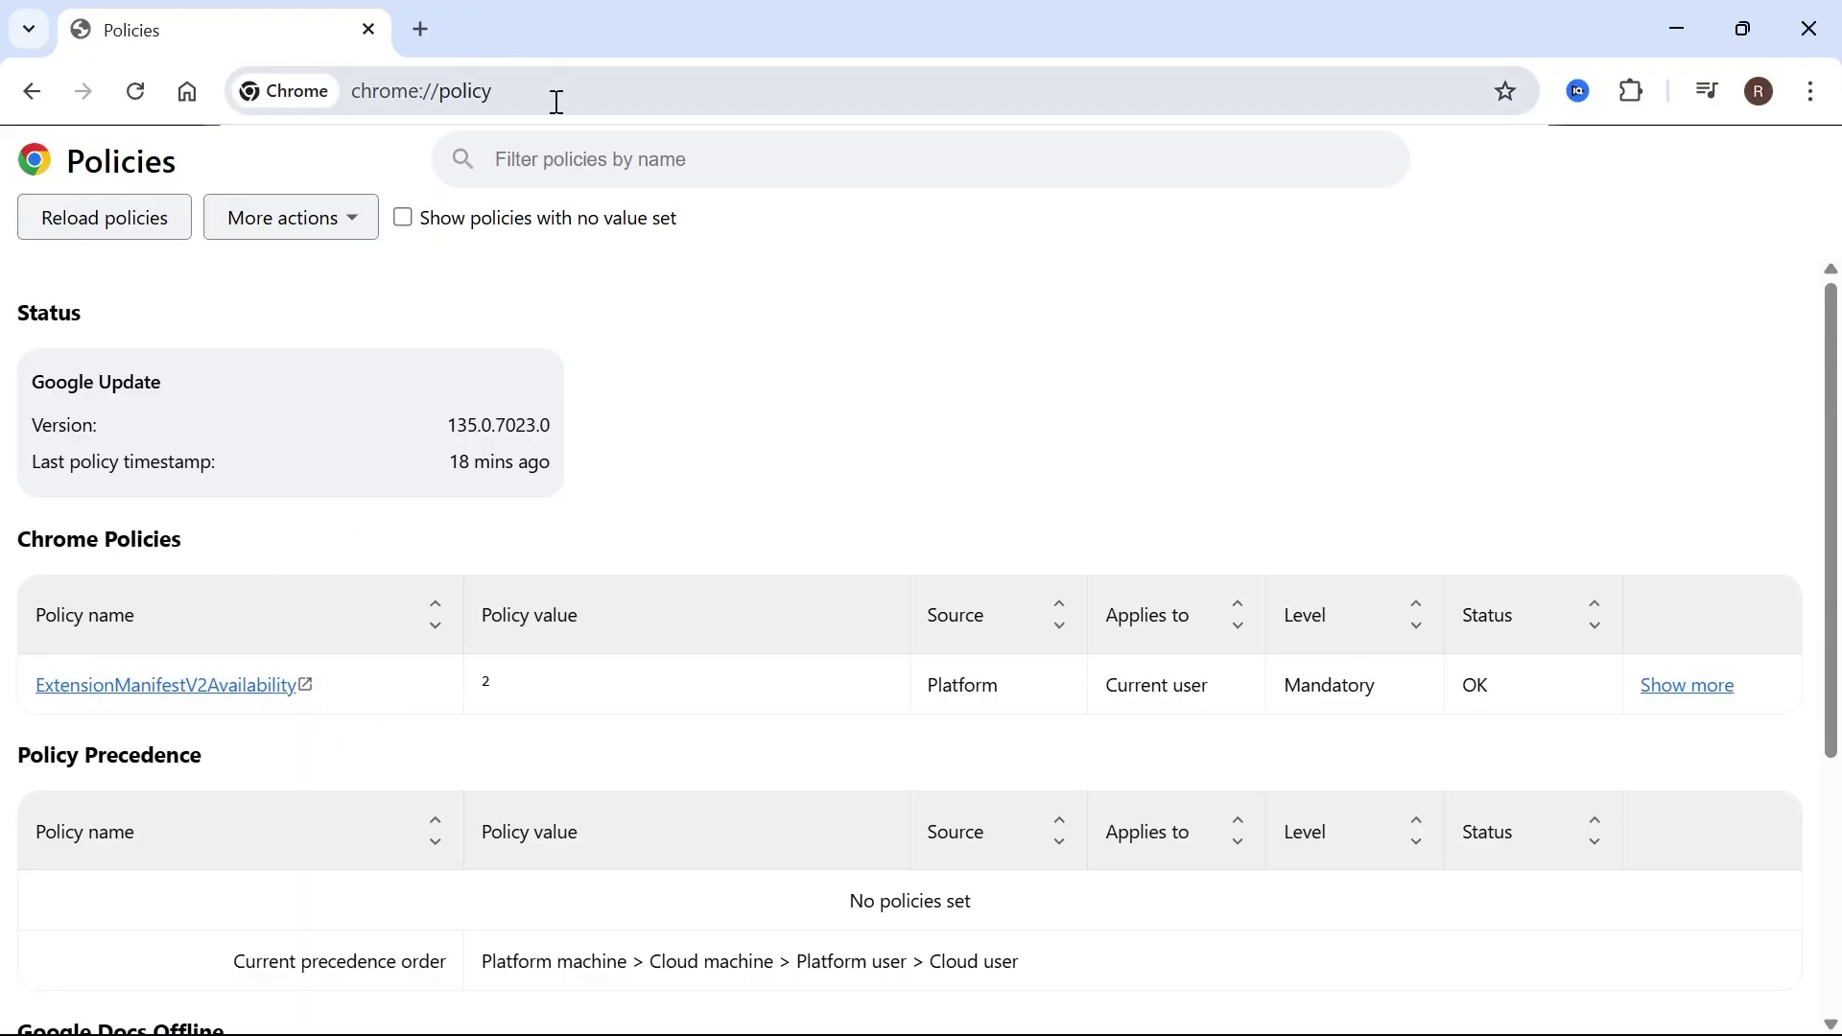
pyautogui.write('g')
pyautogui.press('Return')
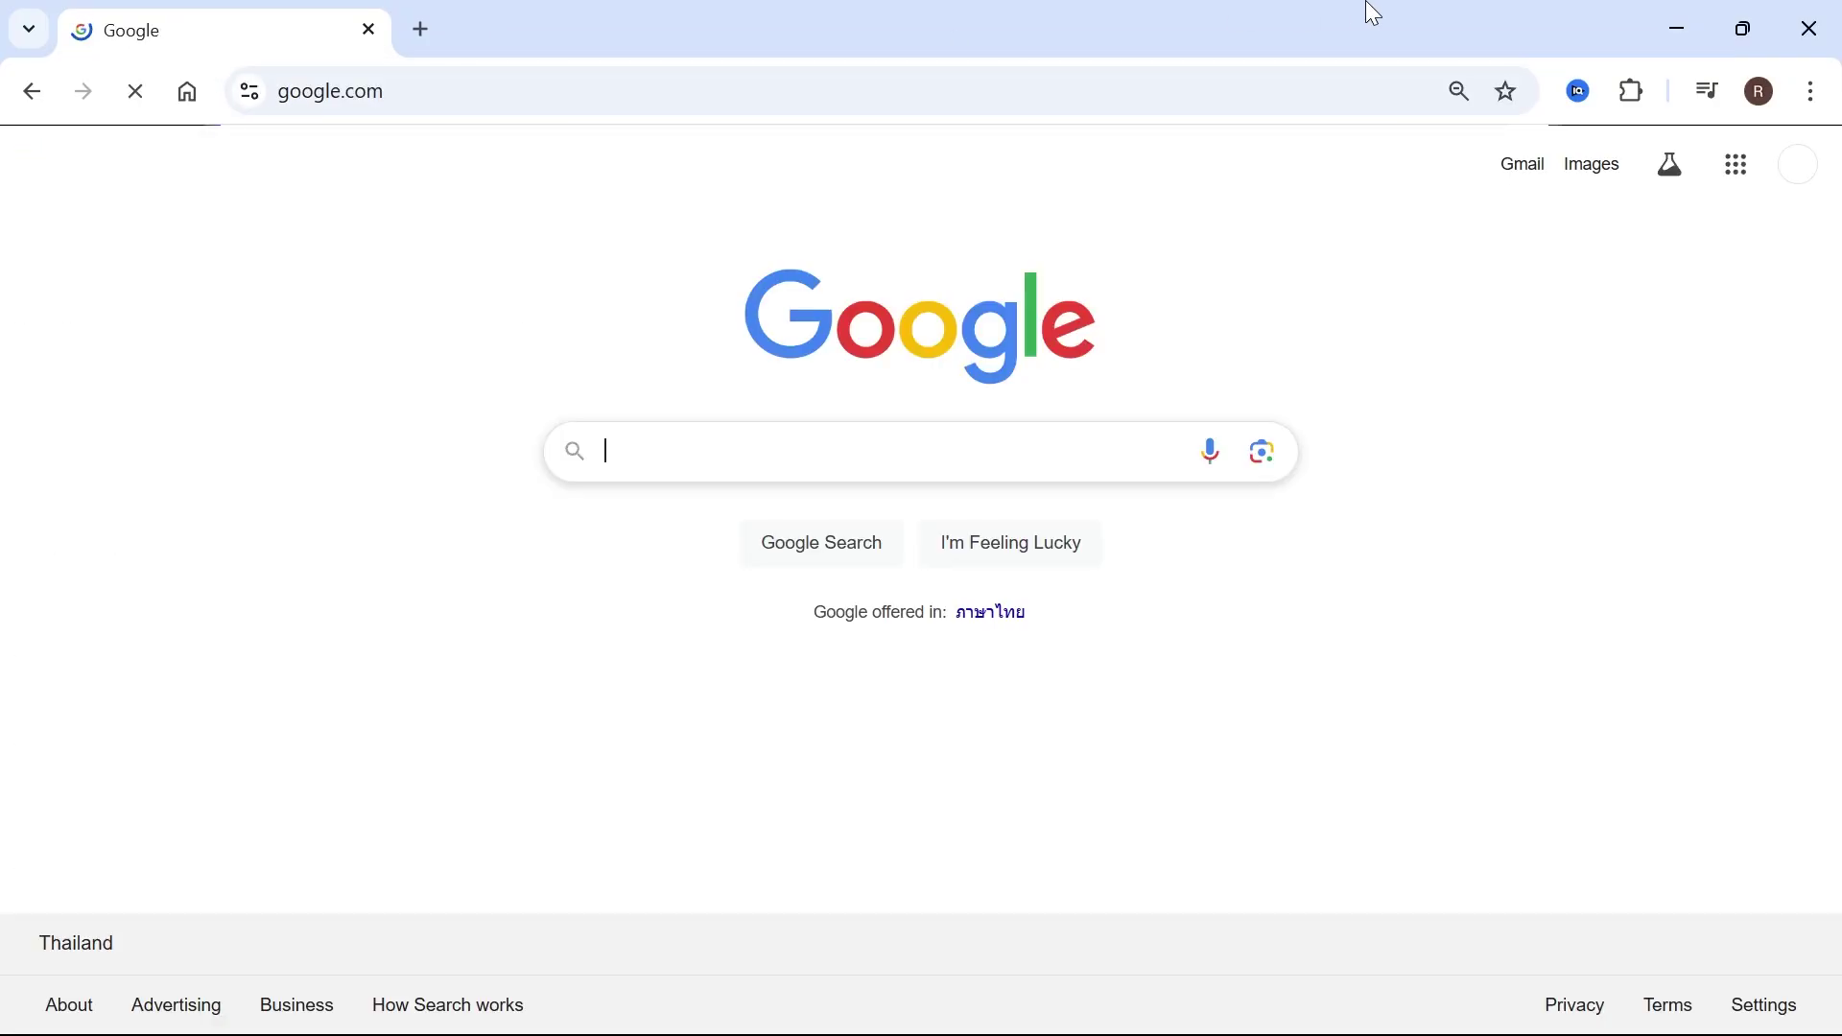
# - Open Chrome Settings from the main menu and go to the Reset settings section
pyautogui.click(1826, 104)
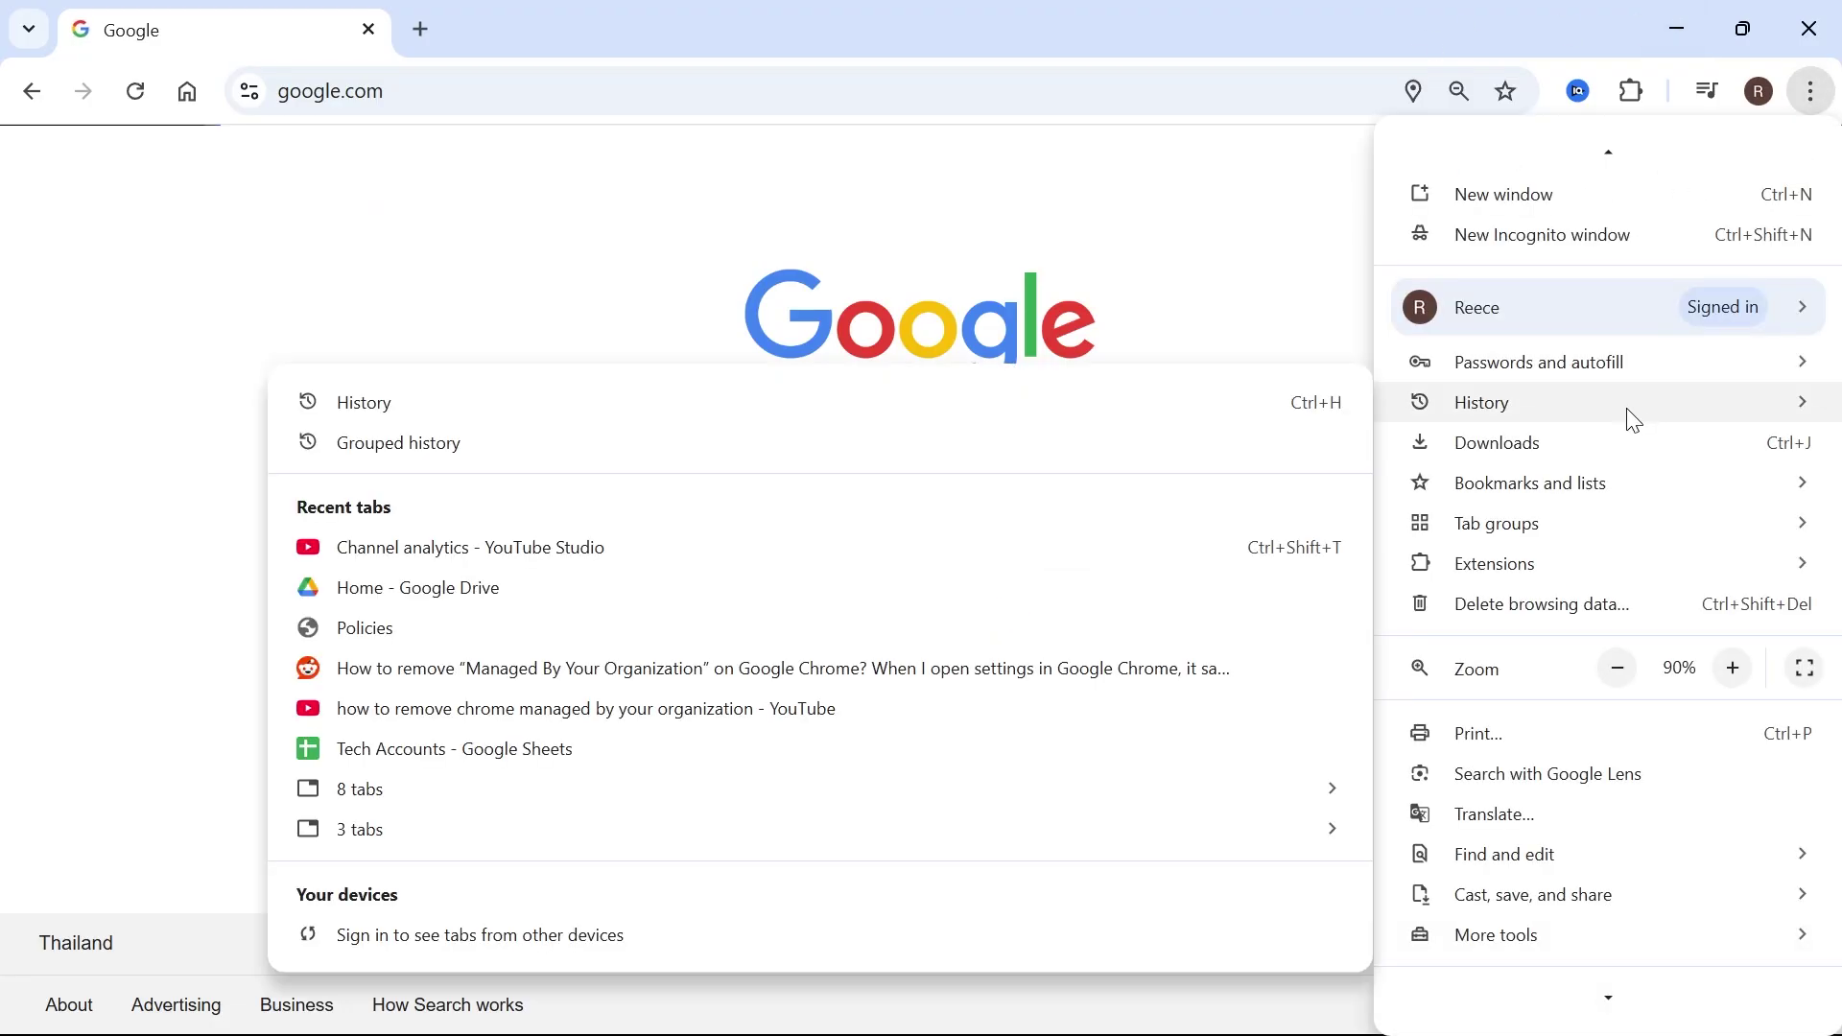
pyautogui.scroll(-2, 1559, 566)
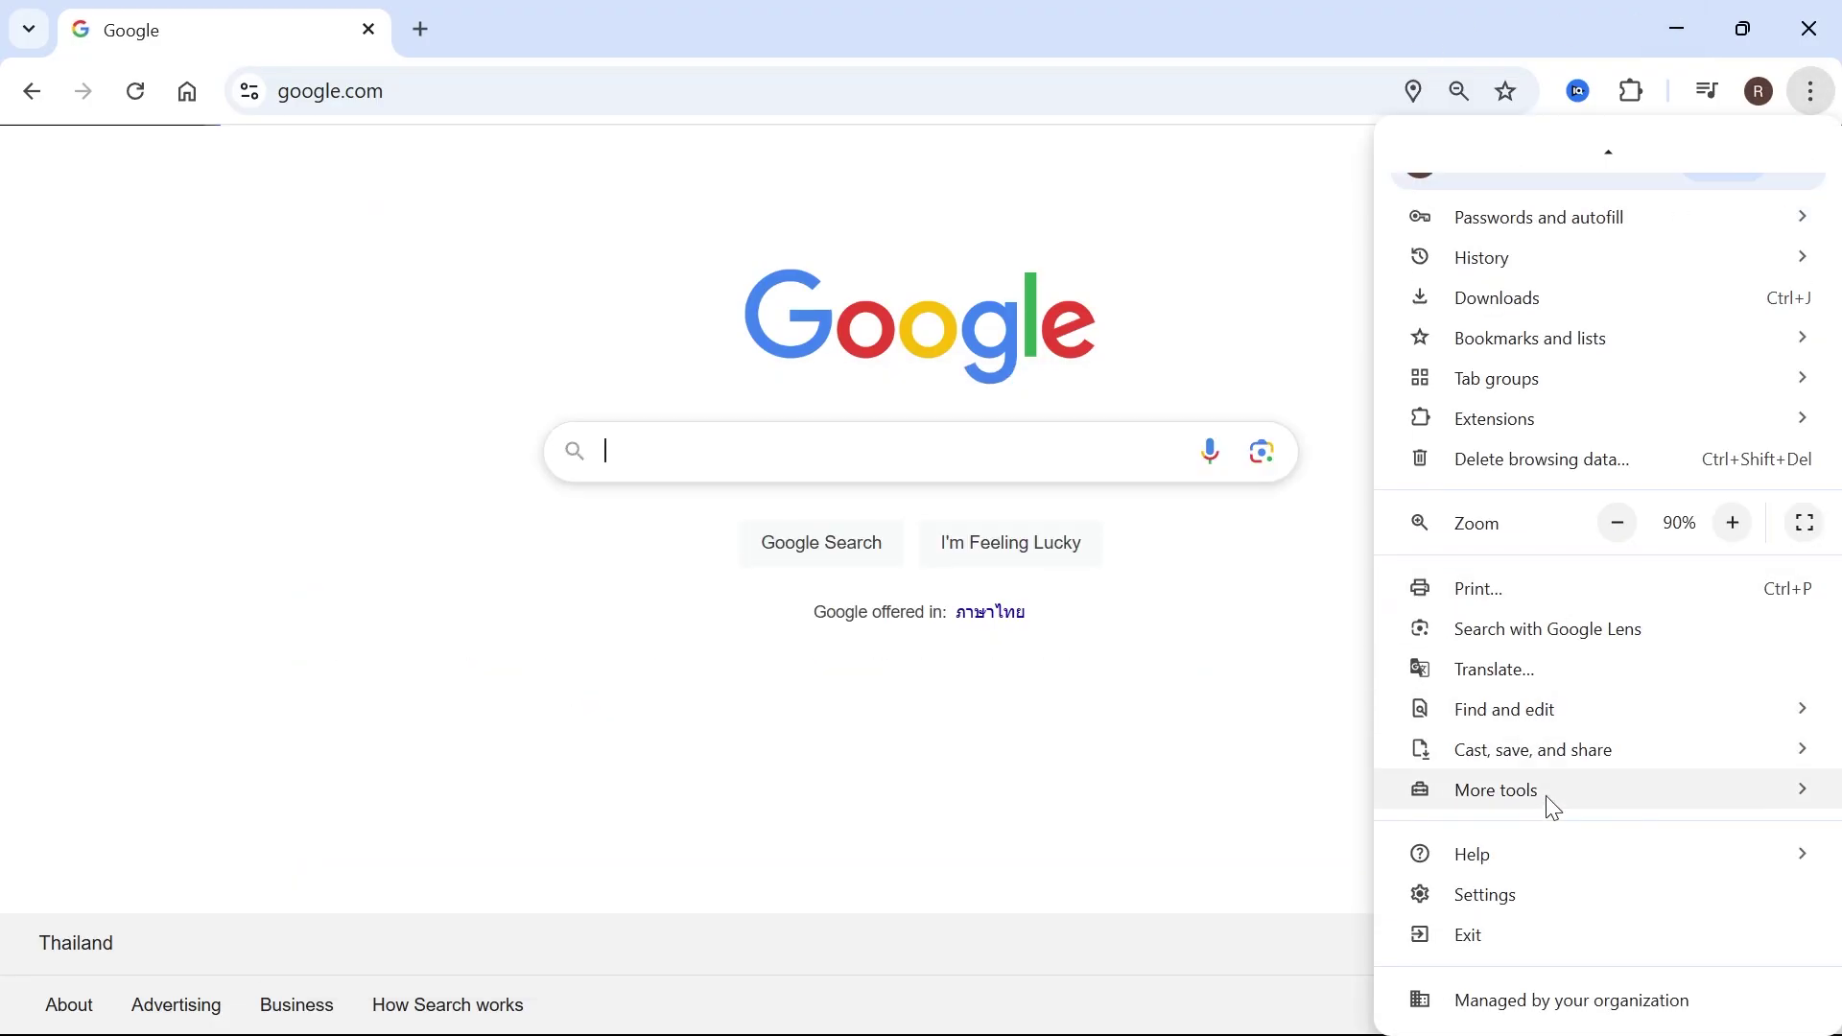
pyautogui.click(1519, 907)
pyautogui.scroll(-1, 153, 619)
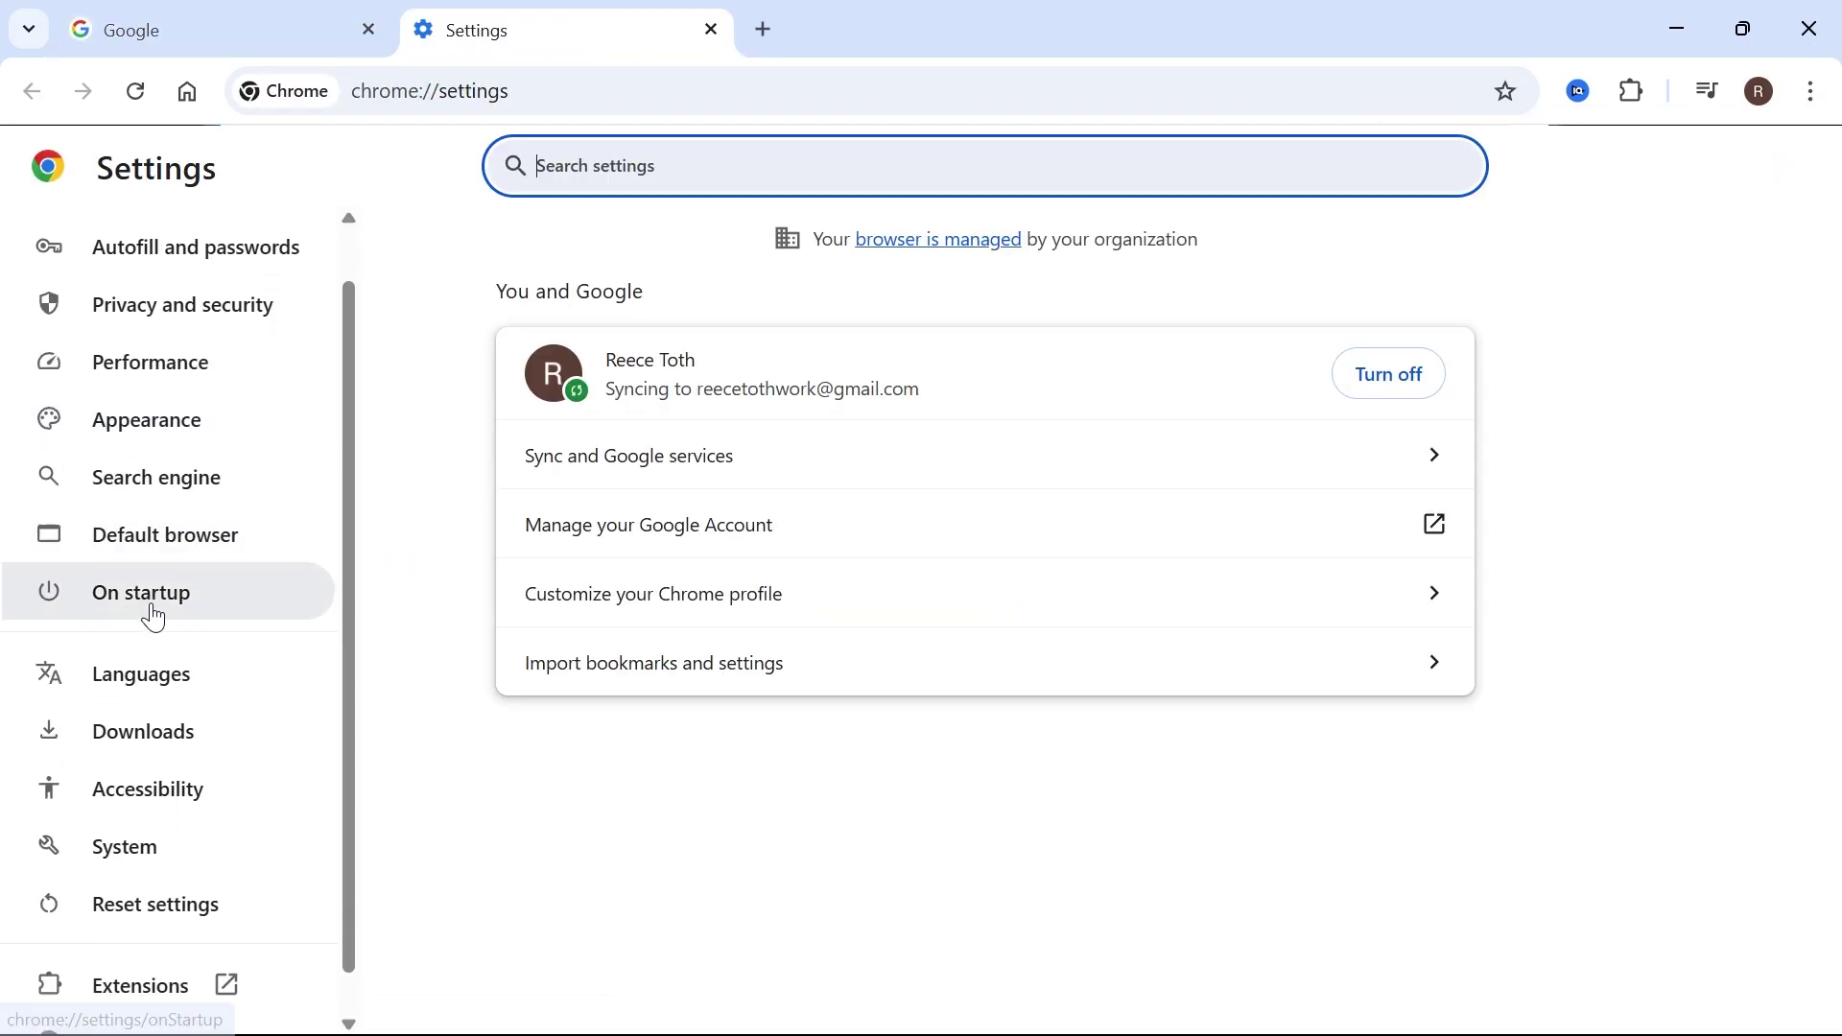
pyautogui.click(173, 889)
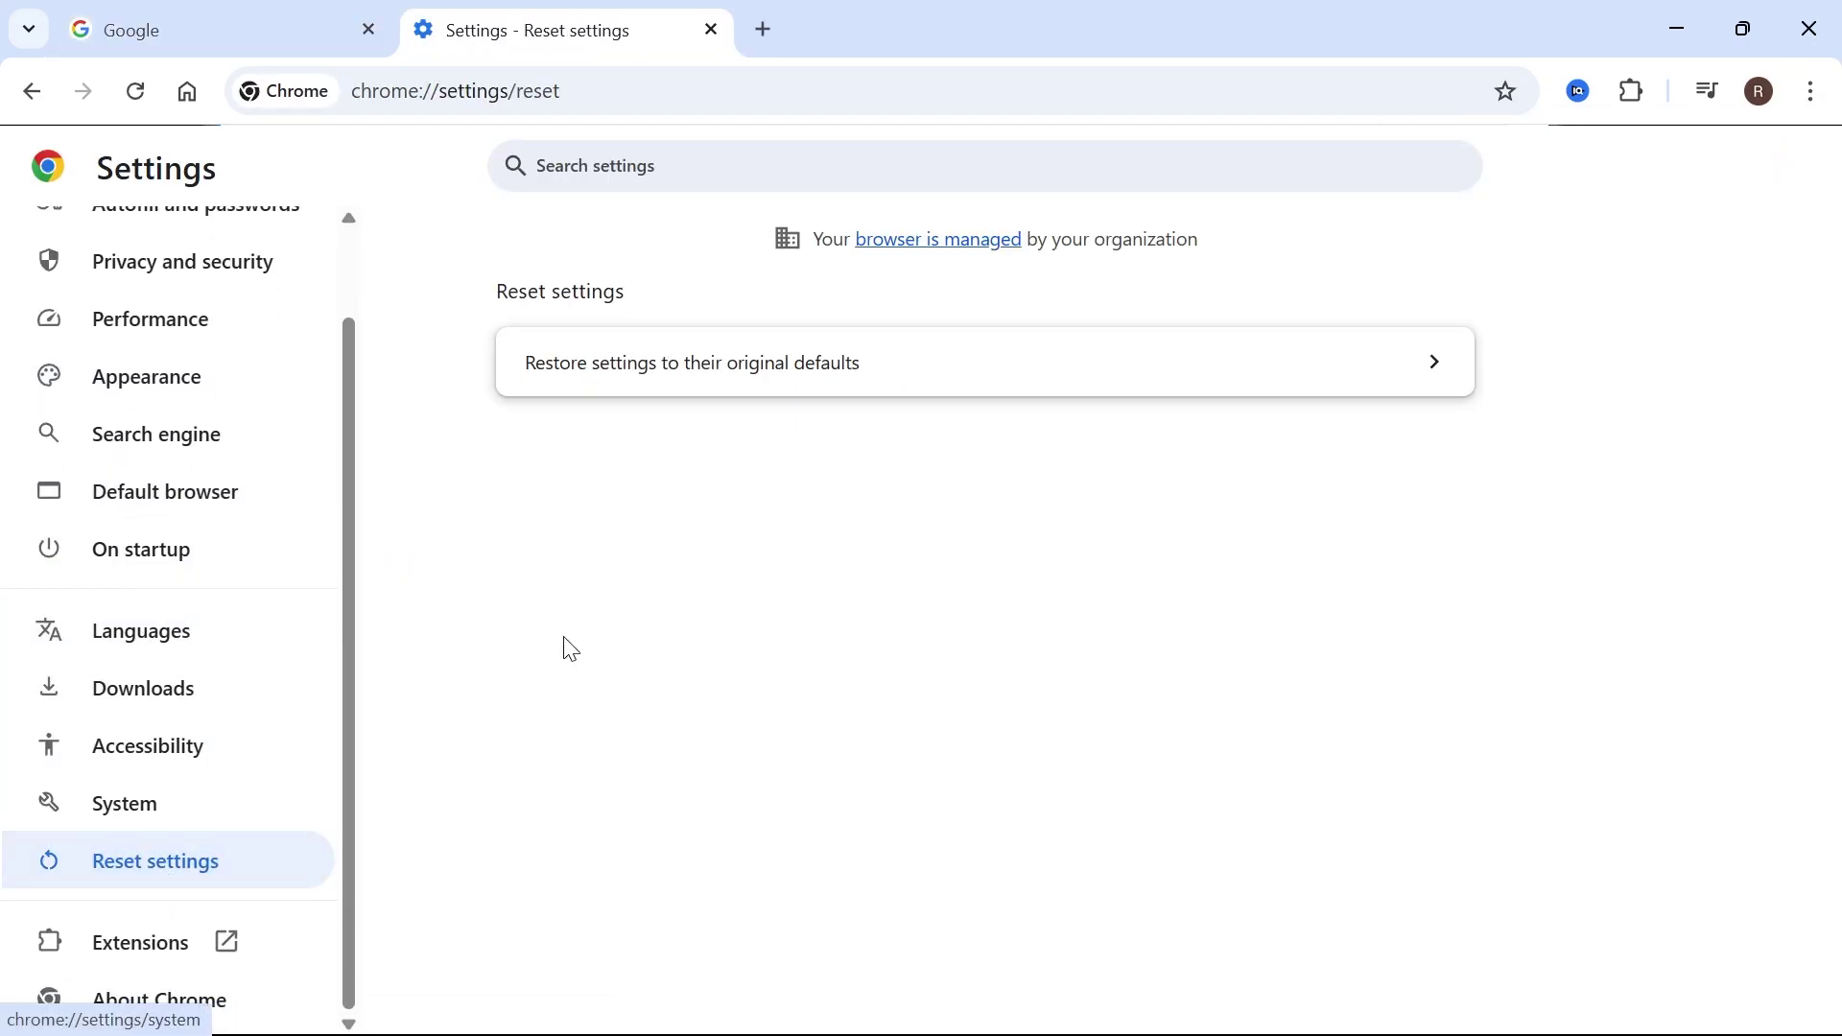
# - Restore Chrome settings to their original defaults and confirm the reset
pyautogui.click(664, 378)
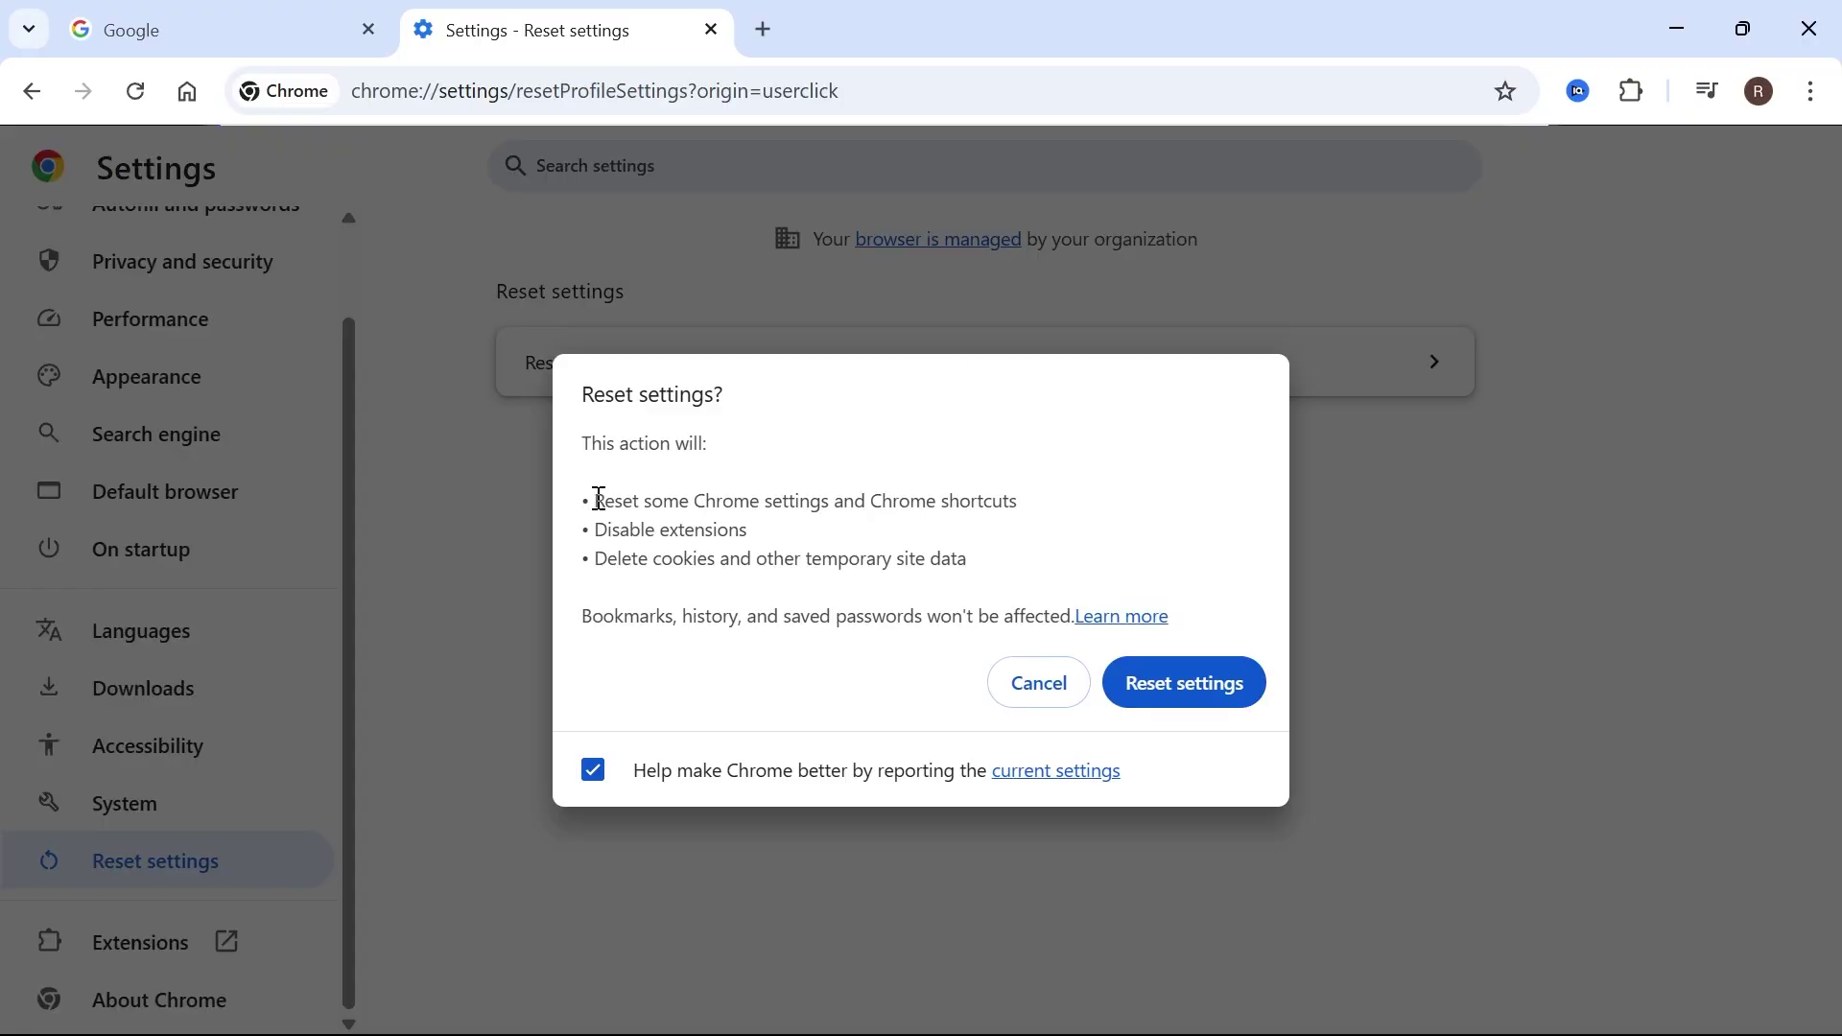
pyautogui.moveTo(600, 499); pyautogui.dragTo(876, 501)
pyautogui.click(723, 534)
pyautogui.moveTo(596, 533); pyautogui.dragTo(761, 527)
pyautogui.click(736, 534)
pyautogui.moveTo(602, 558); pyautogui.dragTo(728, 561)
pyautogui.click(799, 560)
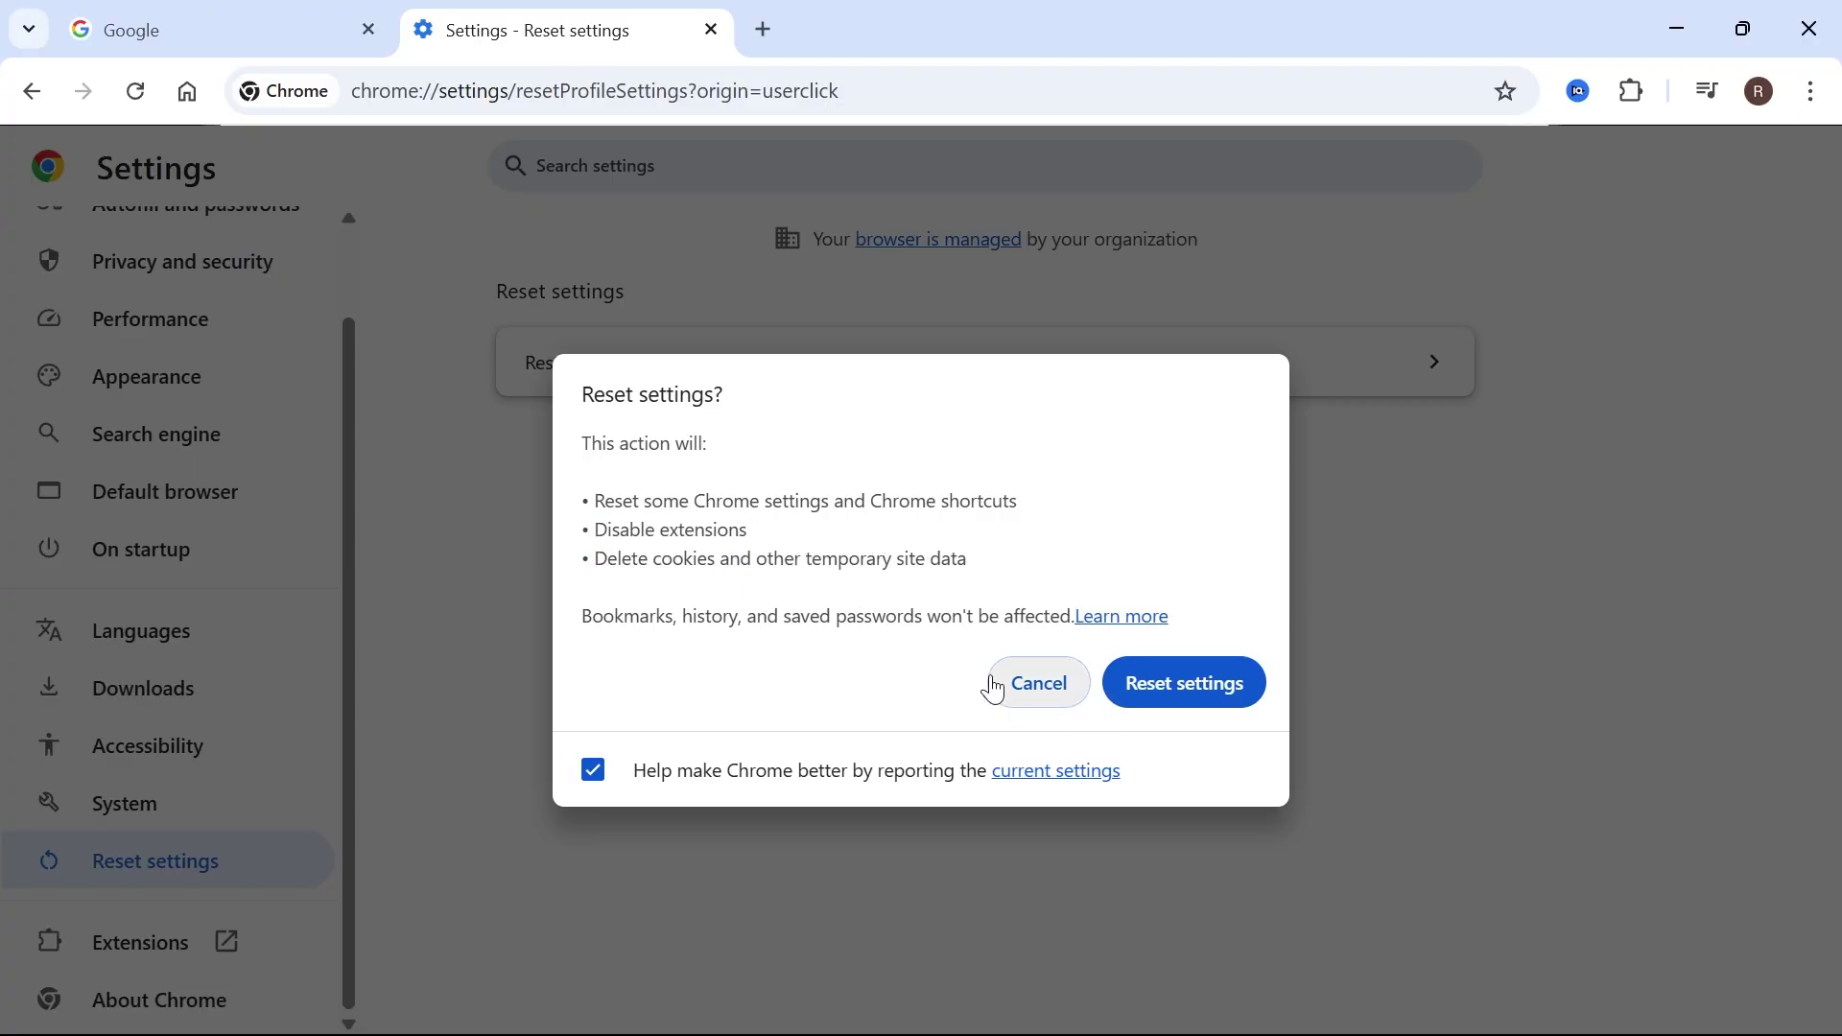
pyautogui.click(1204, 700)
# - Close the extra Google tab and minimize Chrome
pyautogui.click(1816, 89)
pyautogui.scroll(-3, 1649, 975)
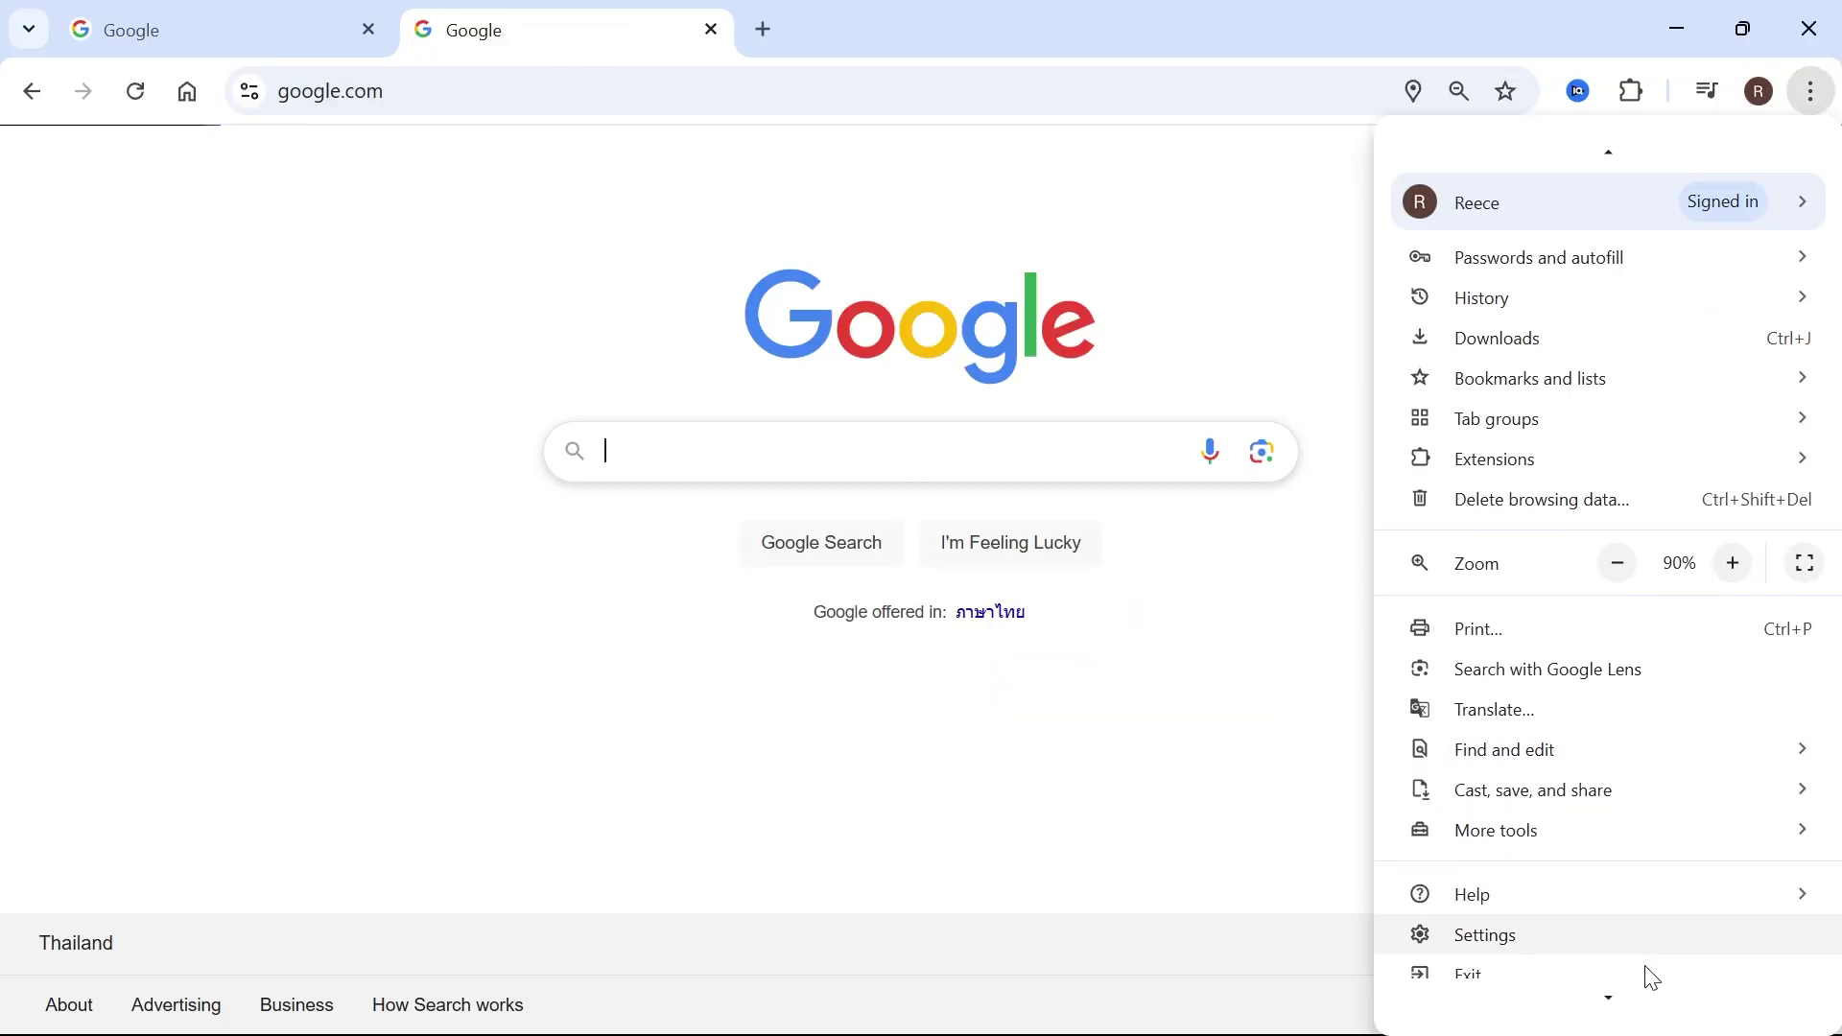
pyautogui.hotkey('ctrl', 'w')
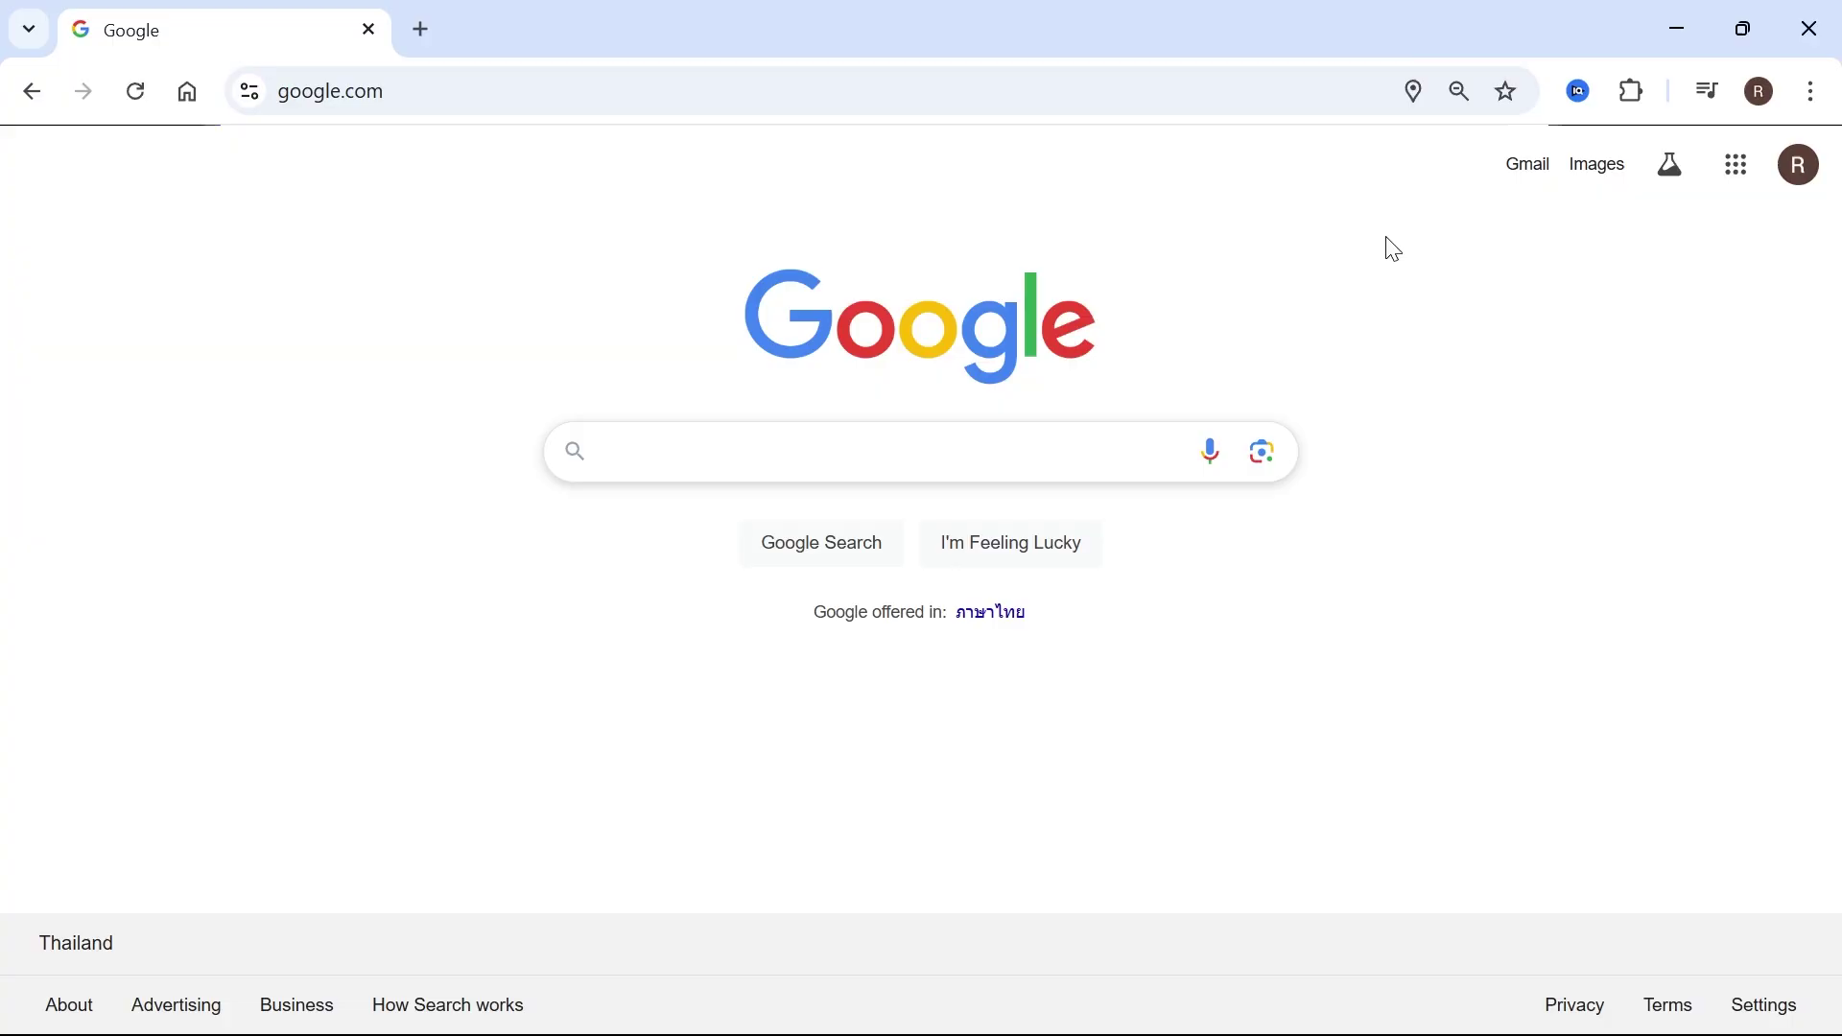
pyautogui.click(1697, 7)
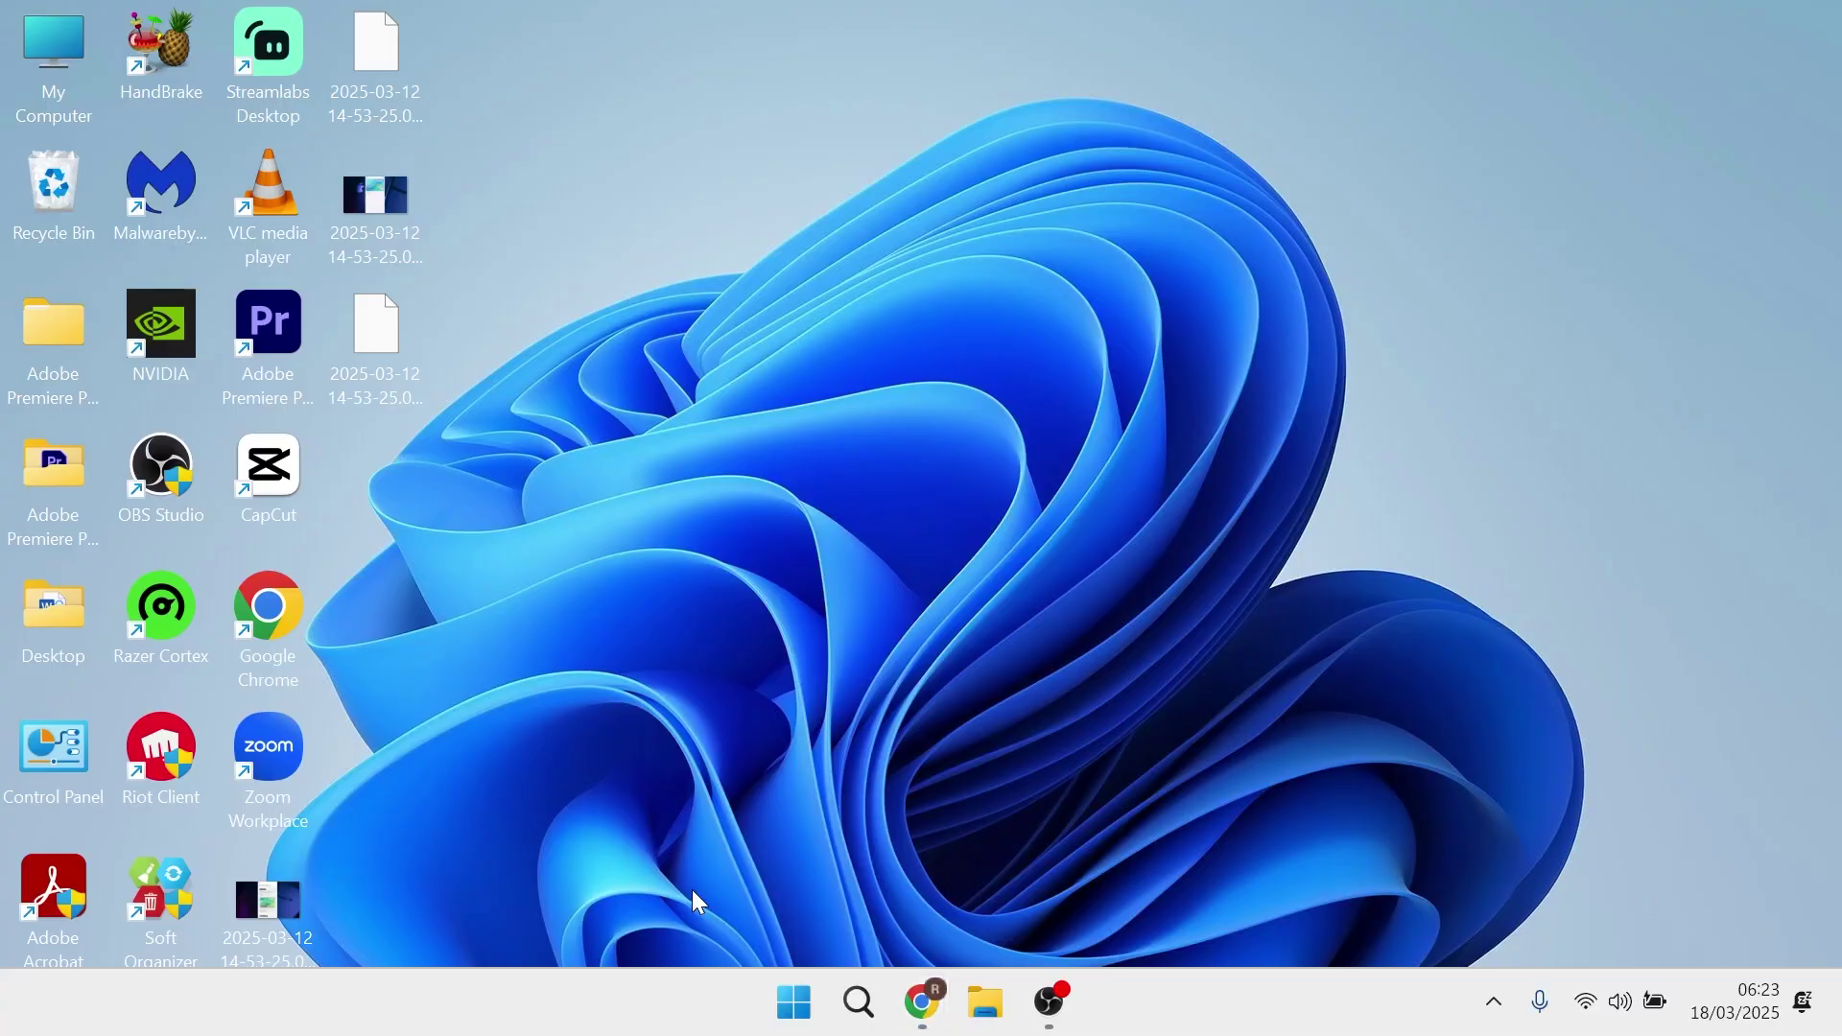
# - Search Windows for 'regis' and launch Registry Editor
pyautogui.click(797, 1007)
pyautogui.write('regis')
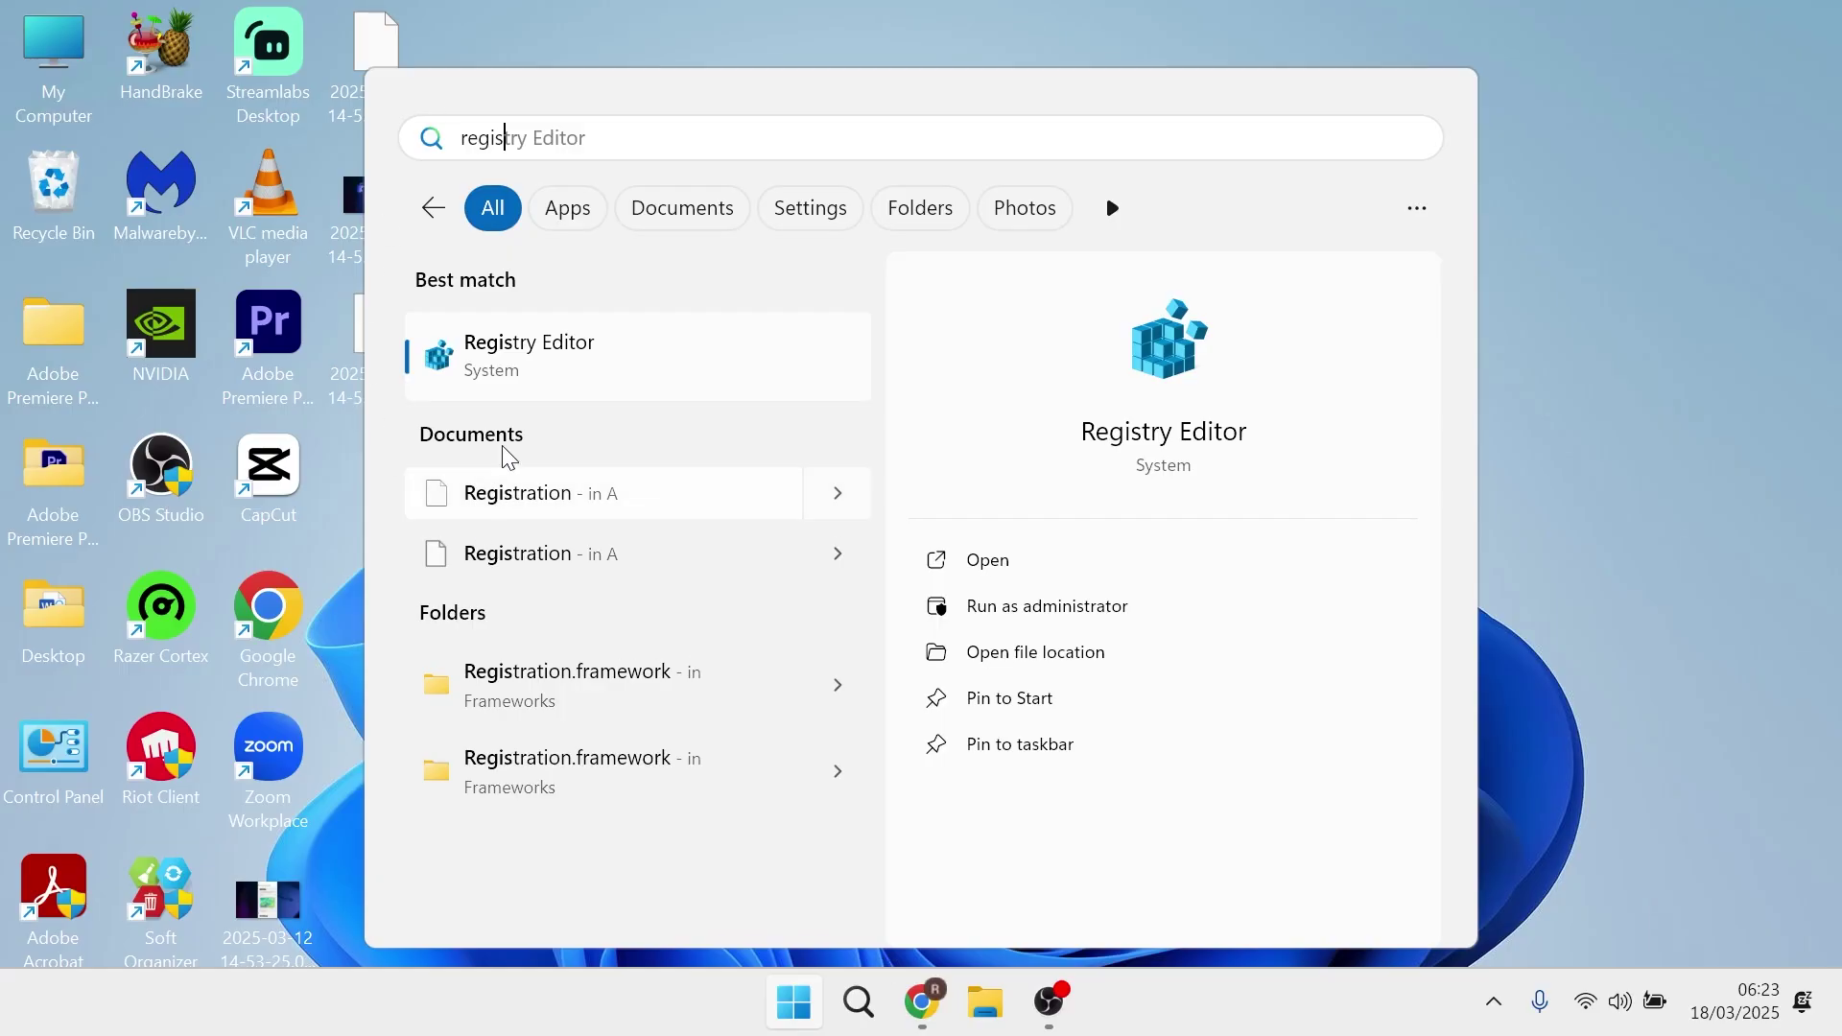
pyautogui.click(581, 373)
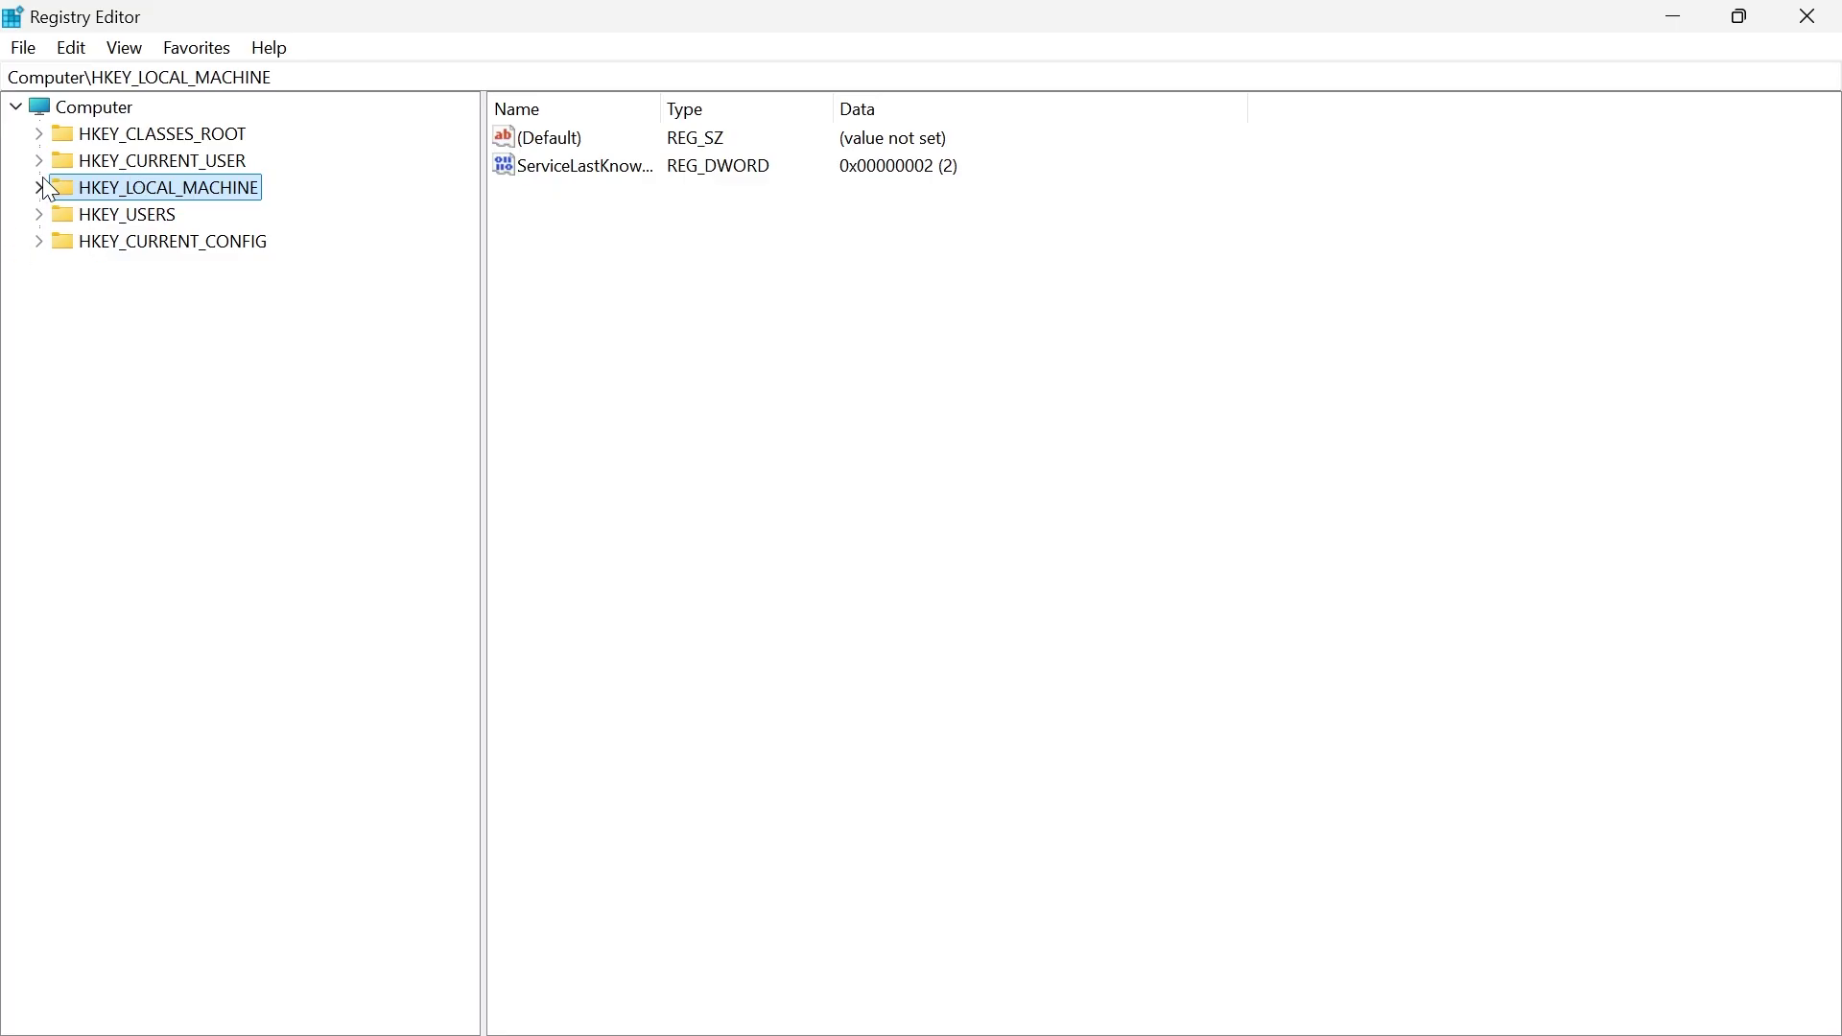
# - Navigate to HKEY_LOCAL_MACHINE\SOFTWARE\Policies\Google and select the Chrome key
pyautogui.click(39, 189)
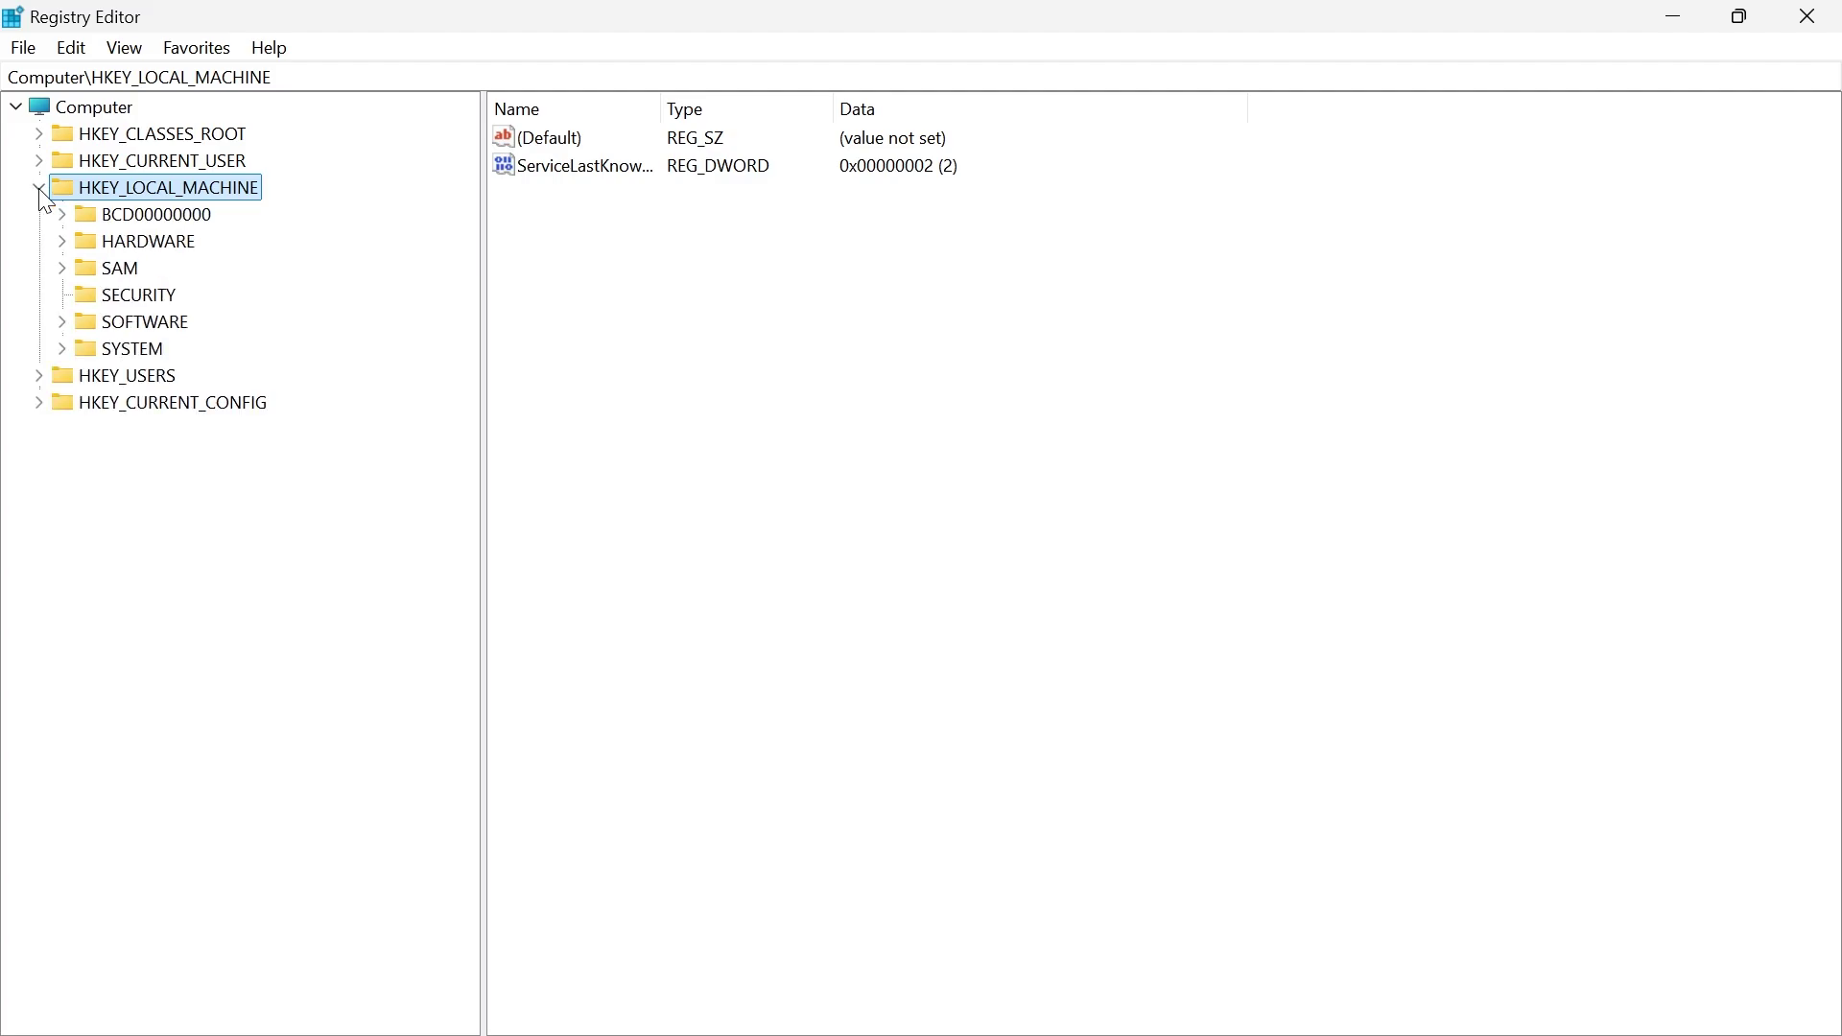
pyautogui.click(59, 323)
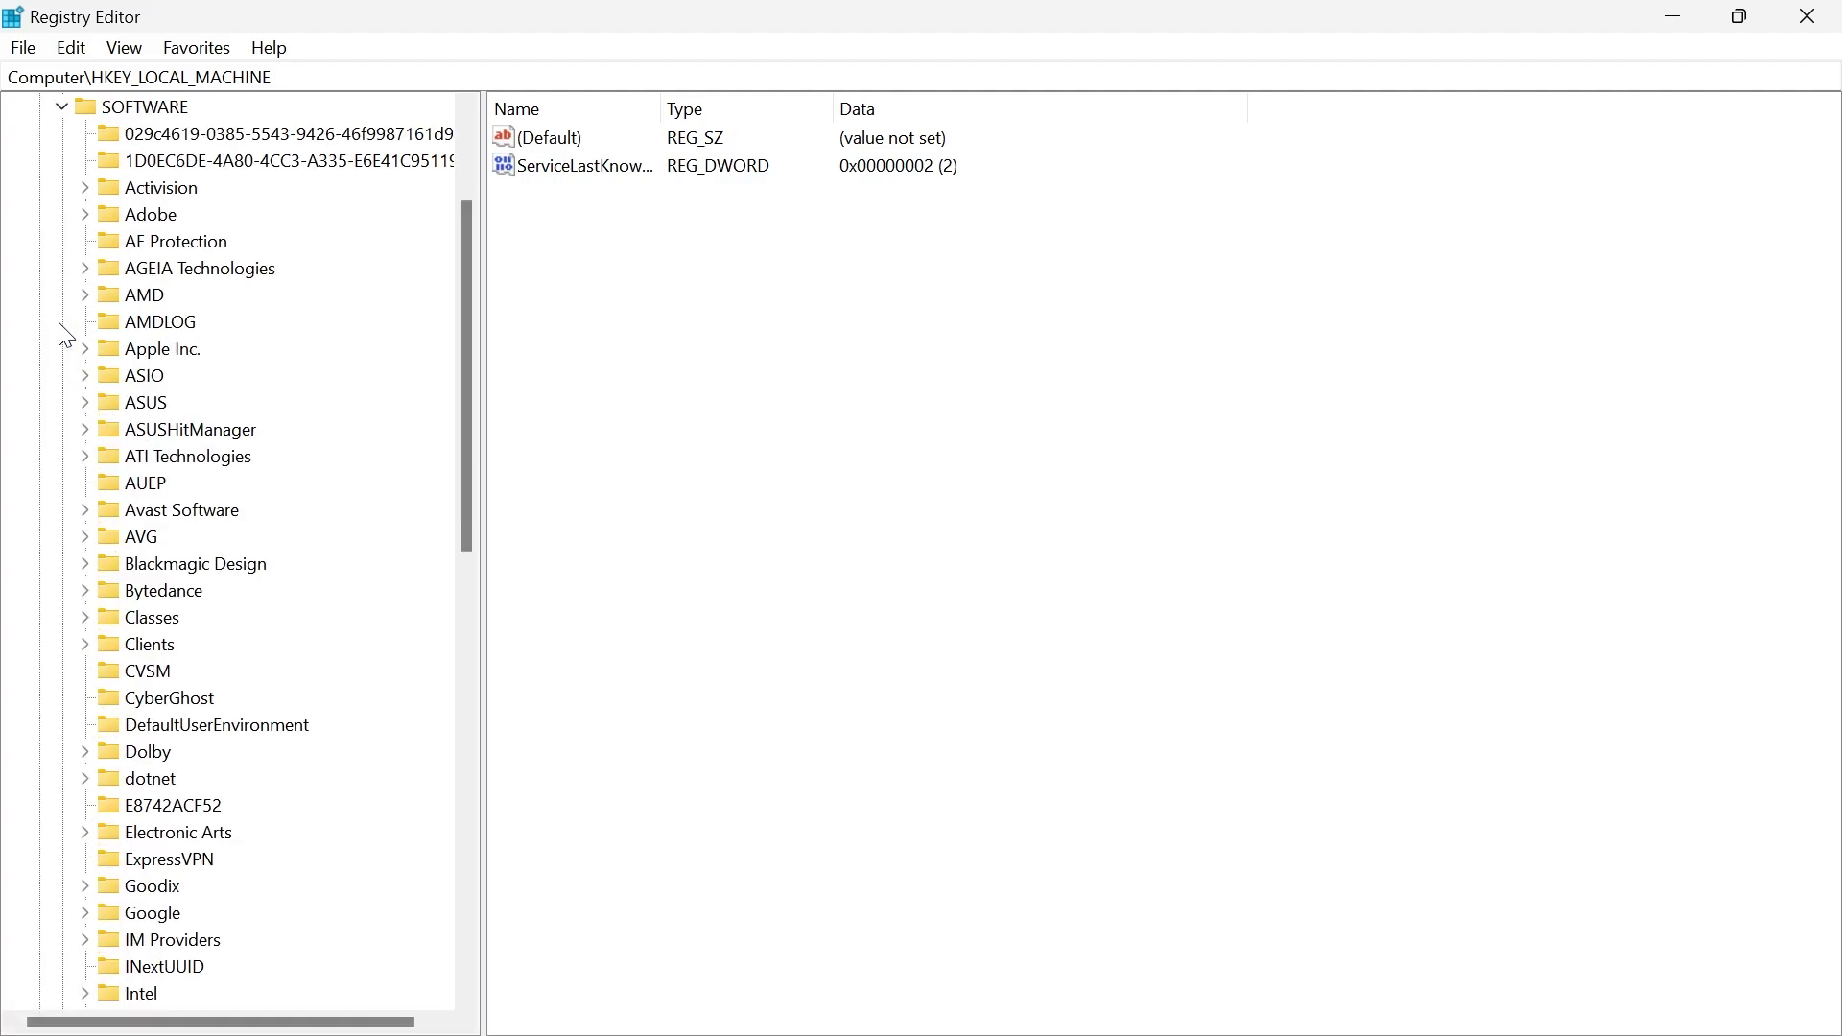
pyautogui.scroll(-7, 204, 561)
pyautogui.scroll(-1, 205, 562)
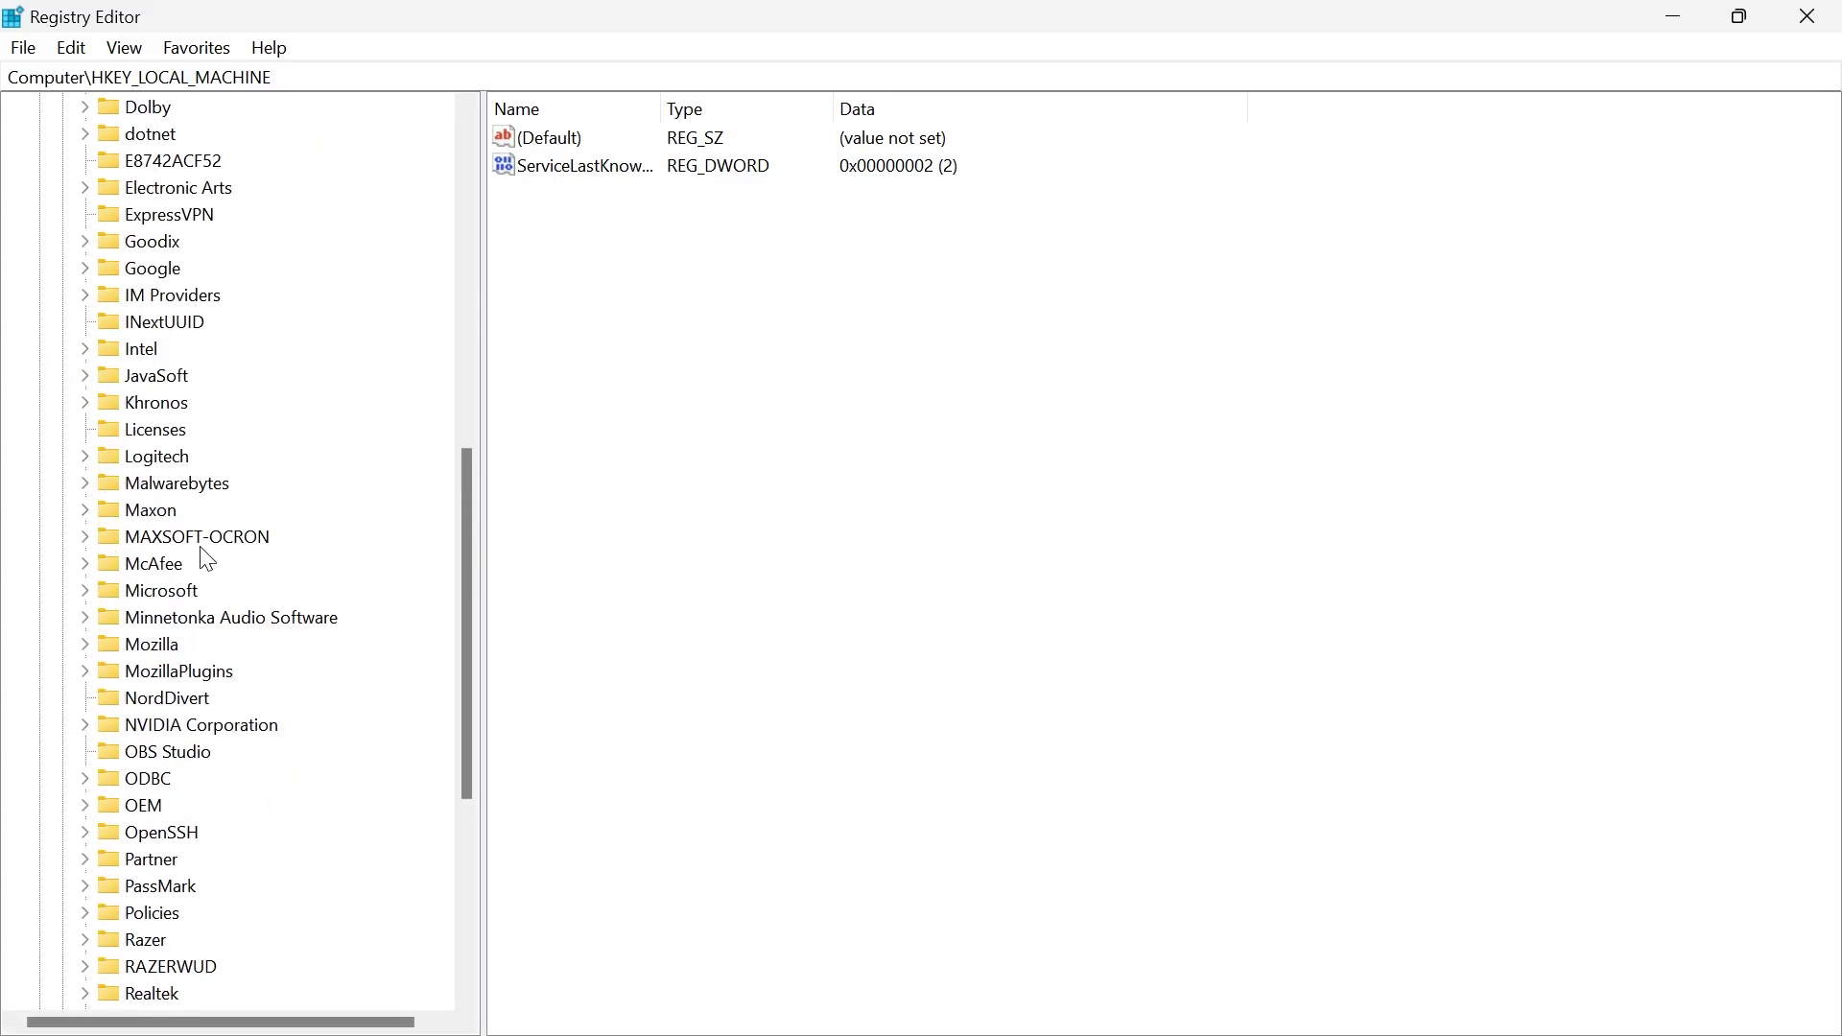
pyautogui.scroll(-1, 204, 562)
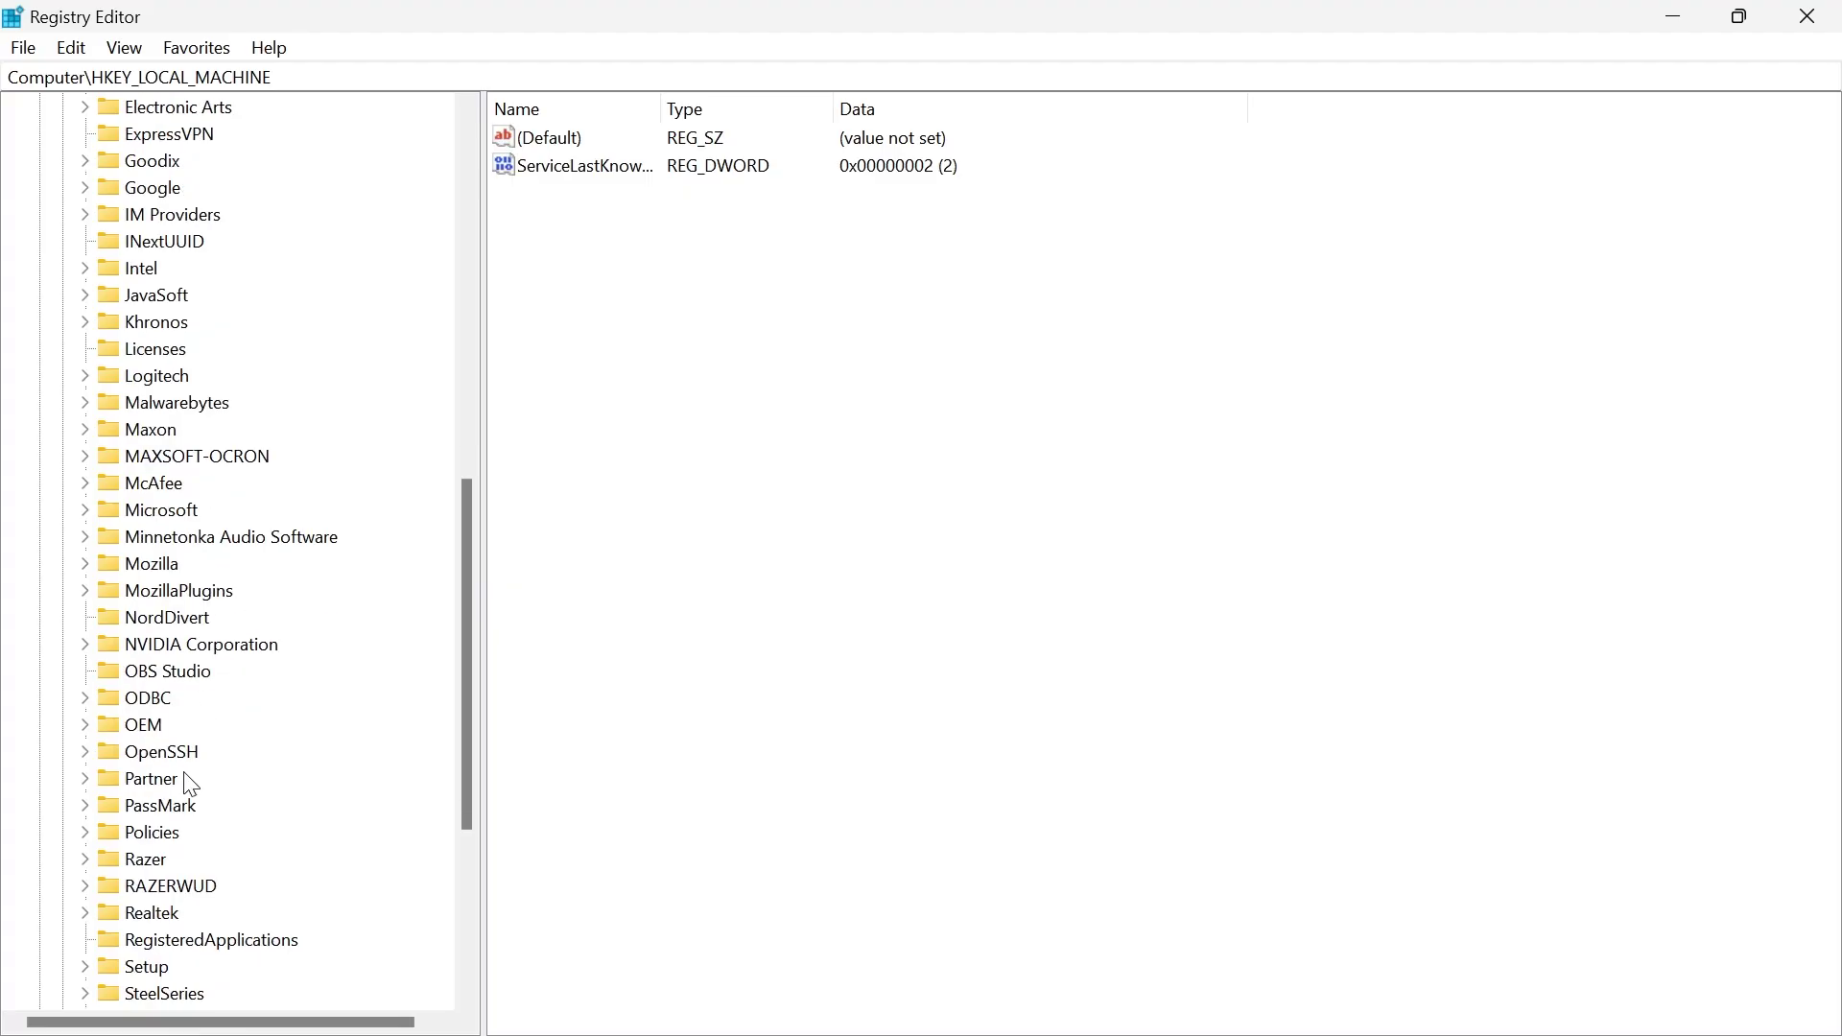
pyautogui.click(84, 833)
pyautogui.scroll(-2, 101, 787)
pyautogui.click(154, 725)
pyautogui.scroll(-1, 123, 662)
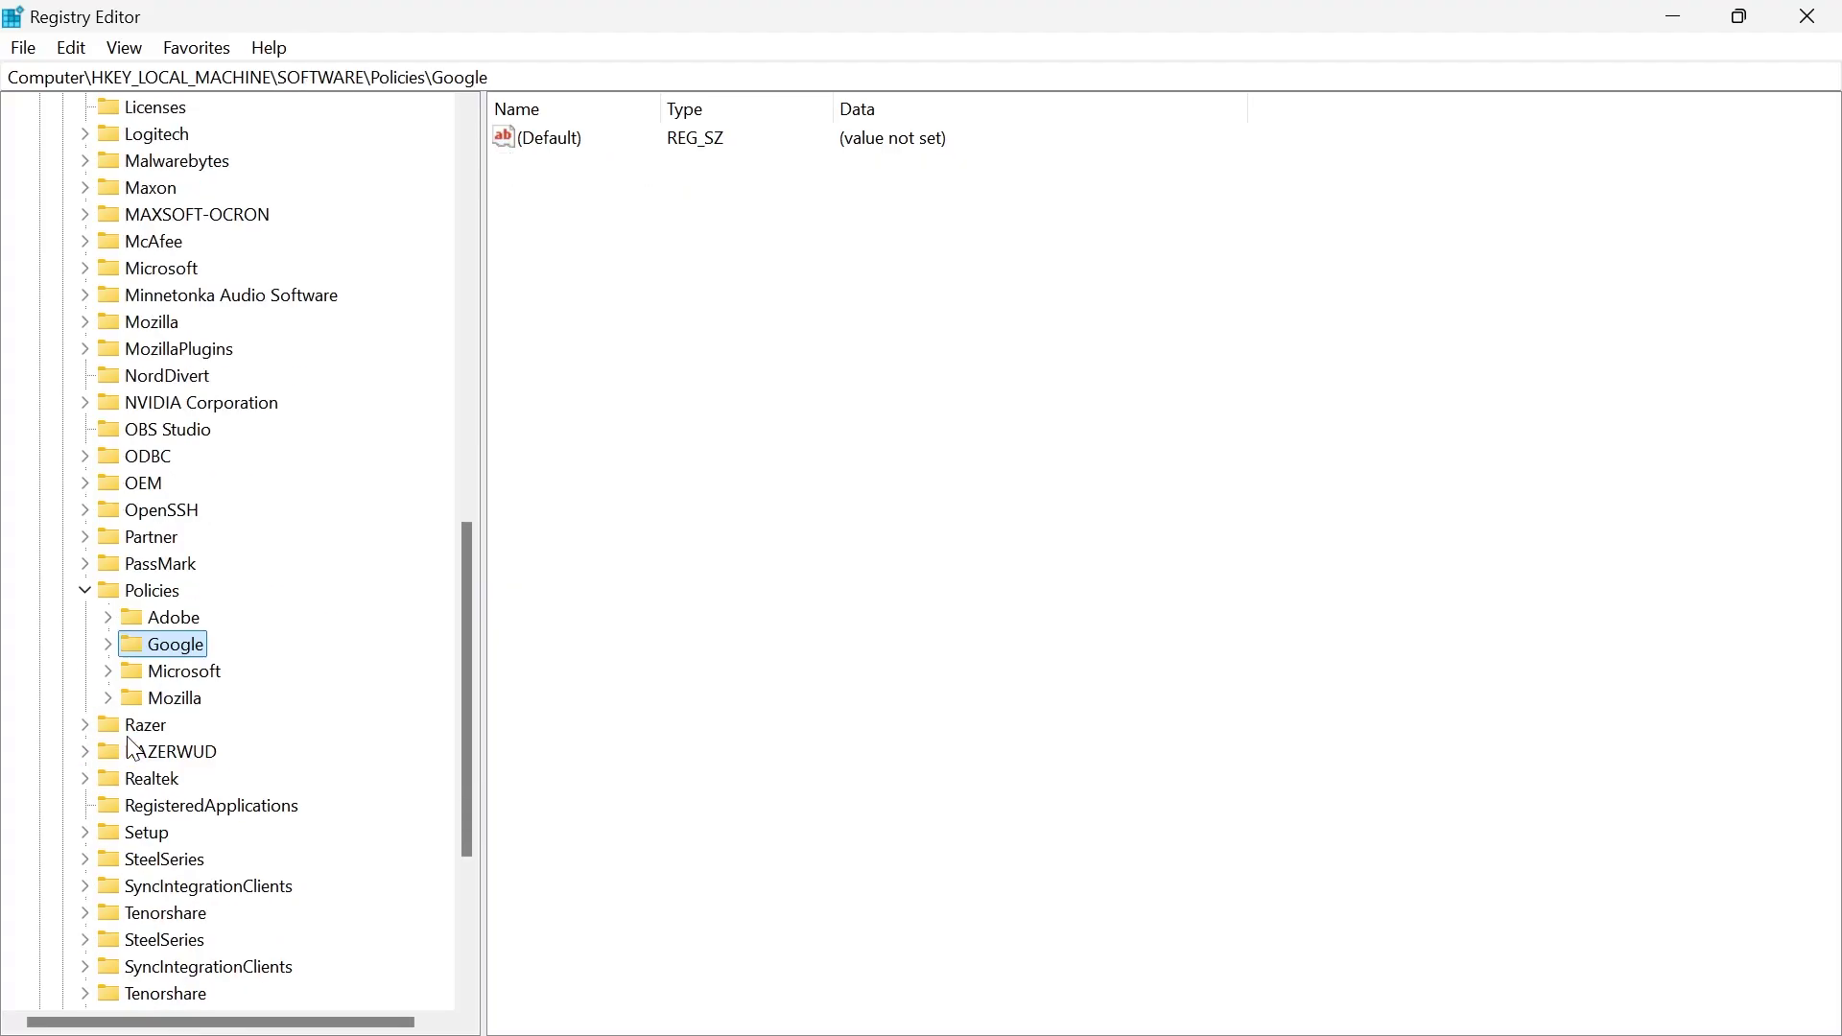
pyautogui.click(109, 644)
pyautogui.click(197, 672)
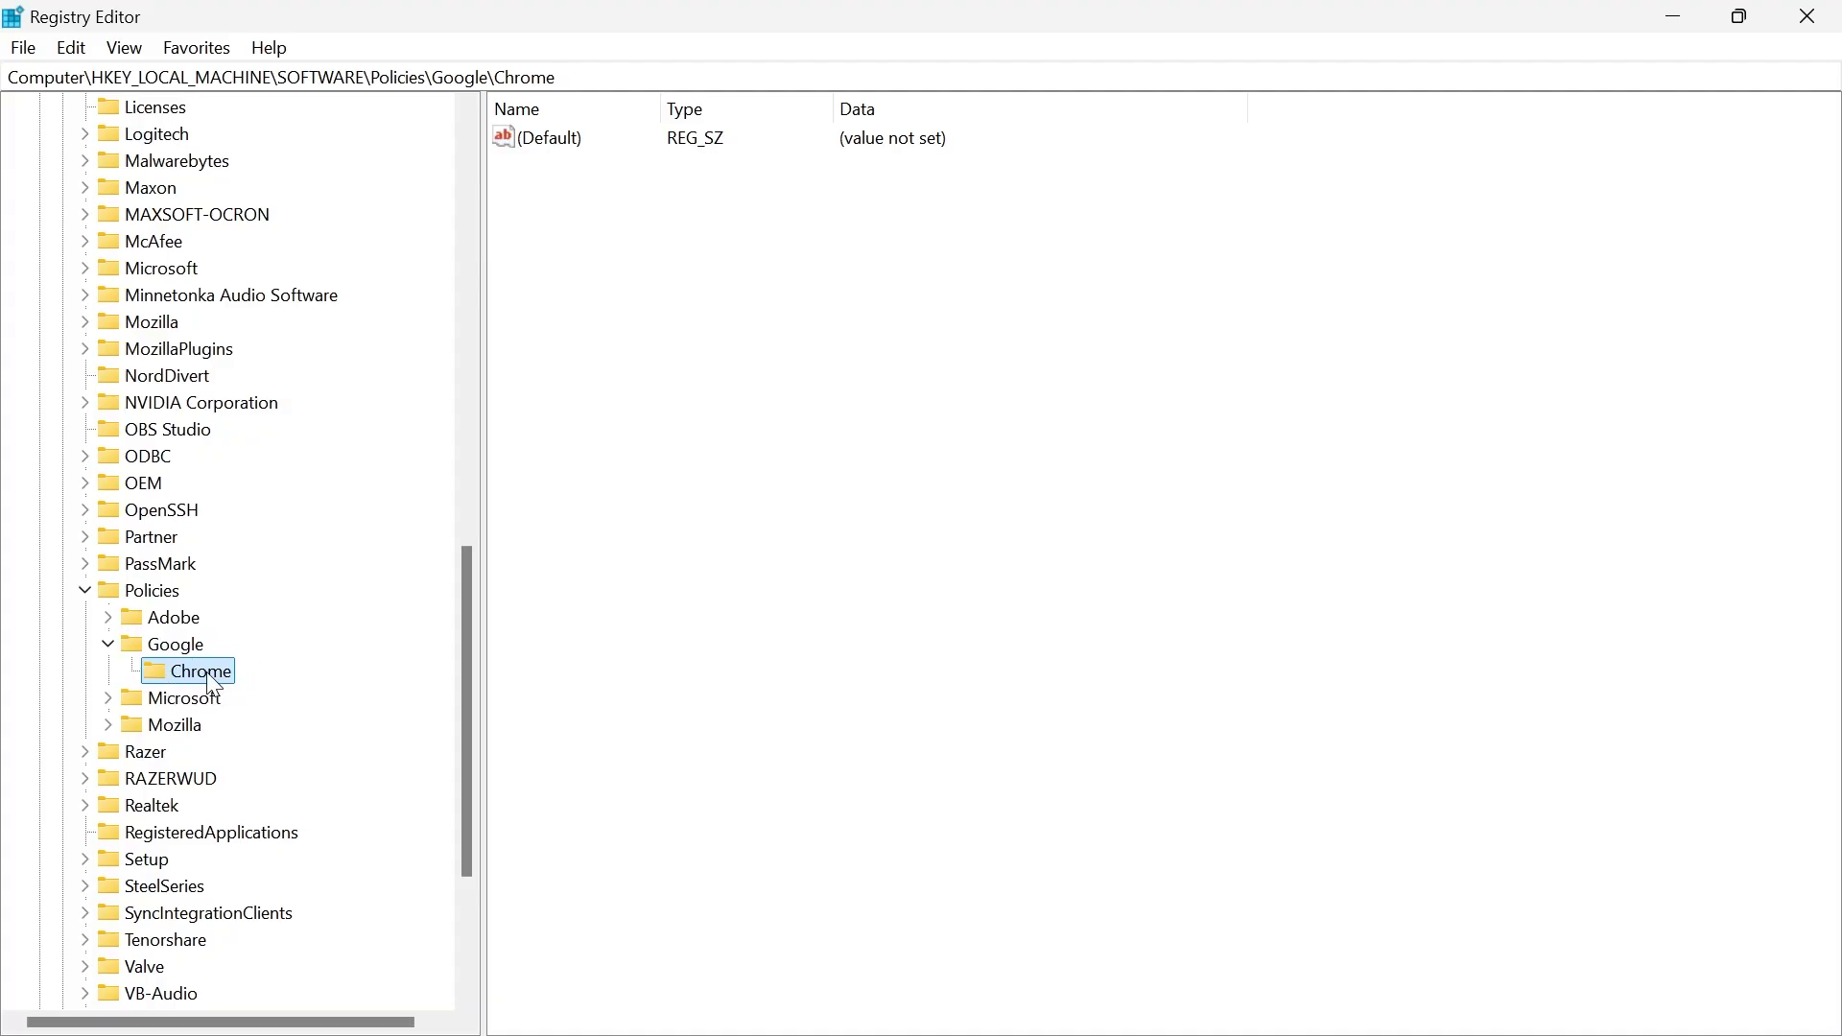
# - Delete the Chrome policy key with its subkeys, then switch back to Chrome
pyautogui.press('Tab')
pyautogui.rightClick(194, 673)
pyautogui.click(348, 810)
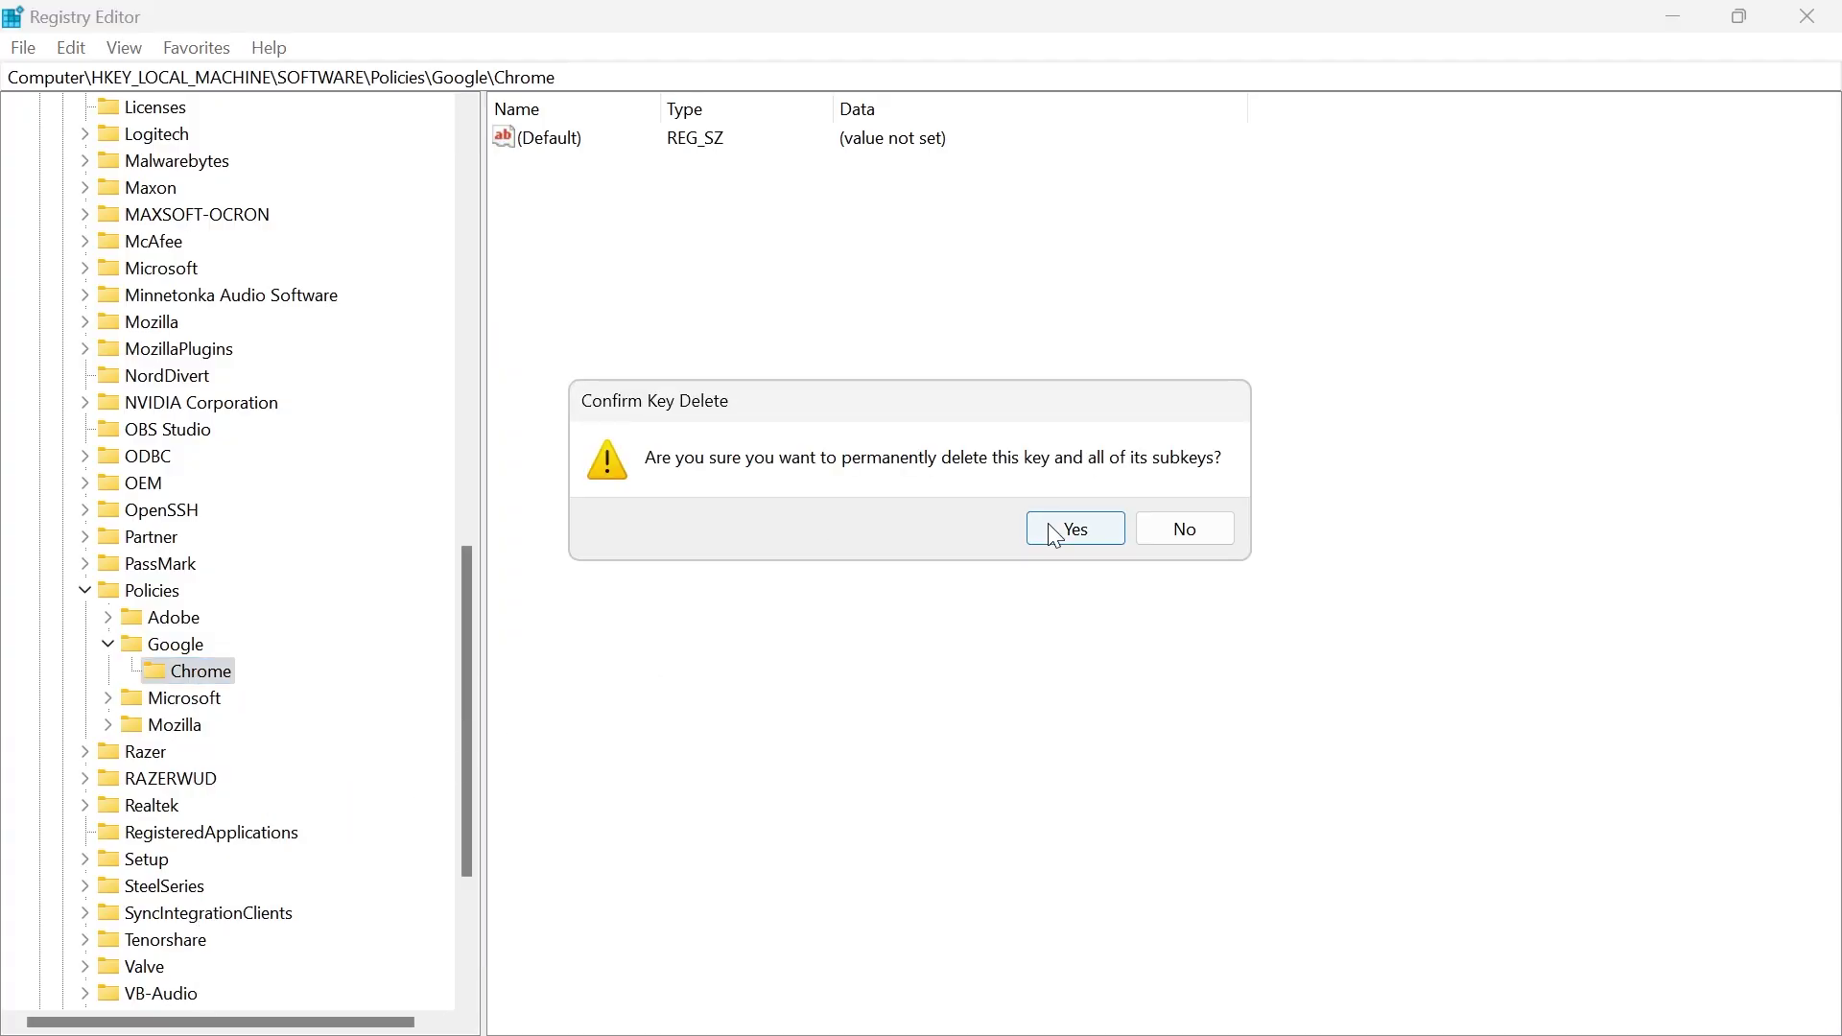
pyautogui.click(1061, 534)
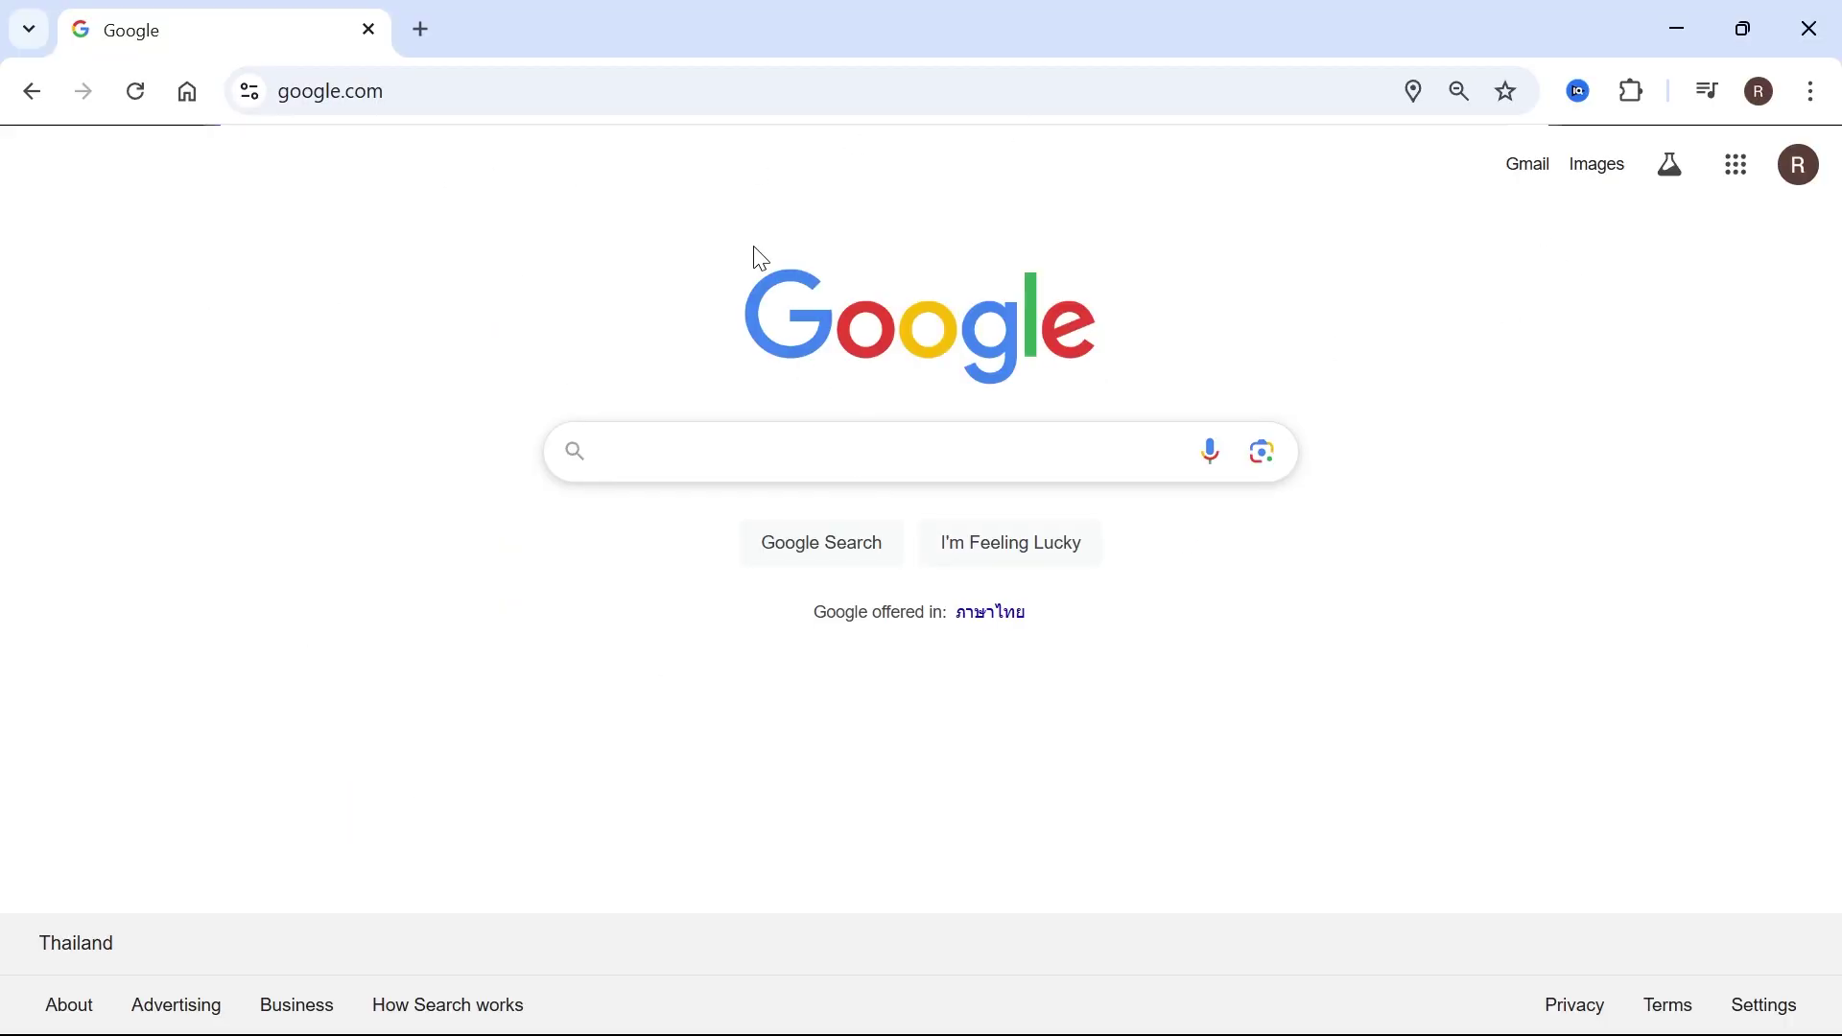
pyautogui.moveTo(1025, 1015)
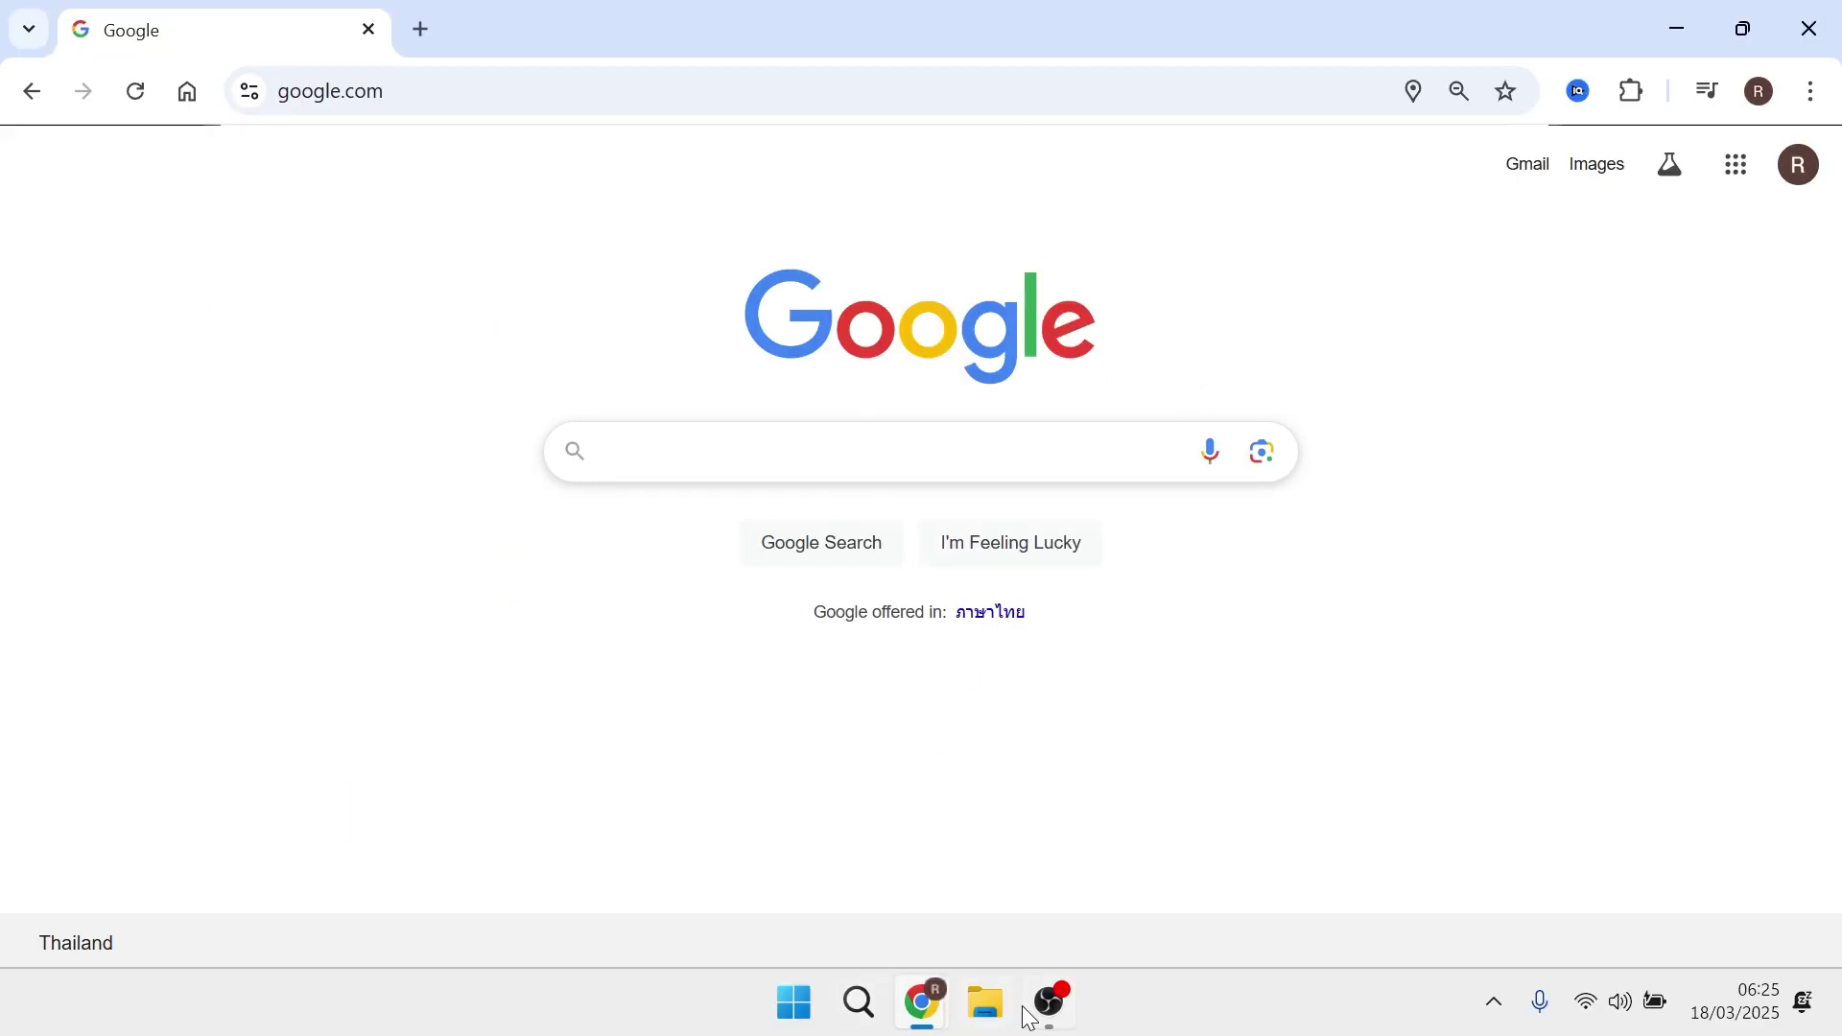
pyautogui.click(933, 1012)
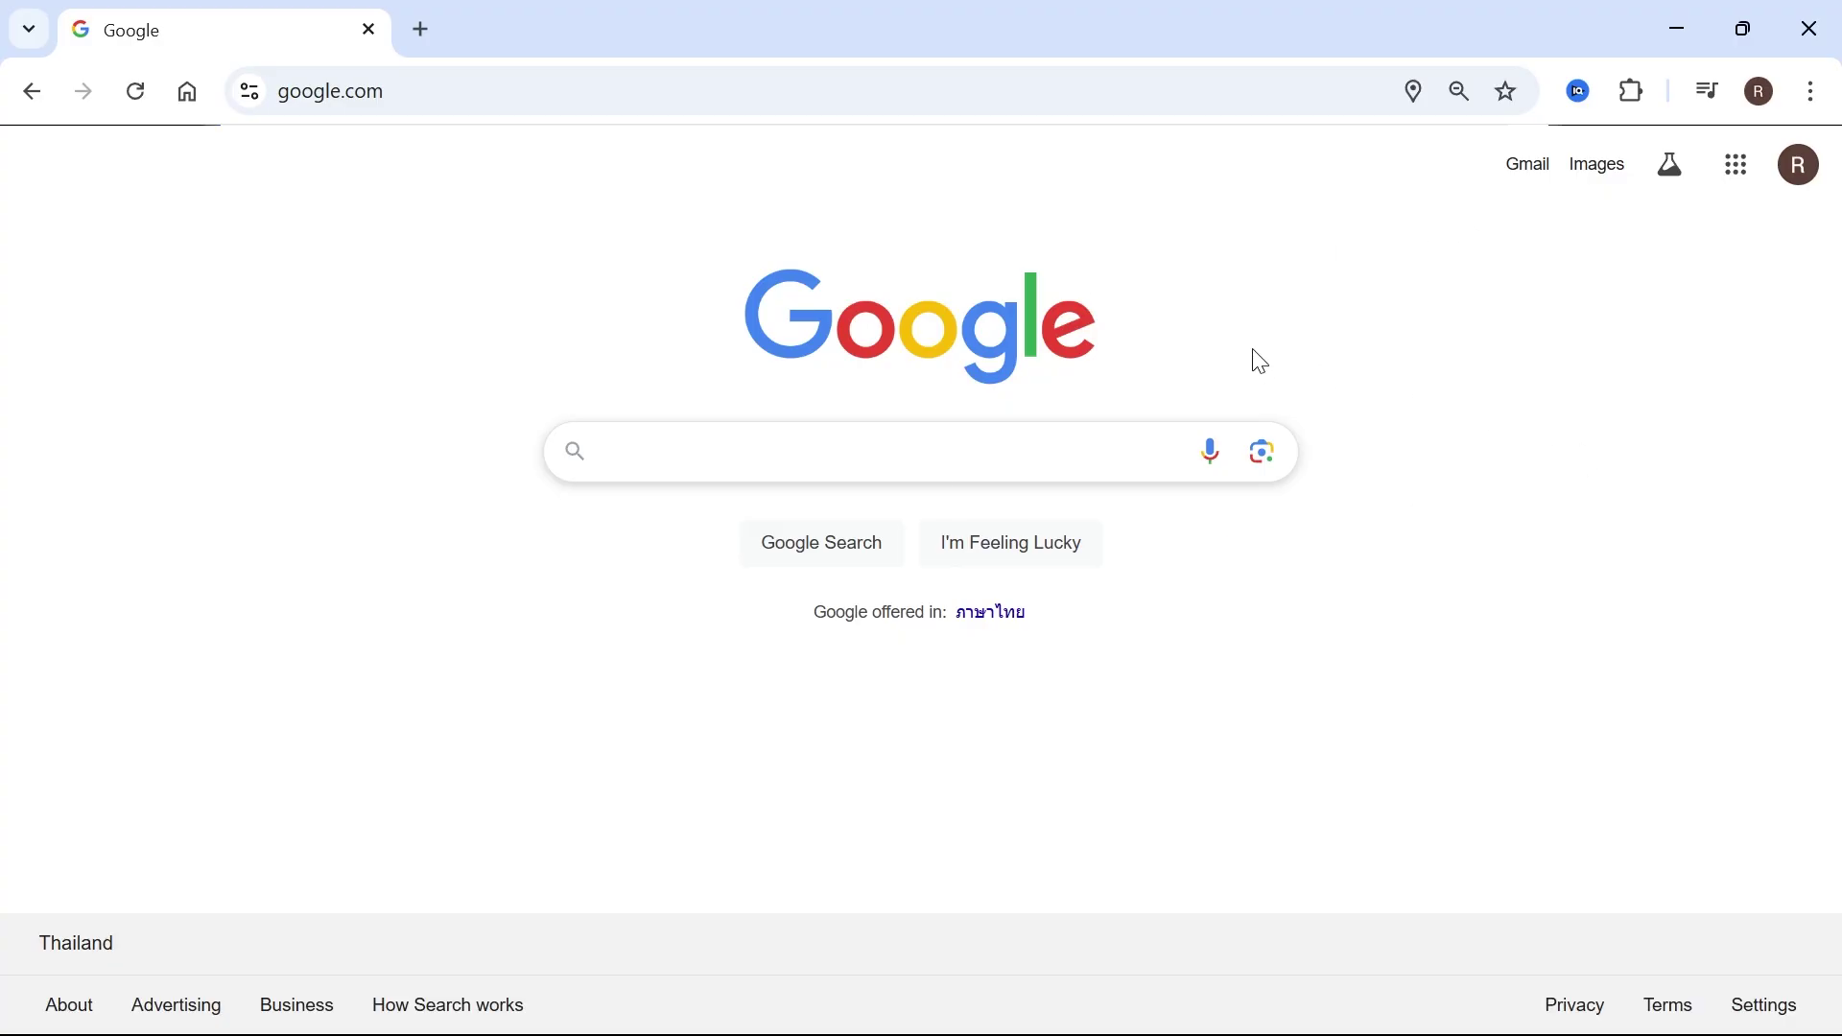
# - From the desktop, browse My Computer to C:\Windows\System32 in File Explorer
pyautogui.press('super+d')
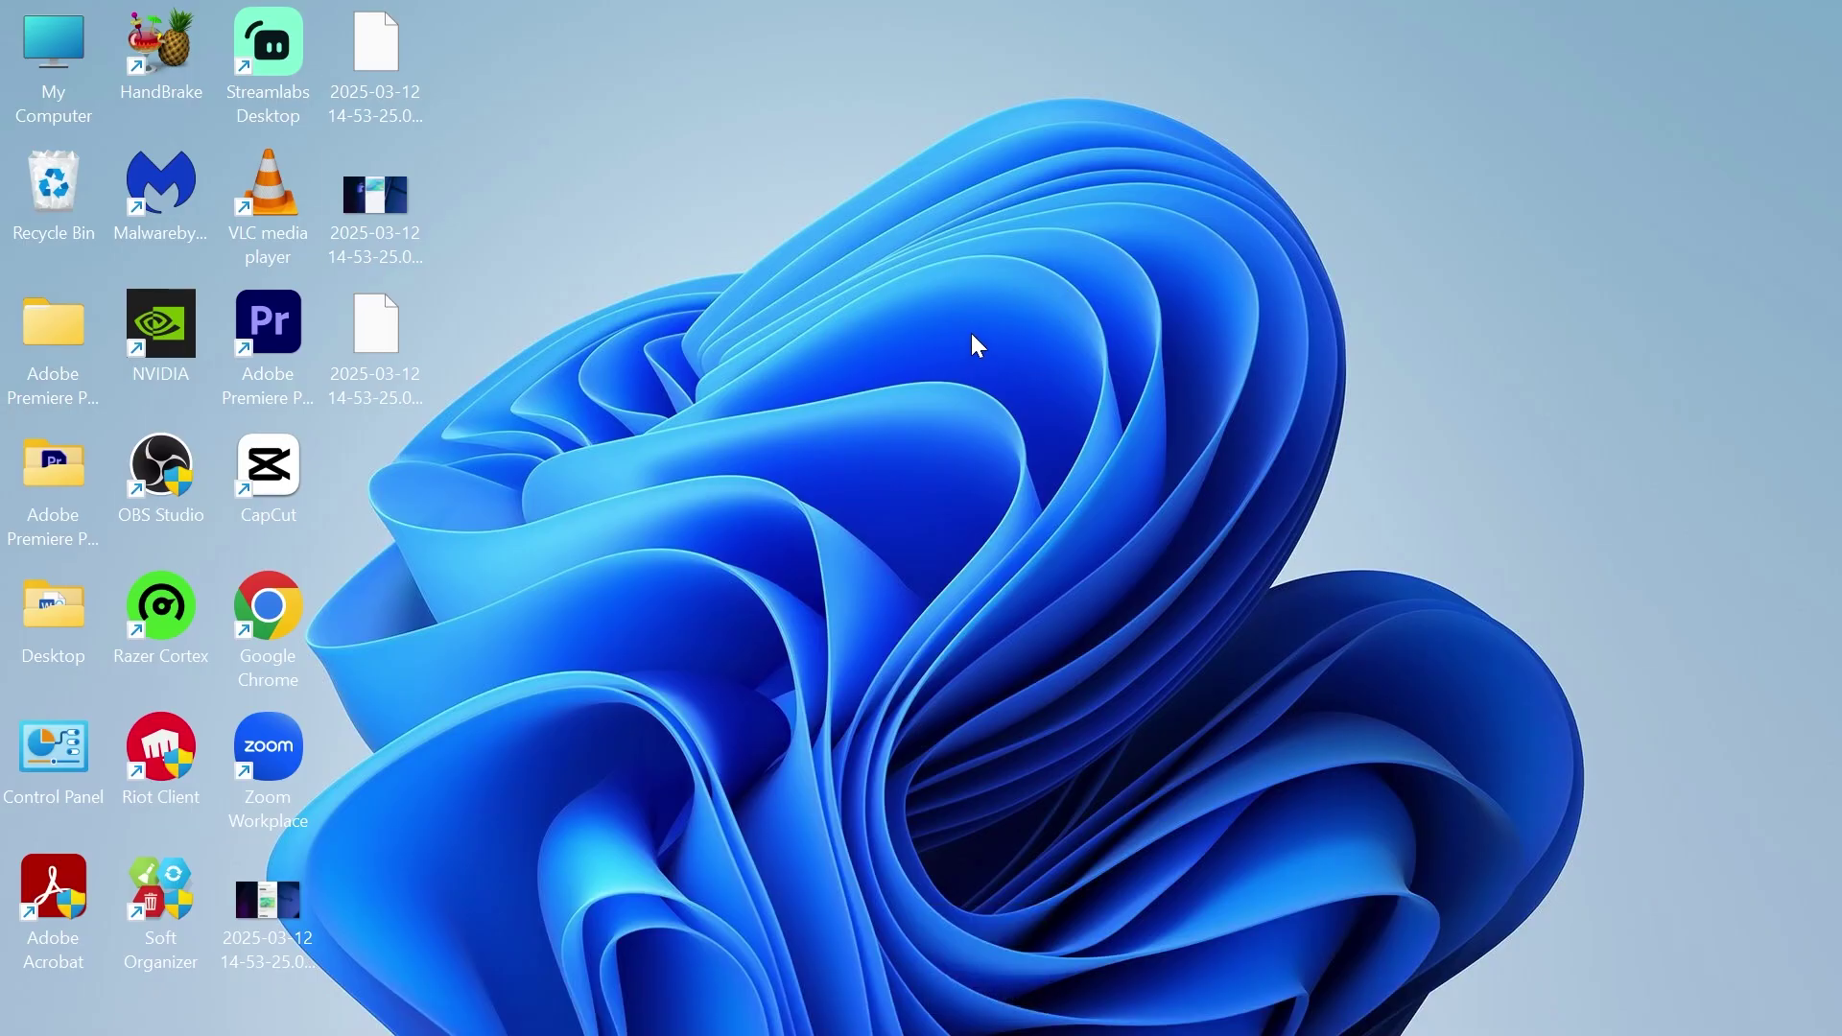
pyautogui.doubleClick(54, 40)
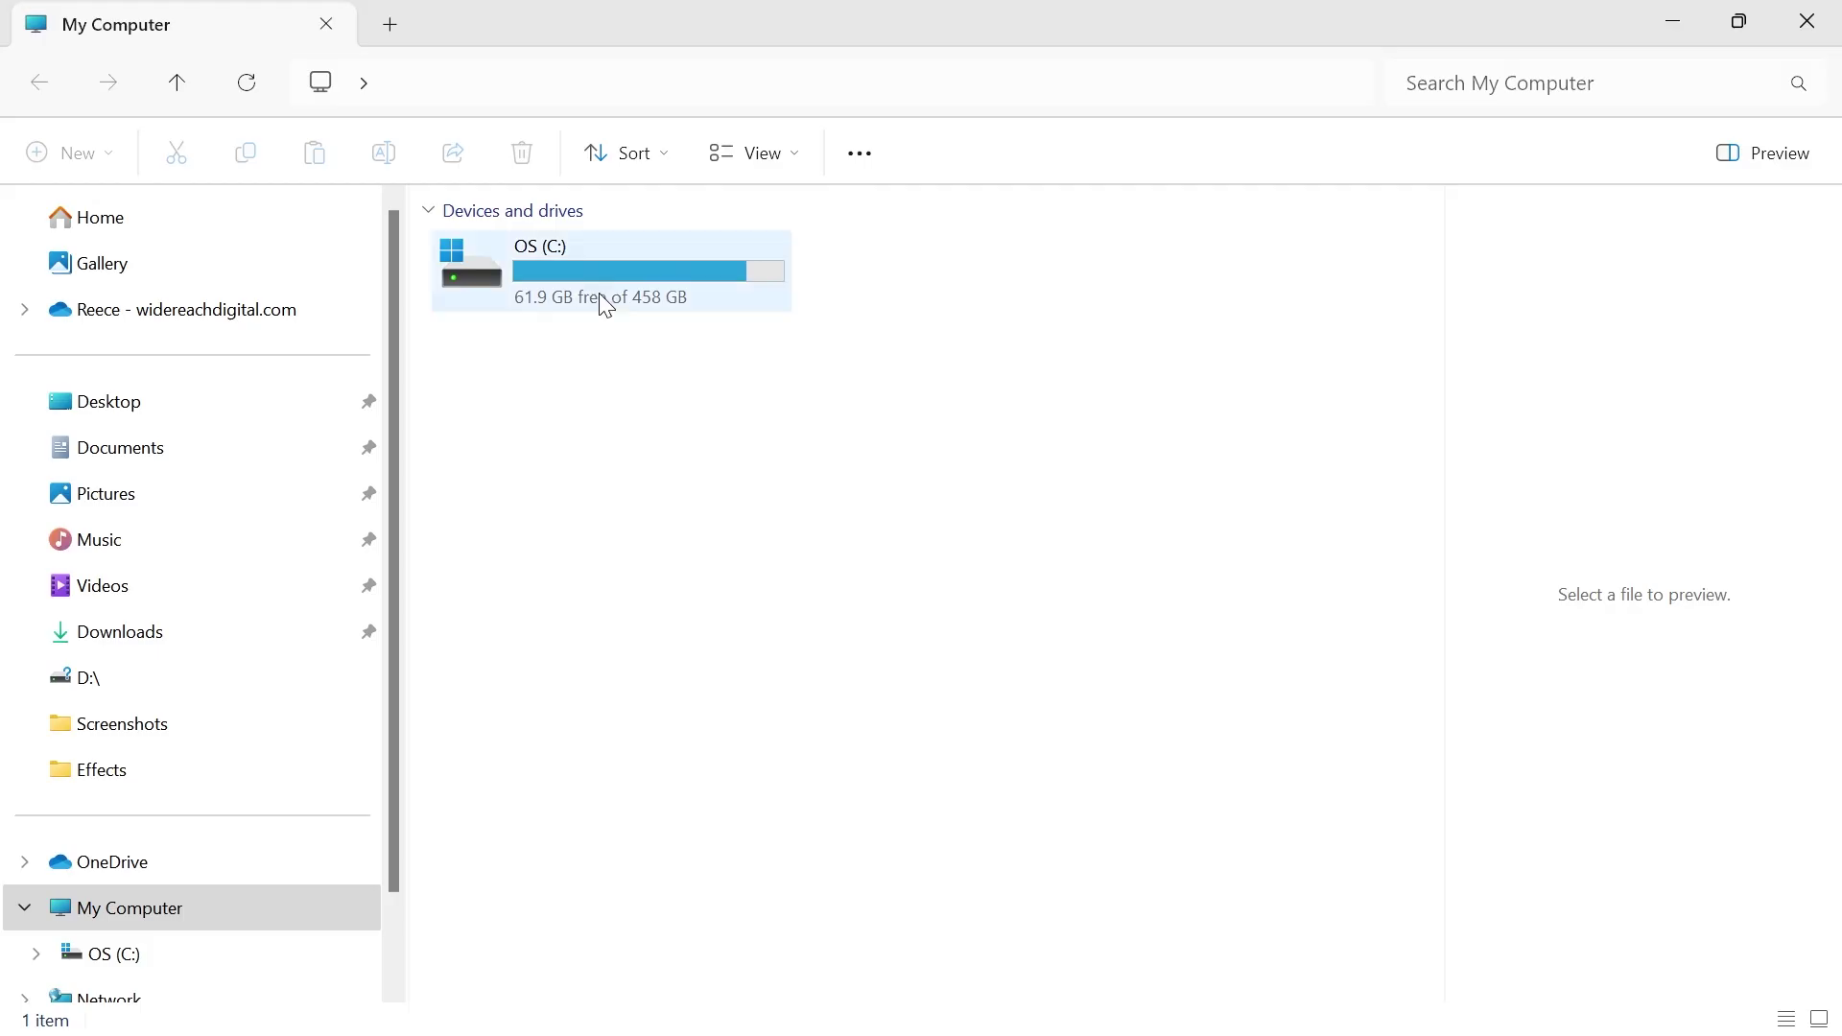
pyautogui.doubleClick(503, 278)
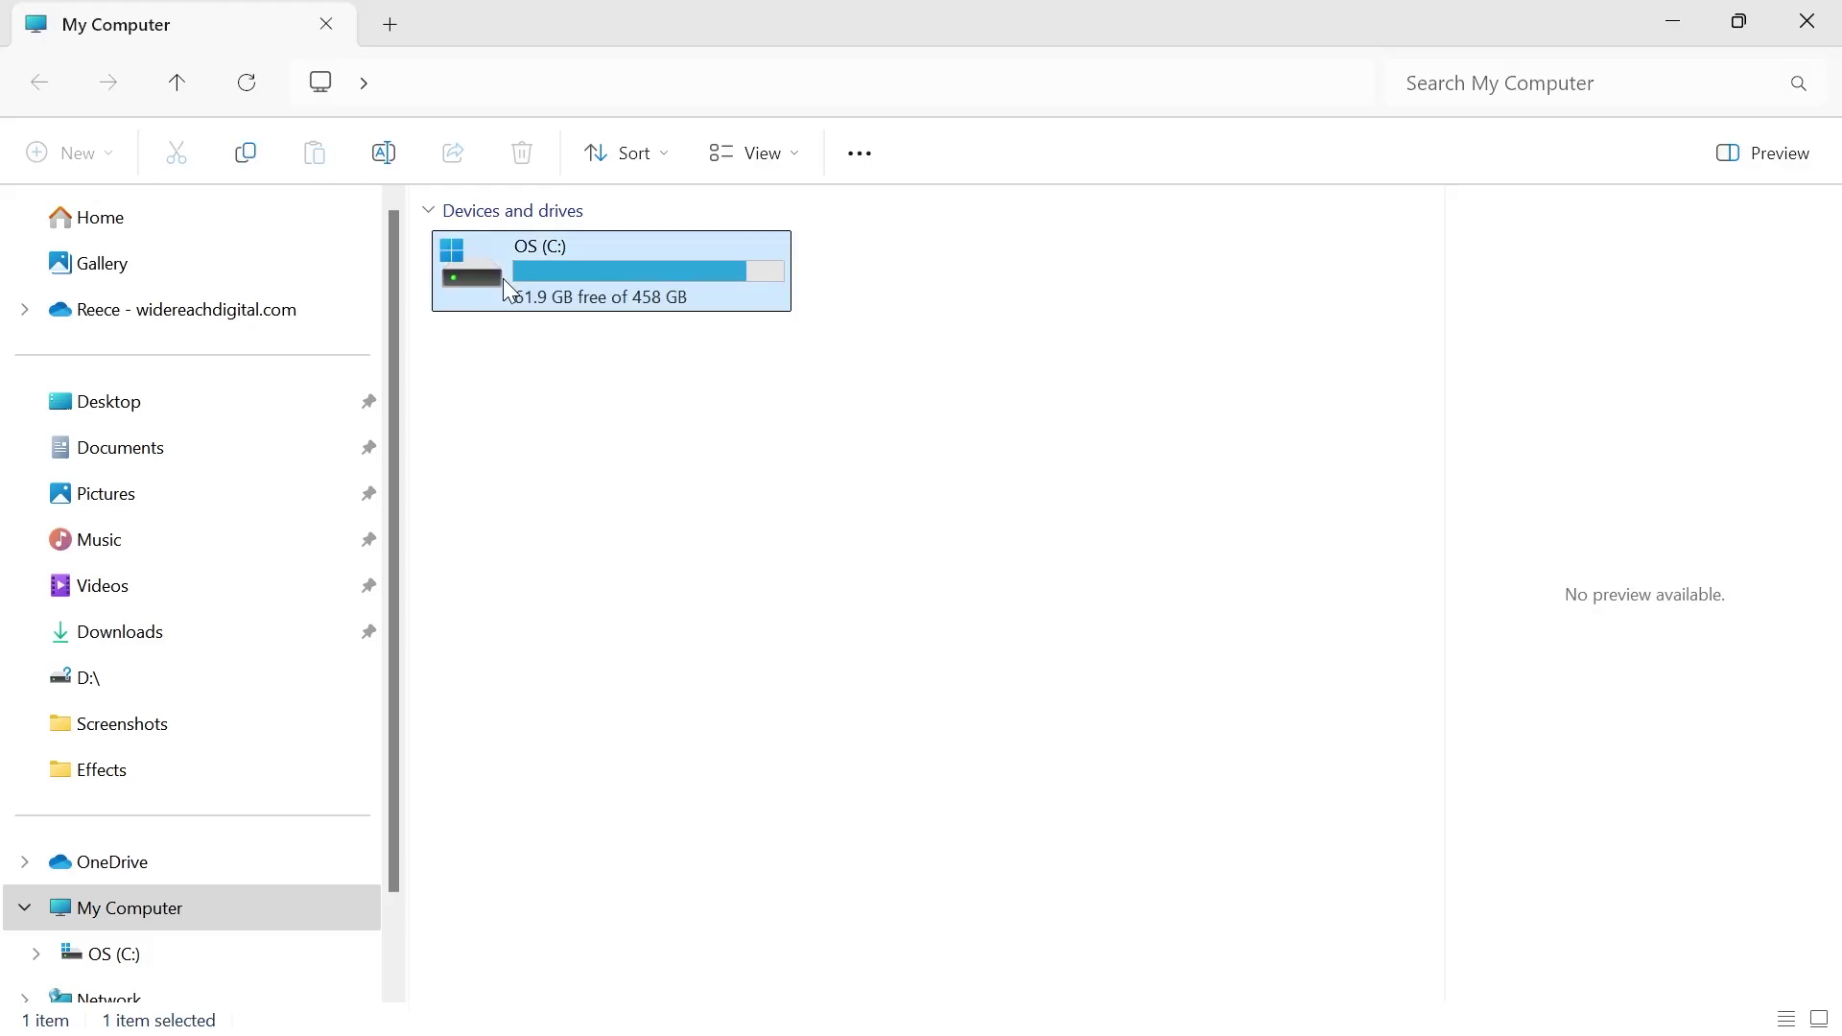
pyautogui.scroll(-1, 603, 576)
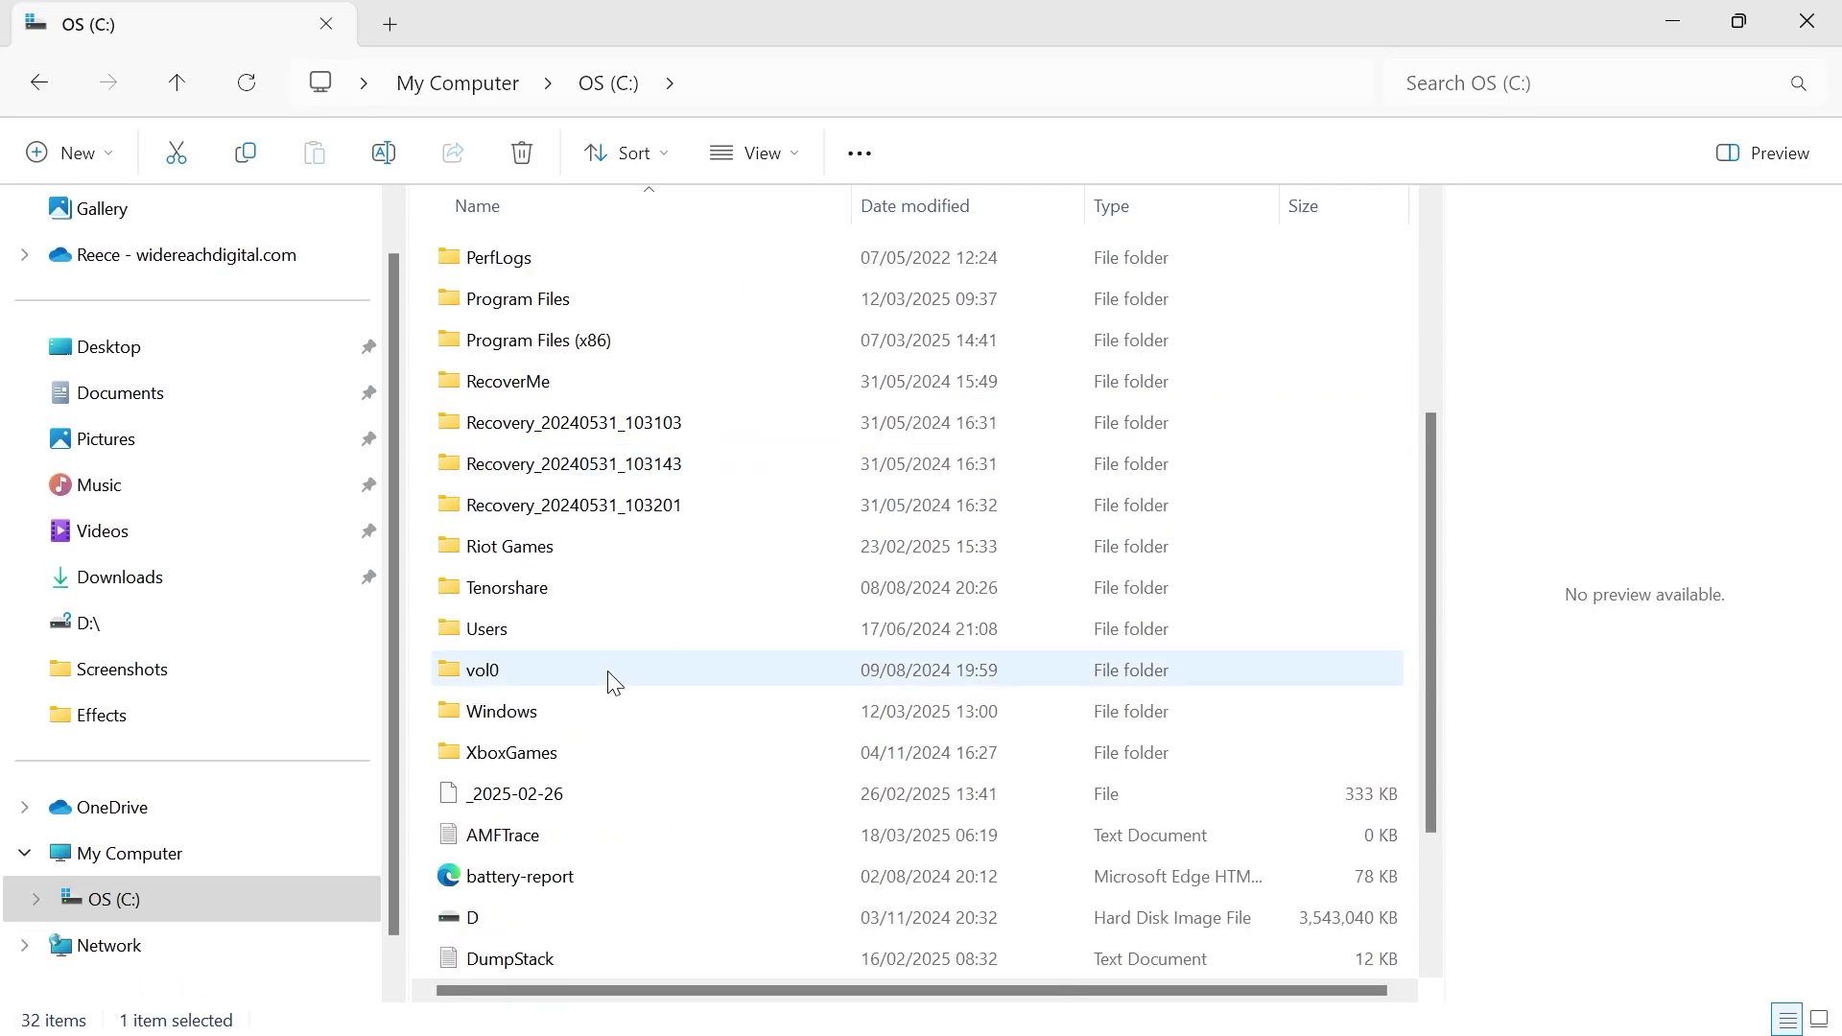
pyautogui.doubleClick(522, 716)
pyautogui.scroll(-20, 605, 578)
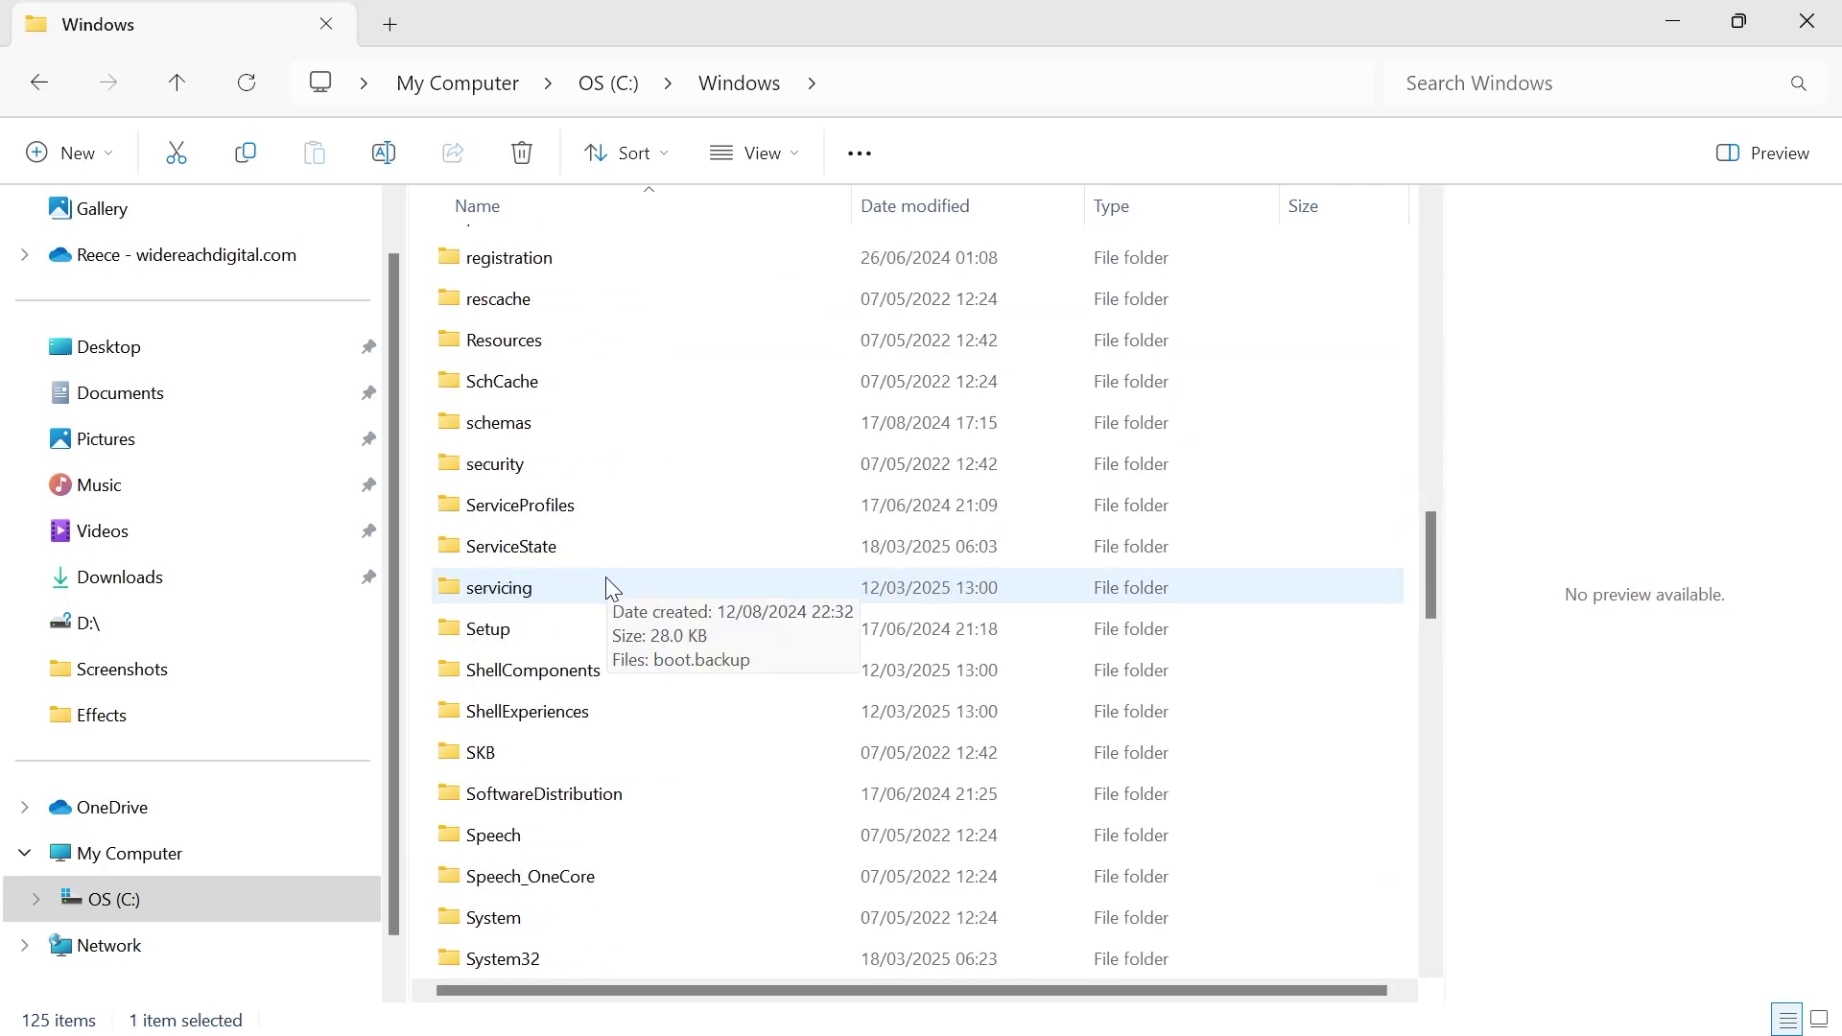
pyautogui.scroll(1, 605, 578)
pyautogui.click(501, 331)
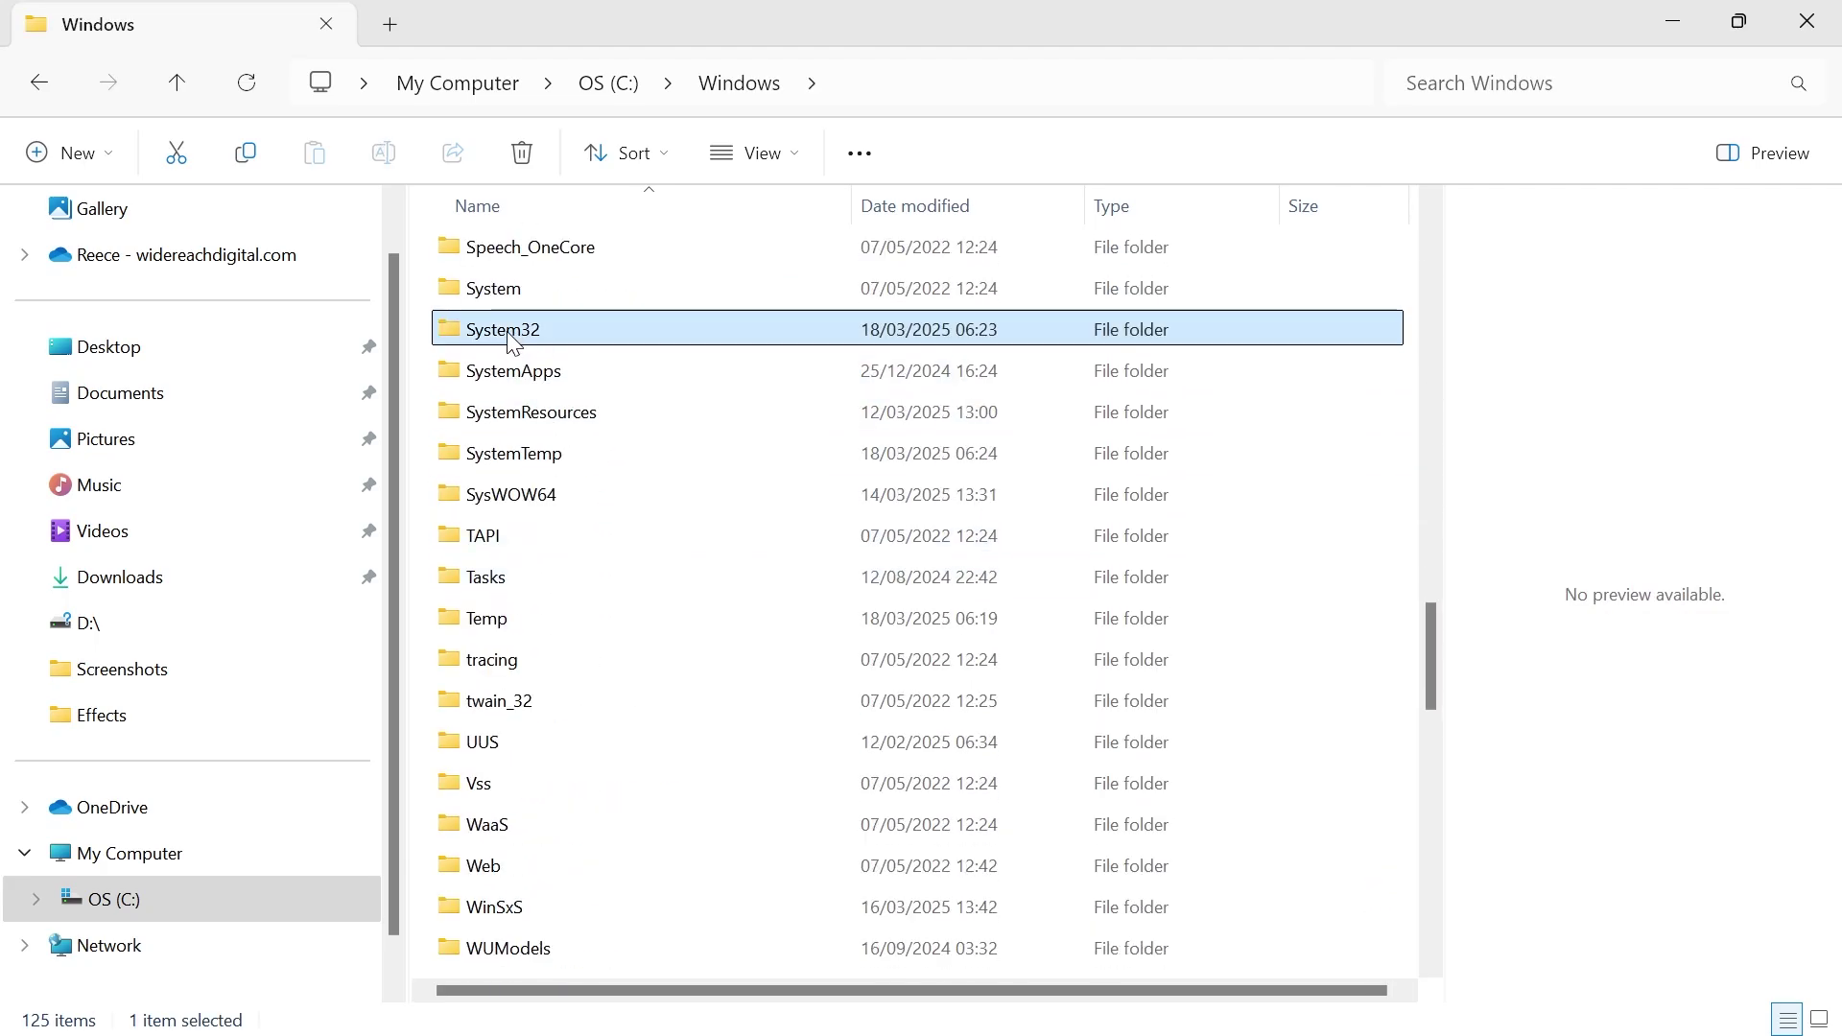
pyautogui.doubleClick(501, 331)
# - Select the GroupPolicyUsers folder and bring up its Delete option
pyautogui.scroll(-7, 581, 543)
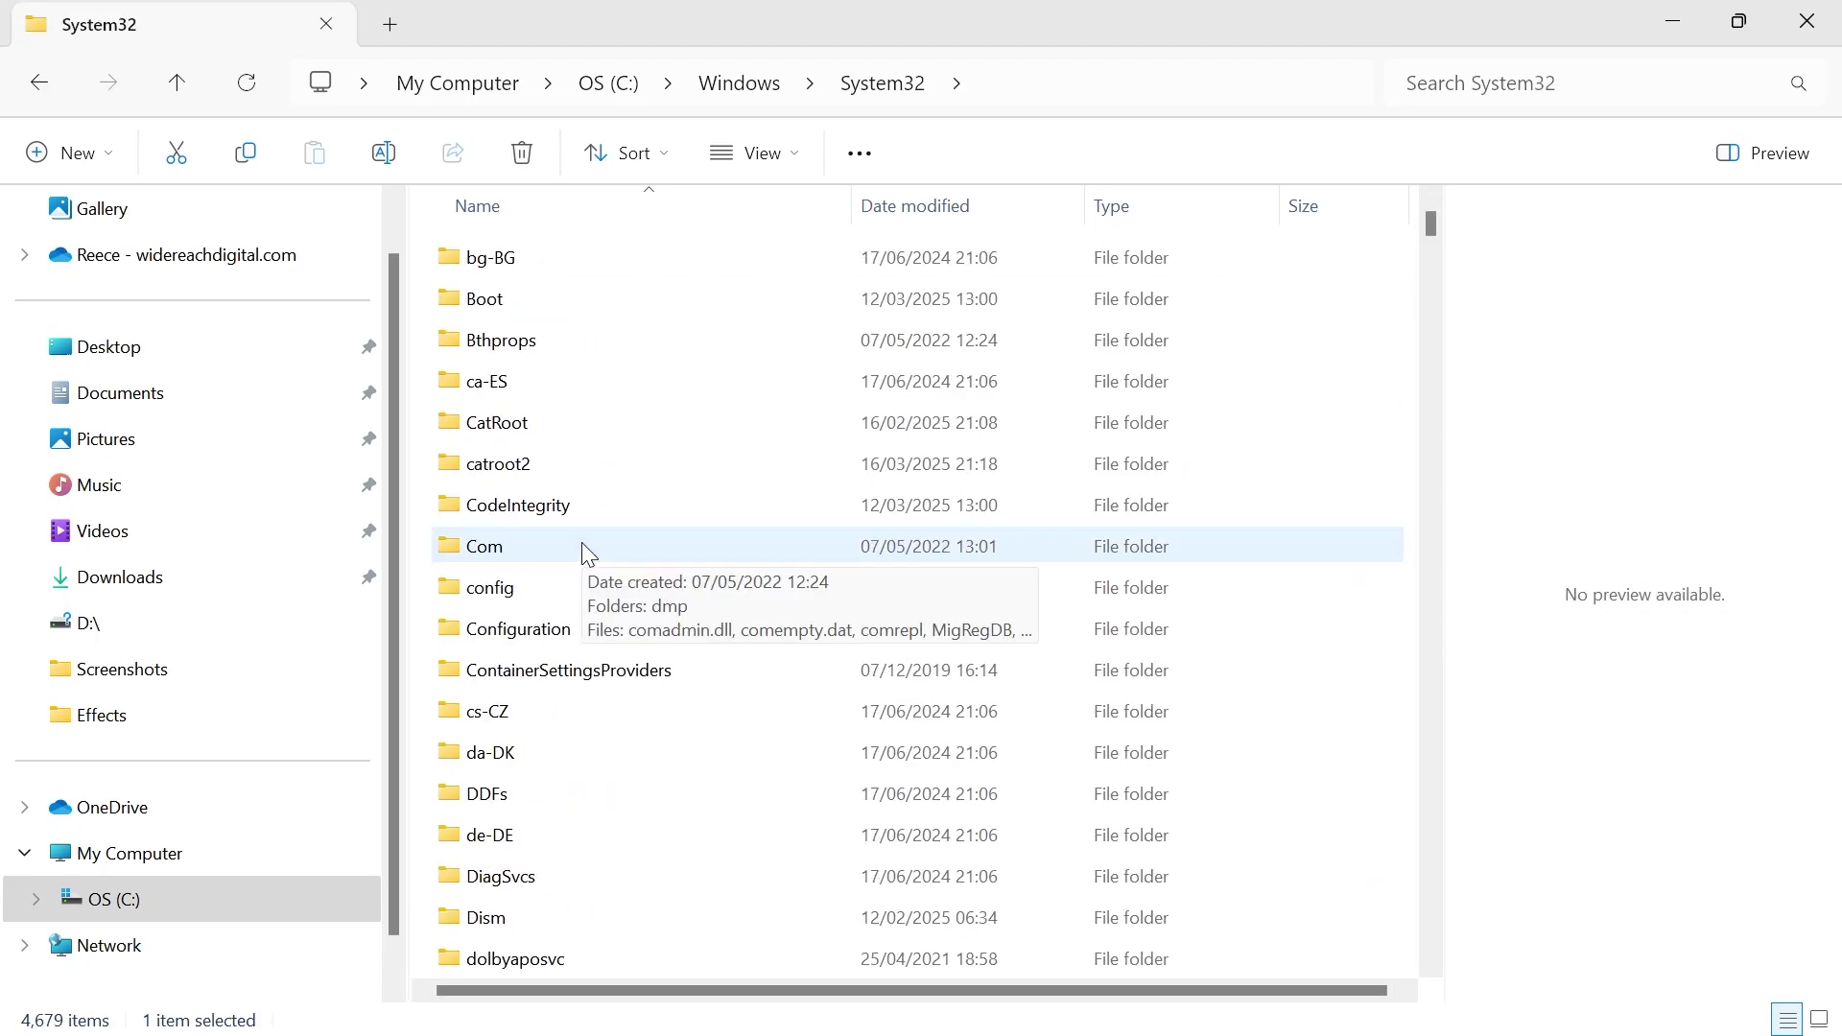
pyautogui.scroll(-7, 624, 600)
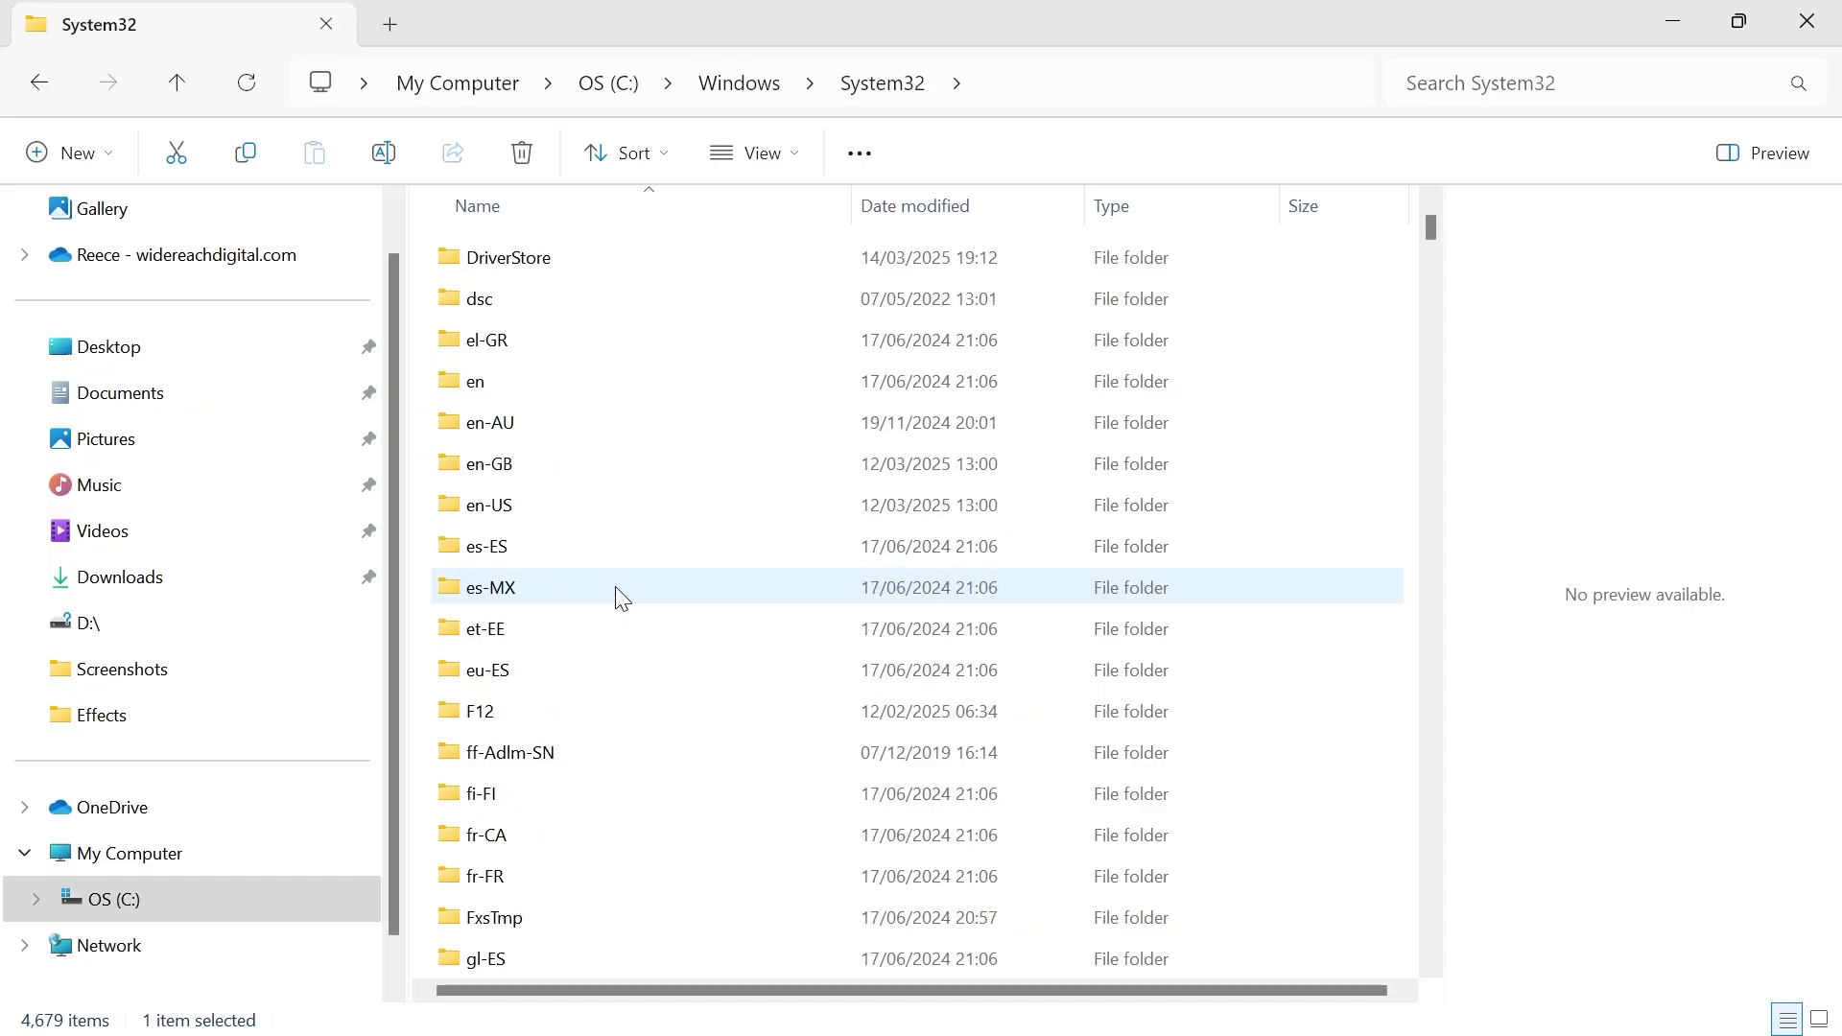
pyautogui.click(587, 510)
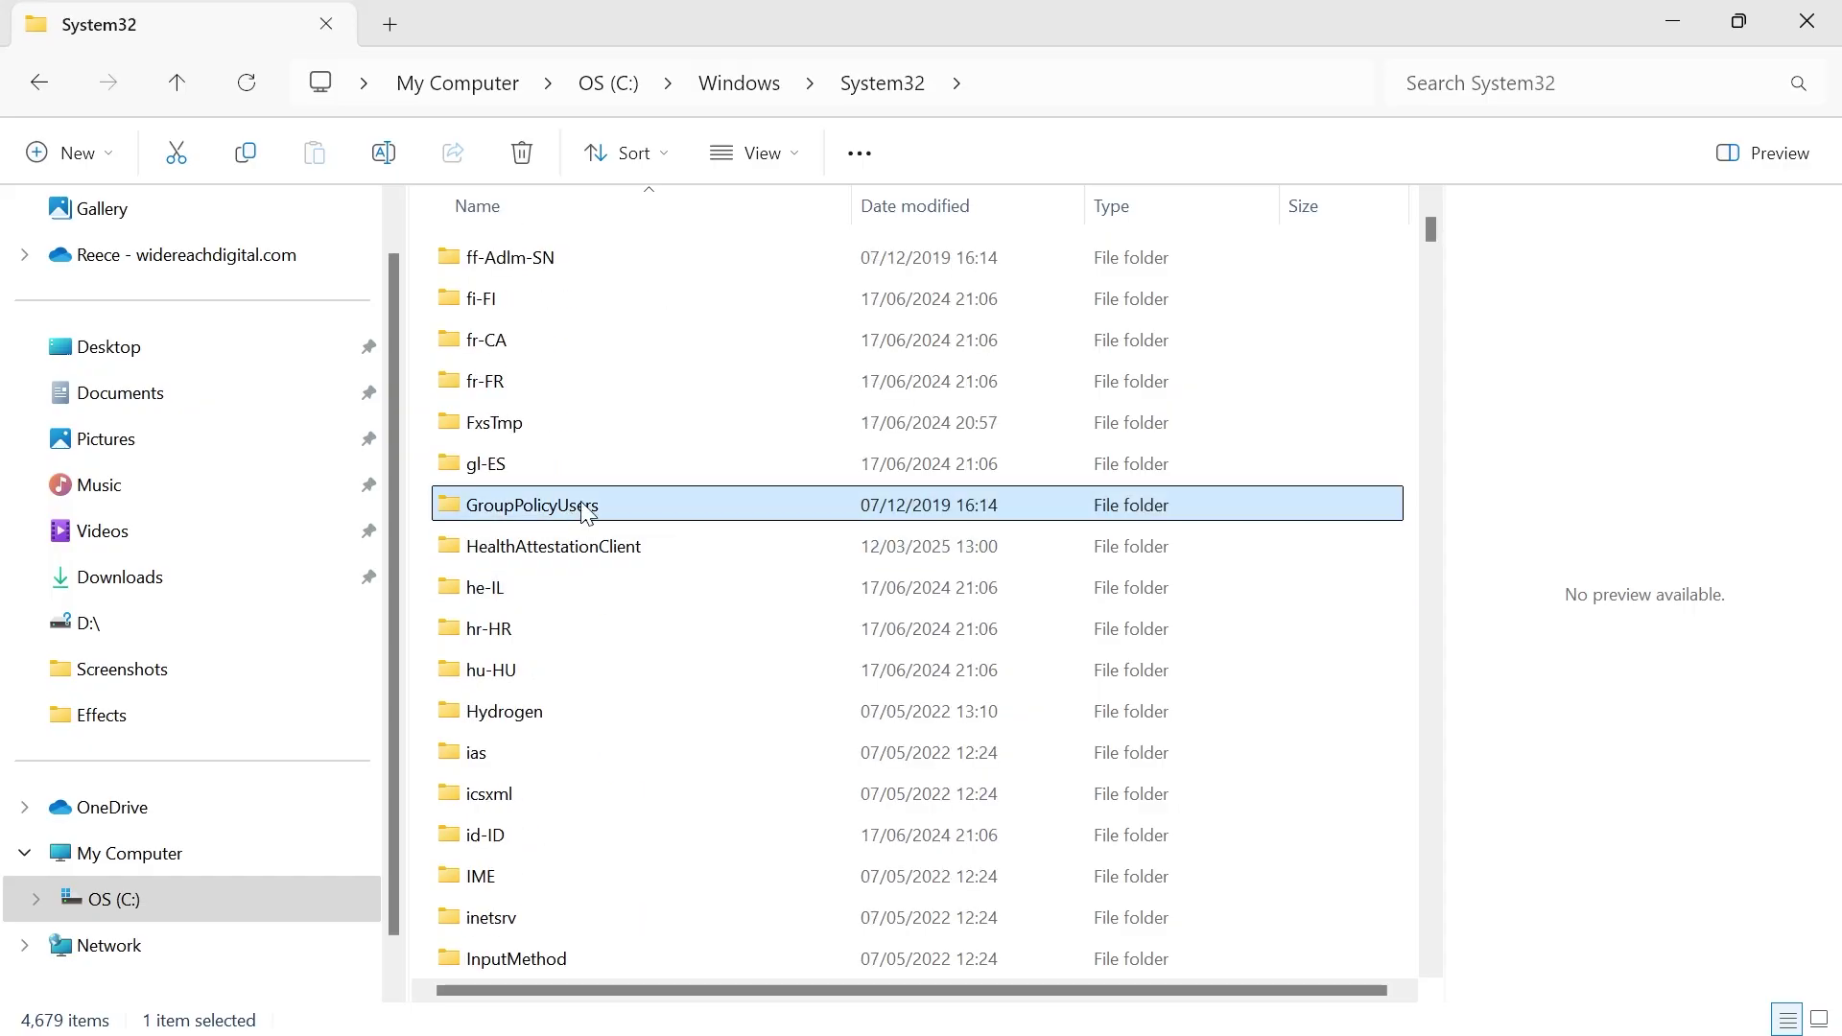
pyautogui.rightClick(519, 523)
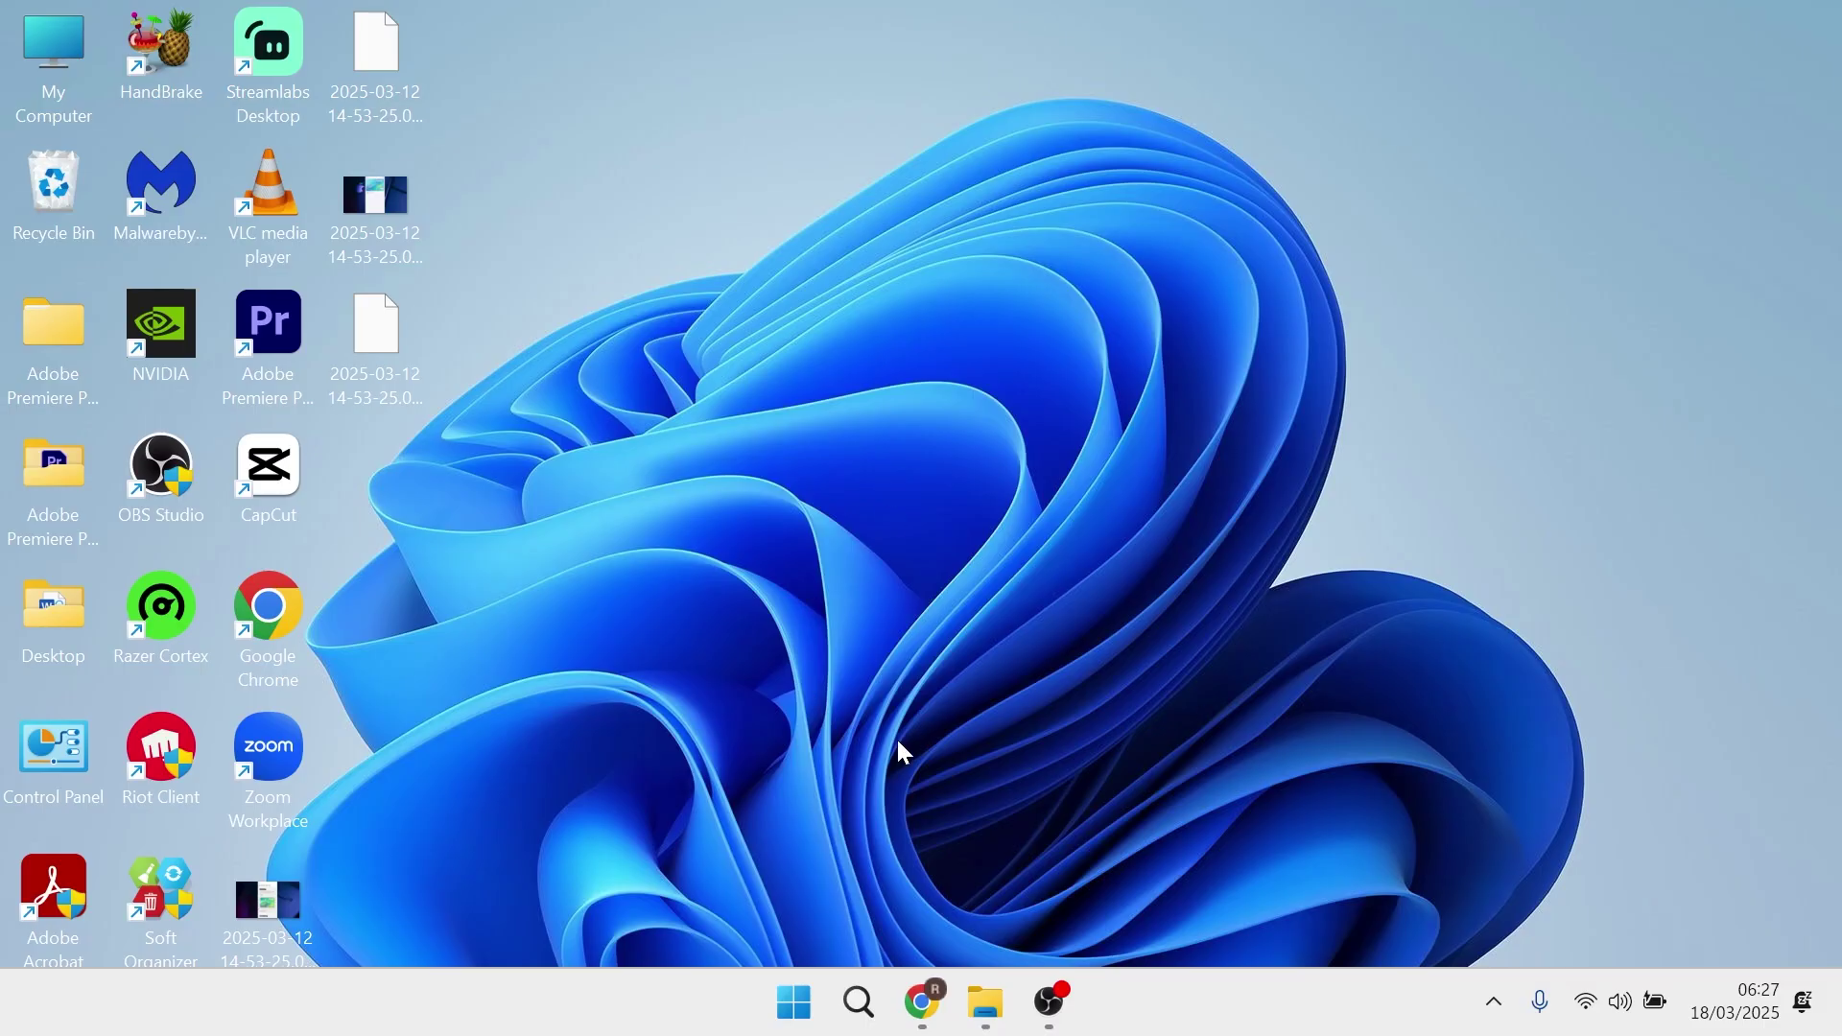
# - Search for cmd and run Command Prompt as administrator
pyautogui.click(795, 1003)
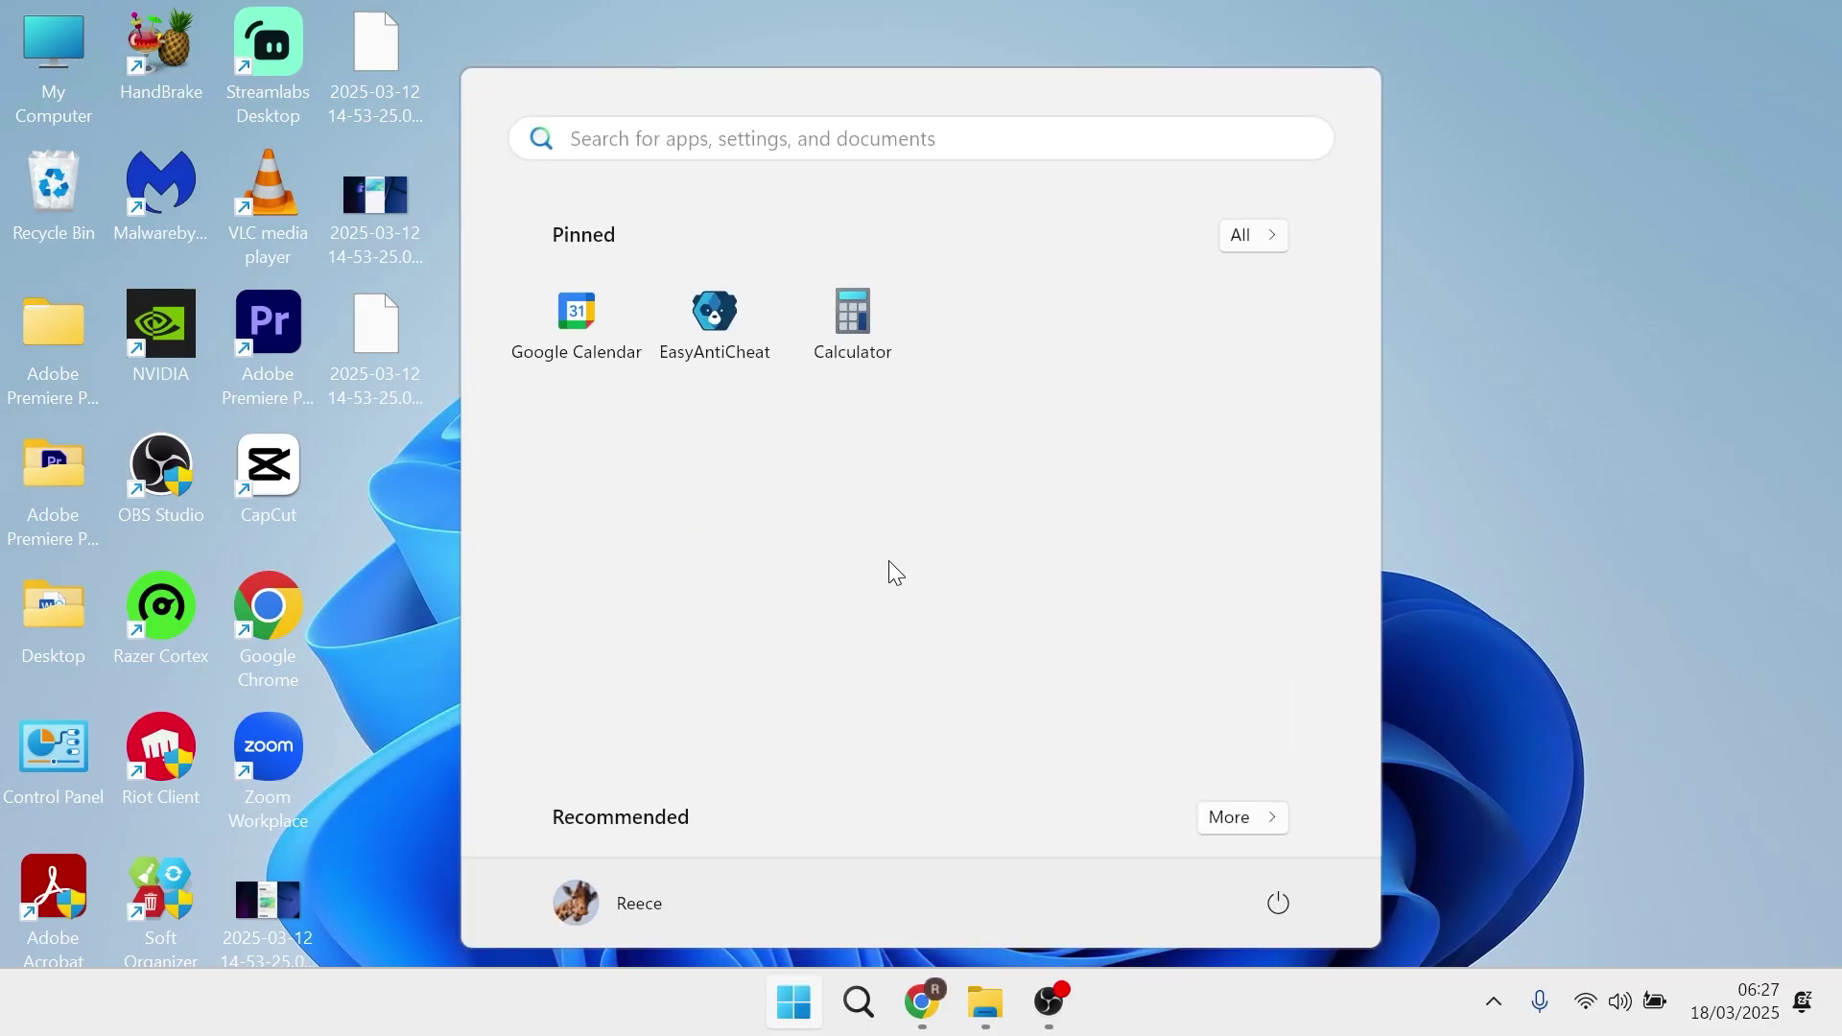
pyautogui.write('cmd')
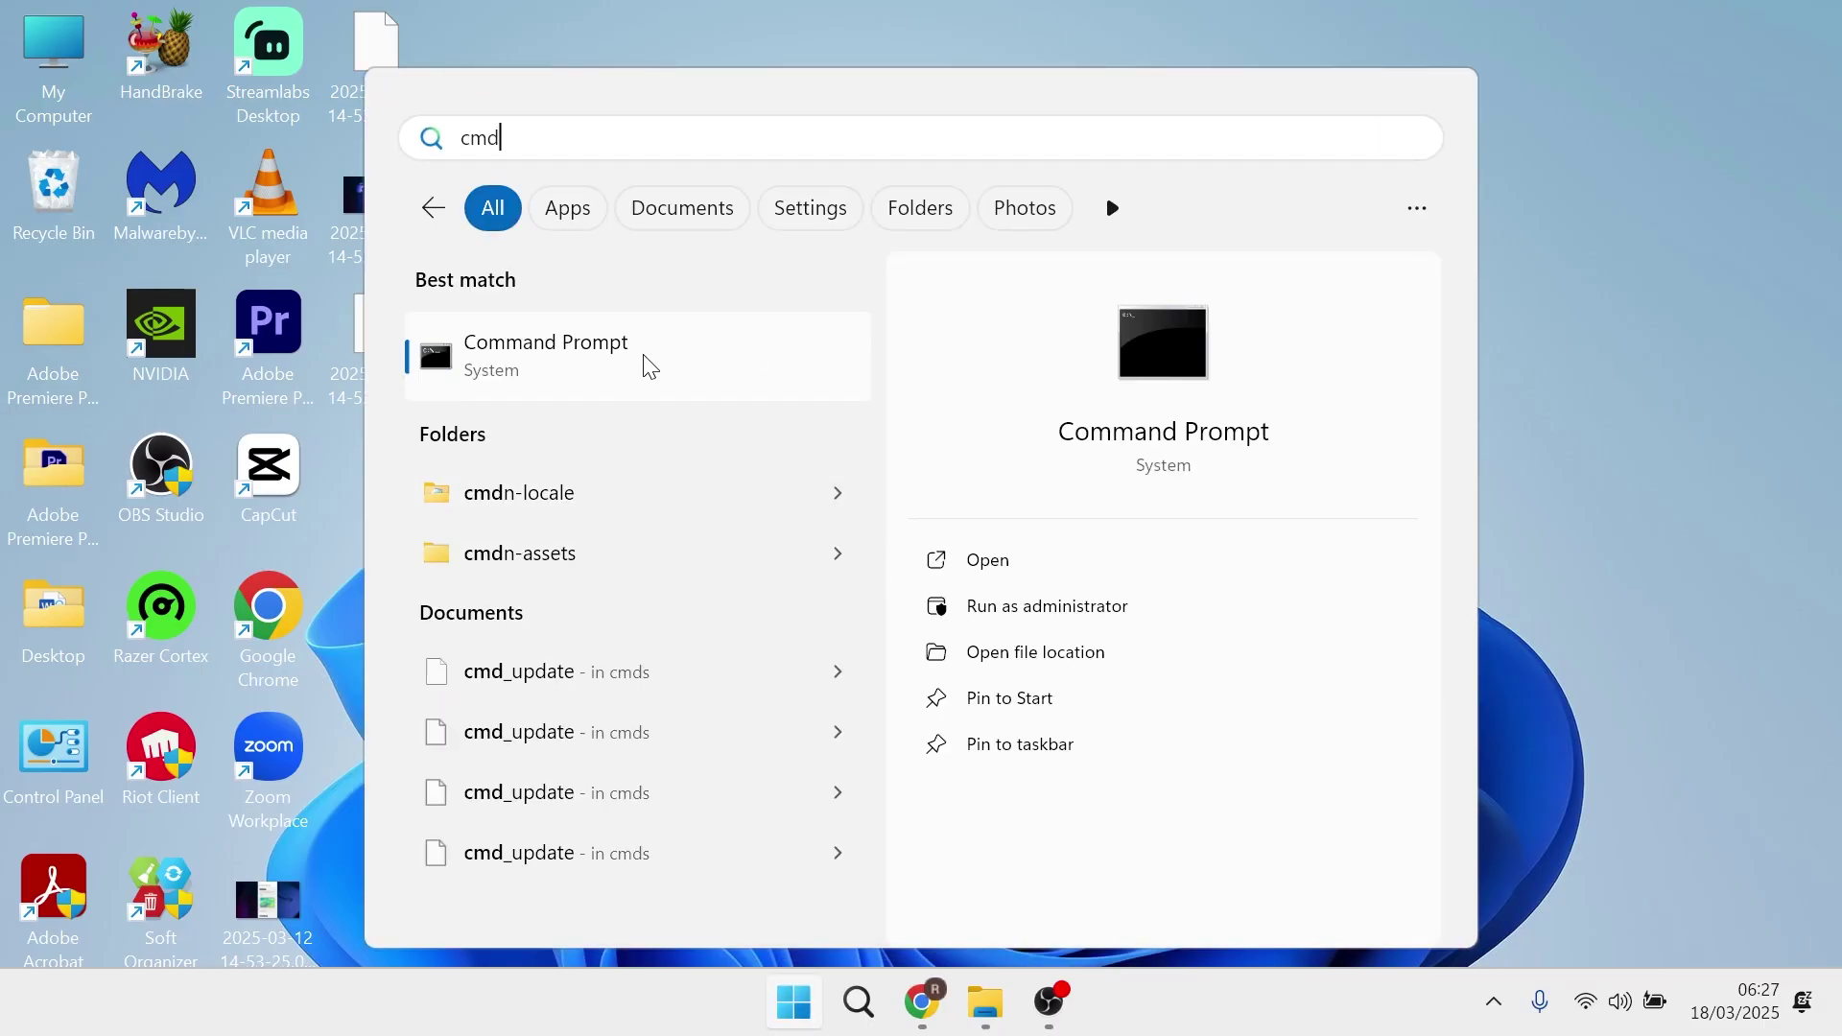
pyautogui.rightClick(698, 398)
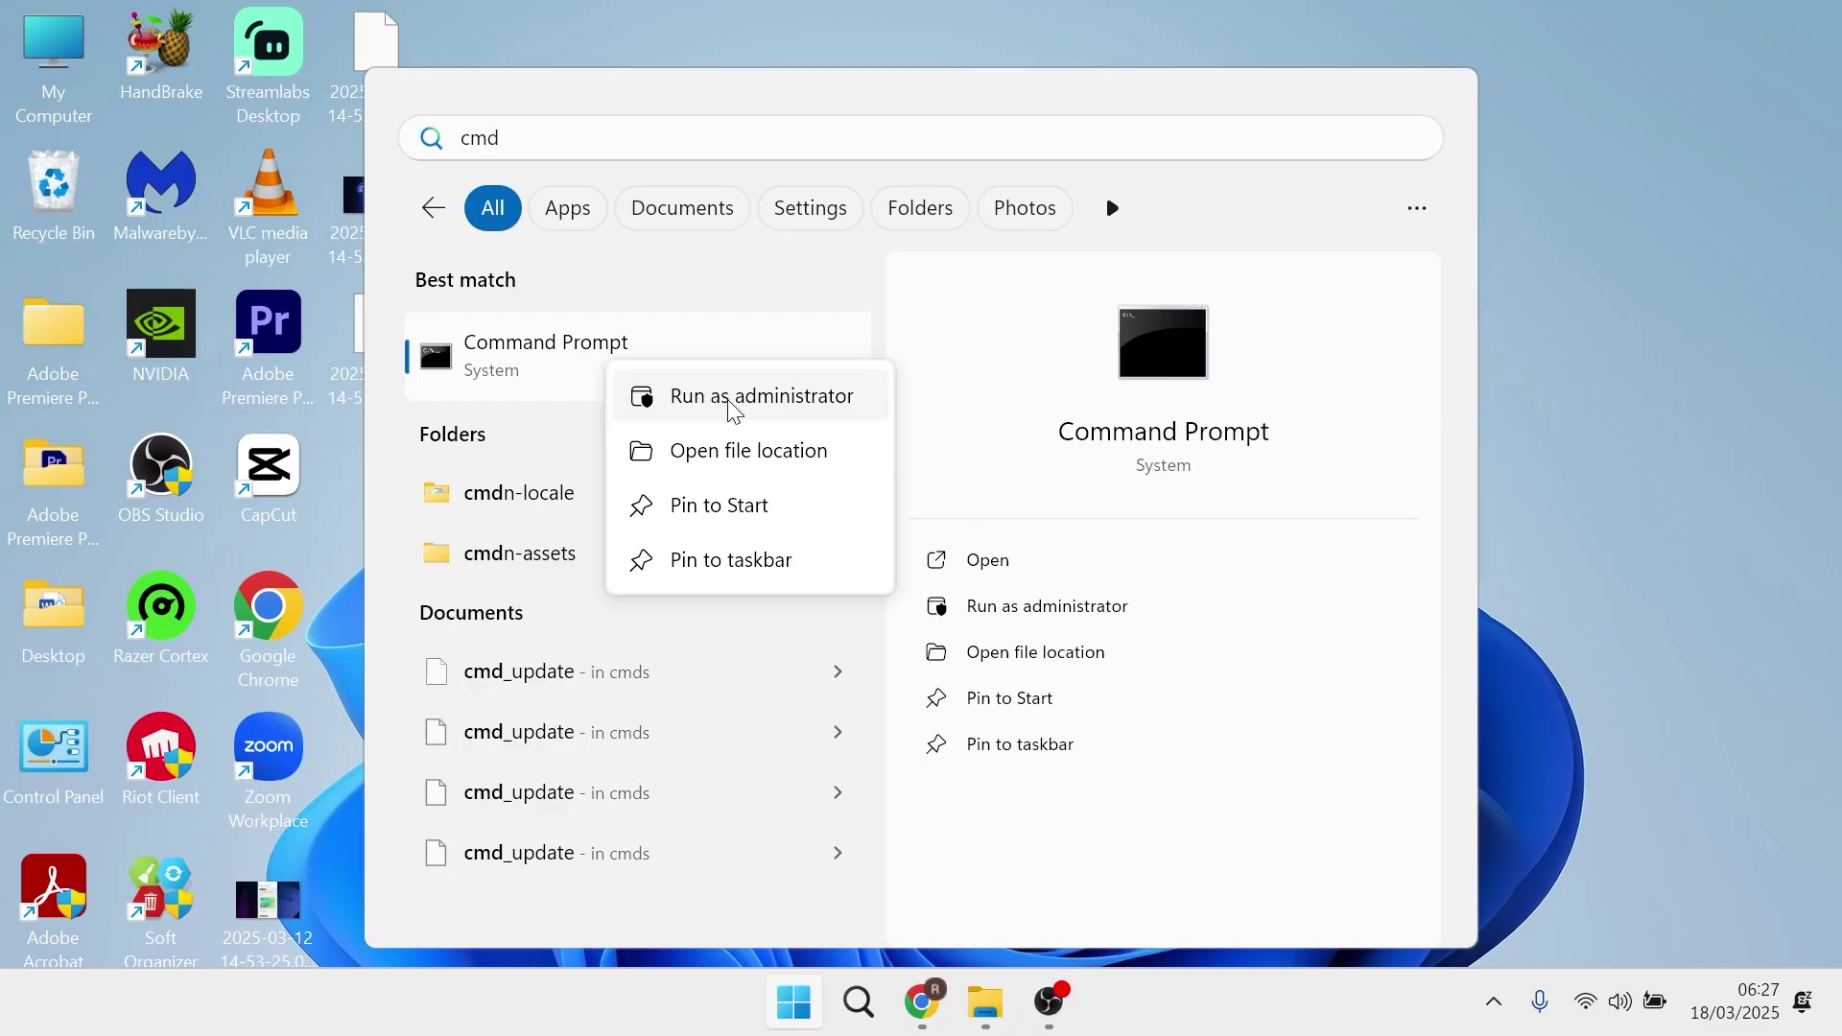
pyautogui.click(735, 410)
# - Run gpupdate /force, then close the Command Prompt window
pyautogui.write('gp')
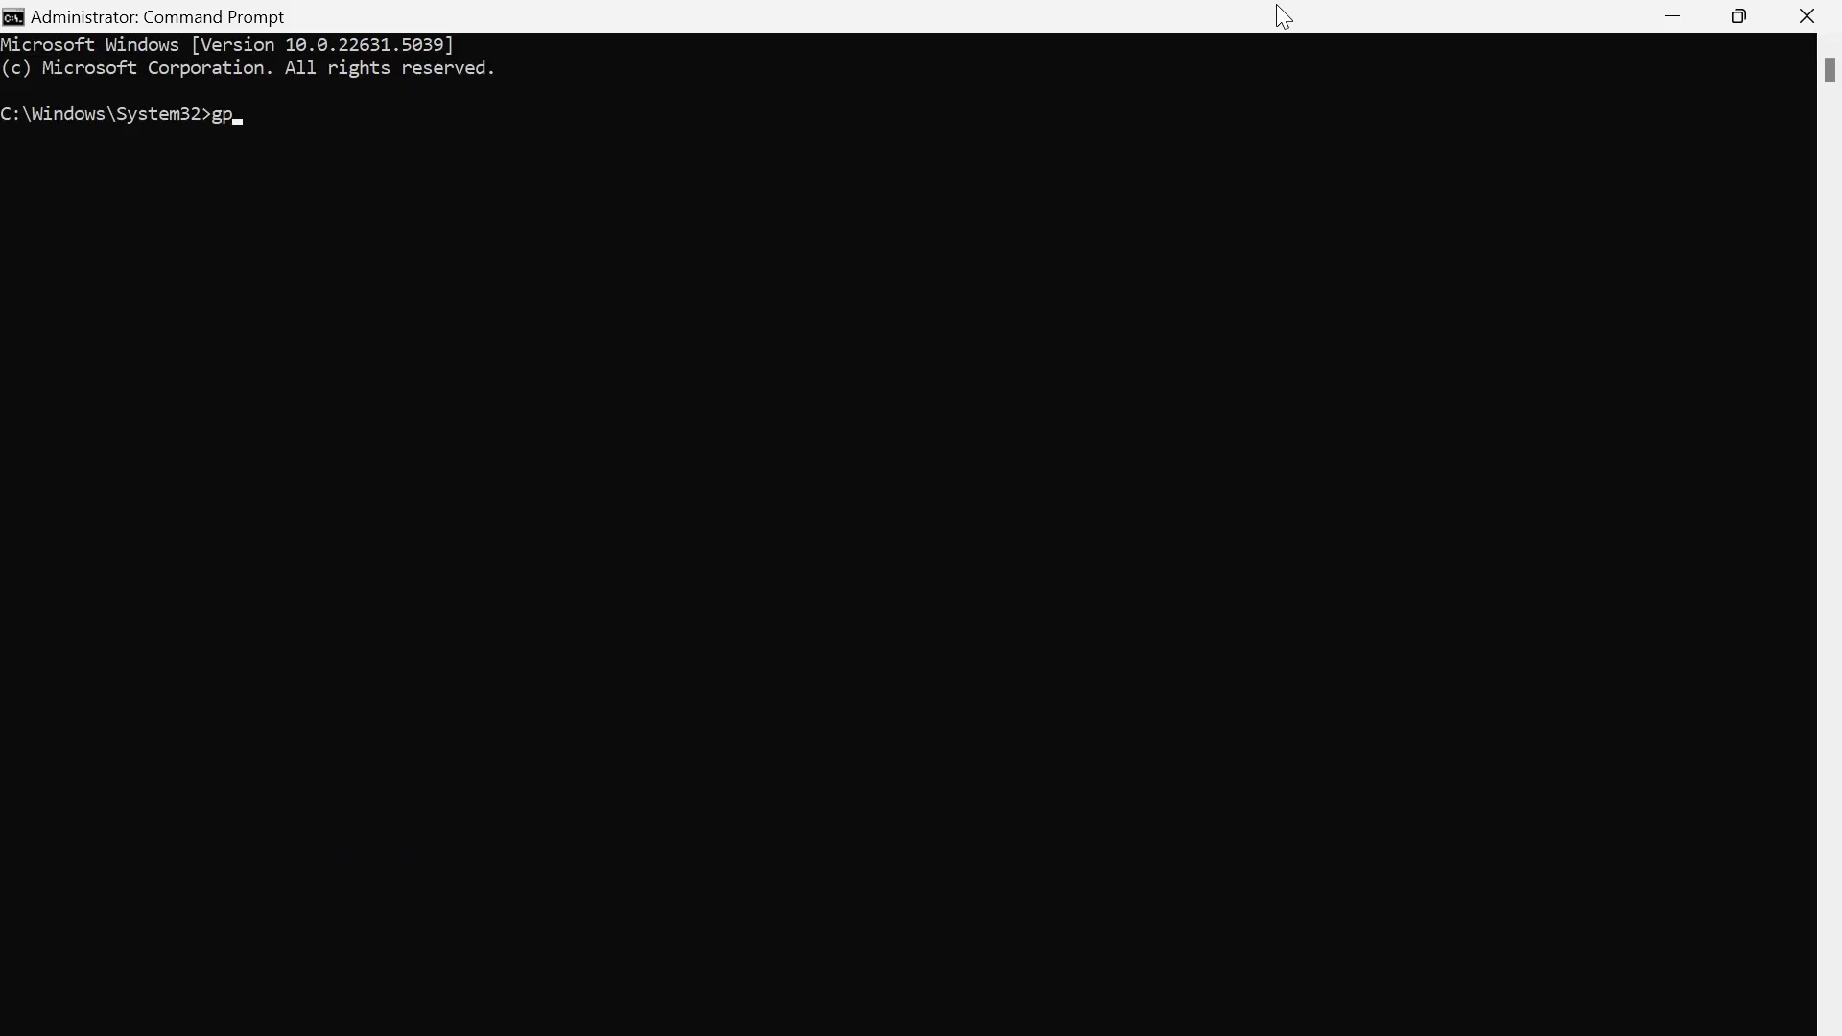
pyautogui.write('update /force')
pyautogui.press('Return')
pyautogui.click(1807, 16)
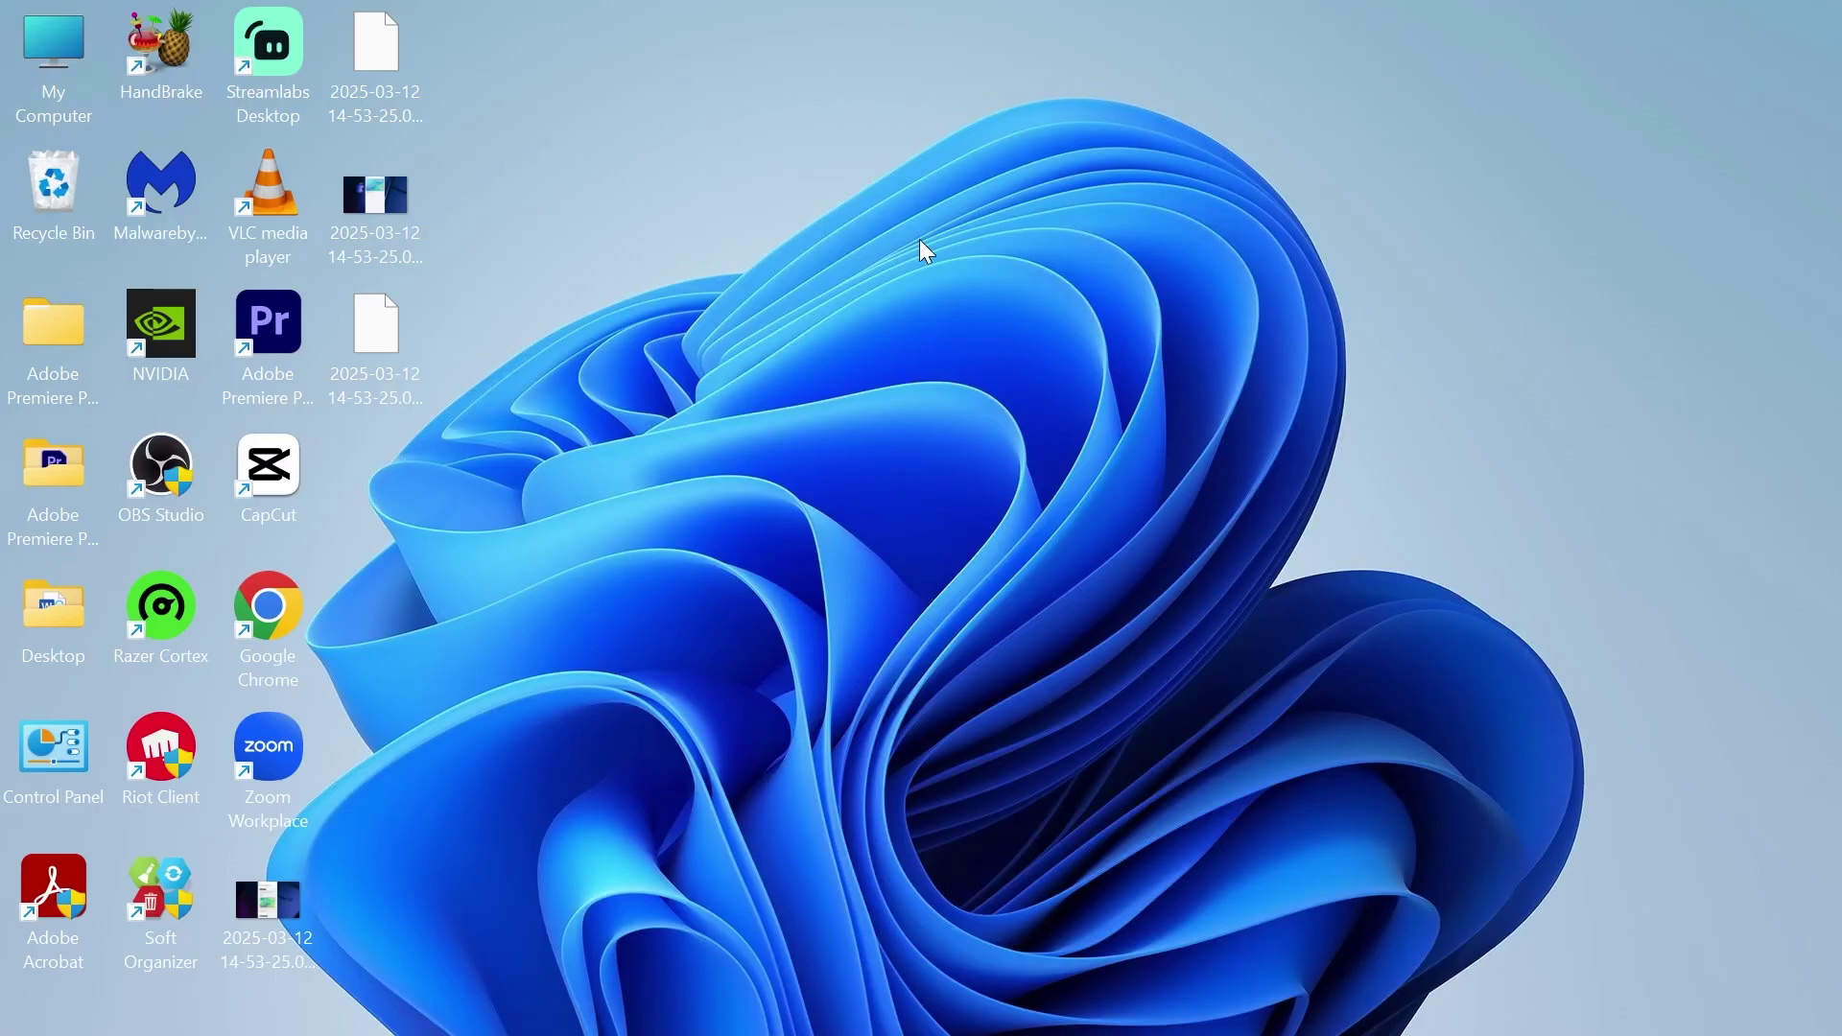
# - Bring Chrome forward, then open Windows Settings to Apps > Installed apps
pyautogui.moveTo(924, 1003)
pyautogui.click(865, 880)
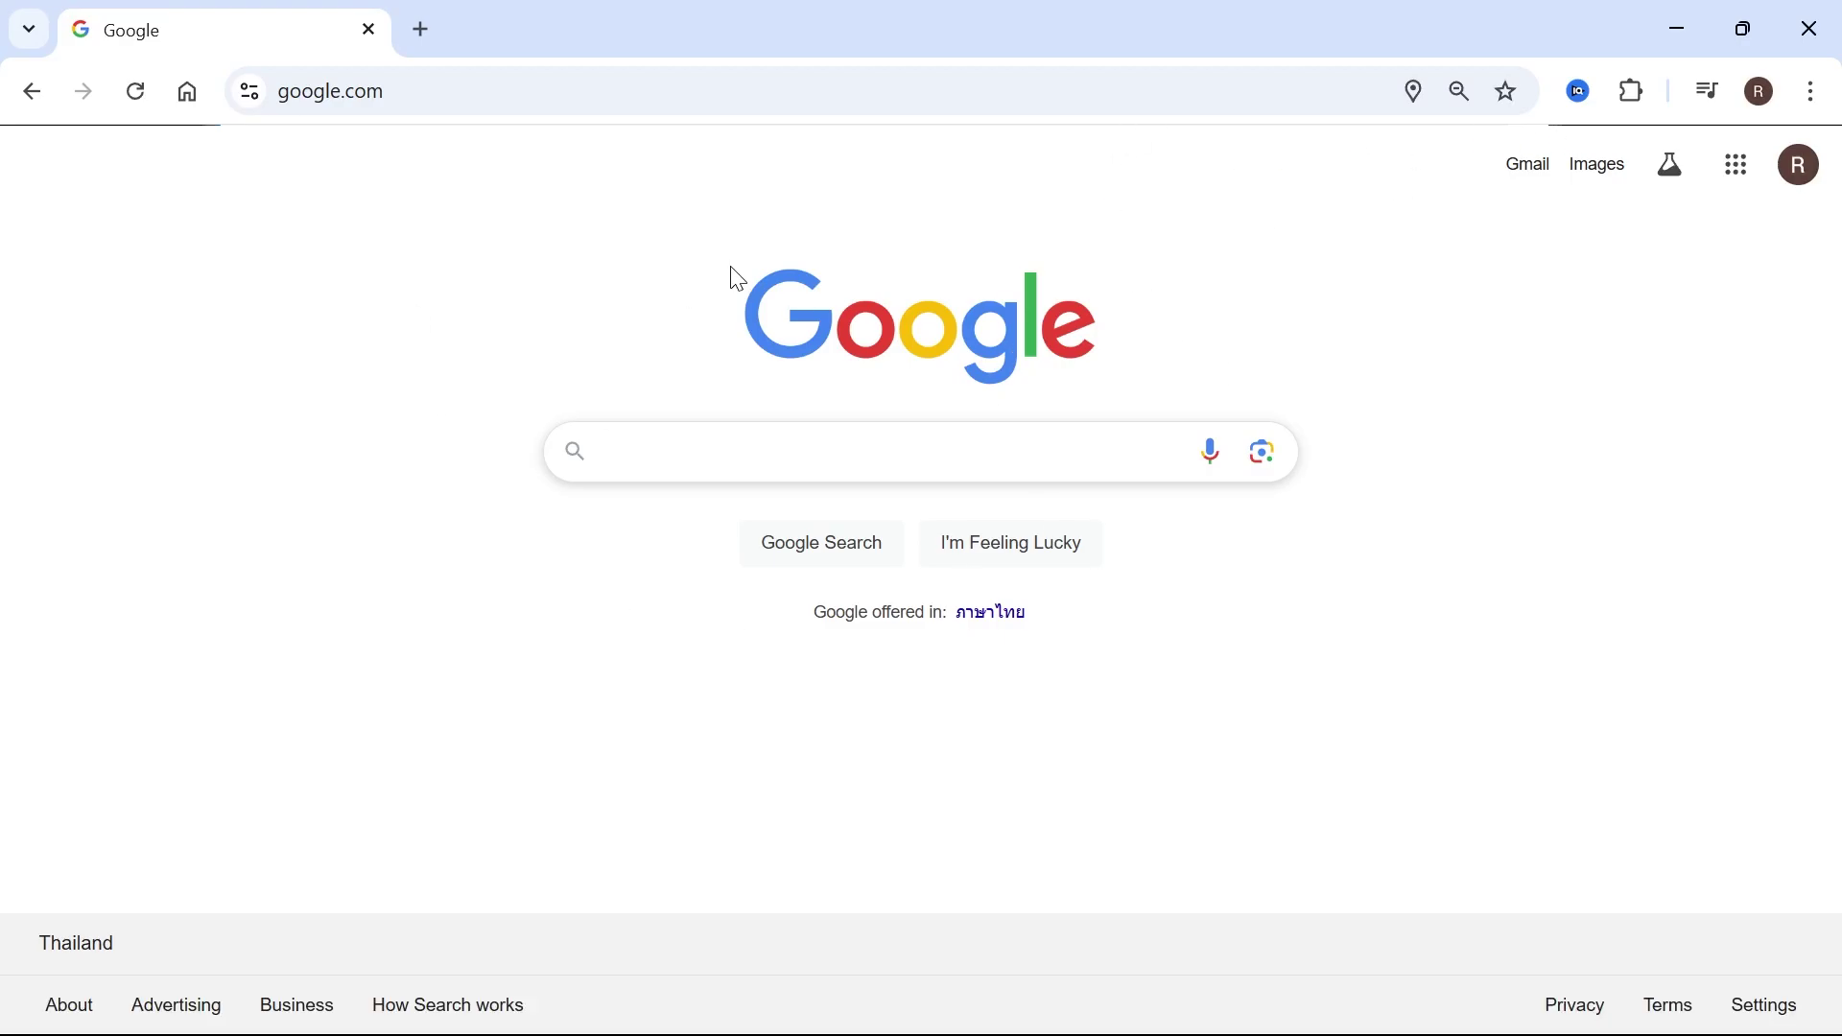
pyautogui.click(795, 1003)
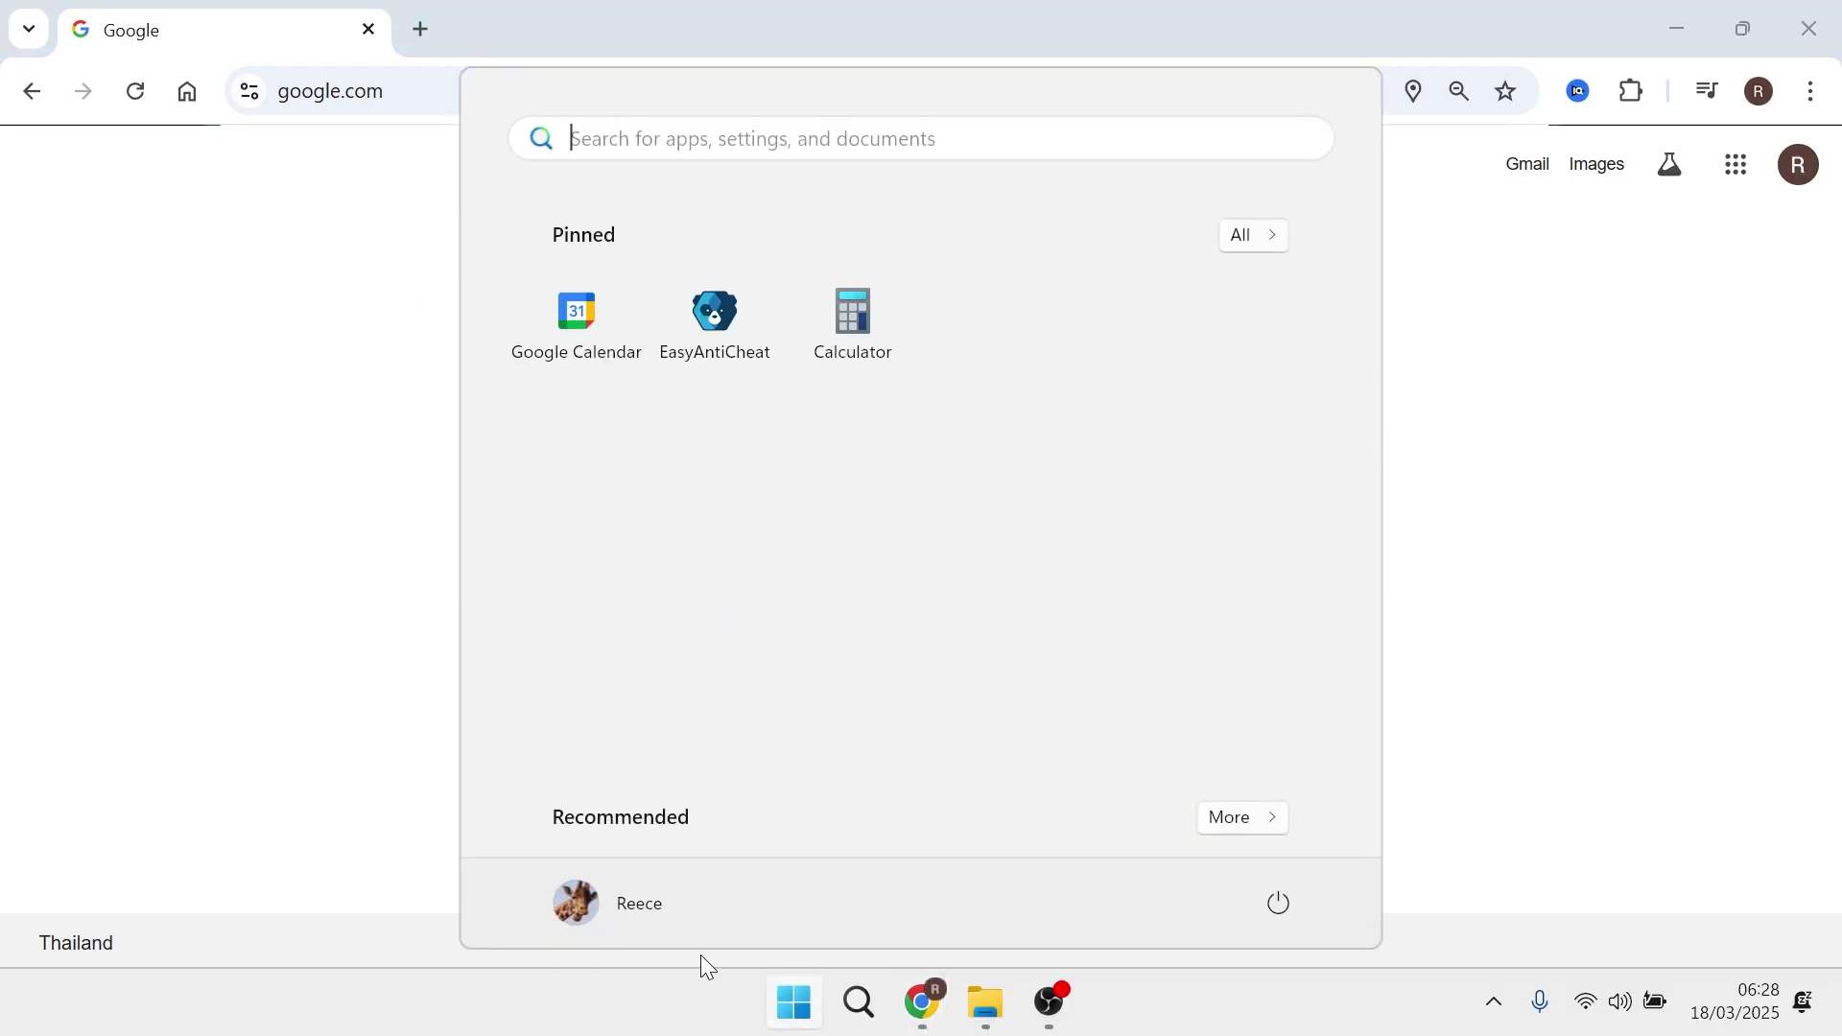
pyautogui.write('sett')
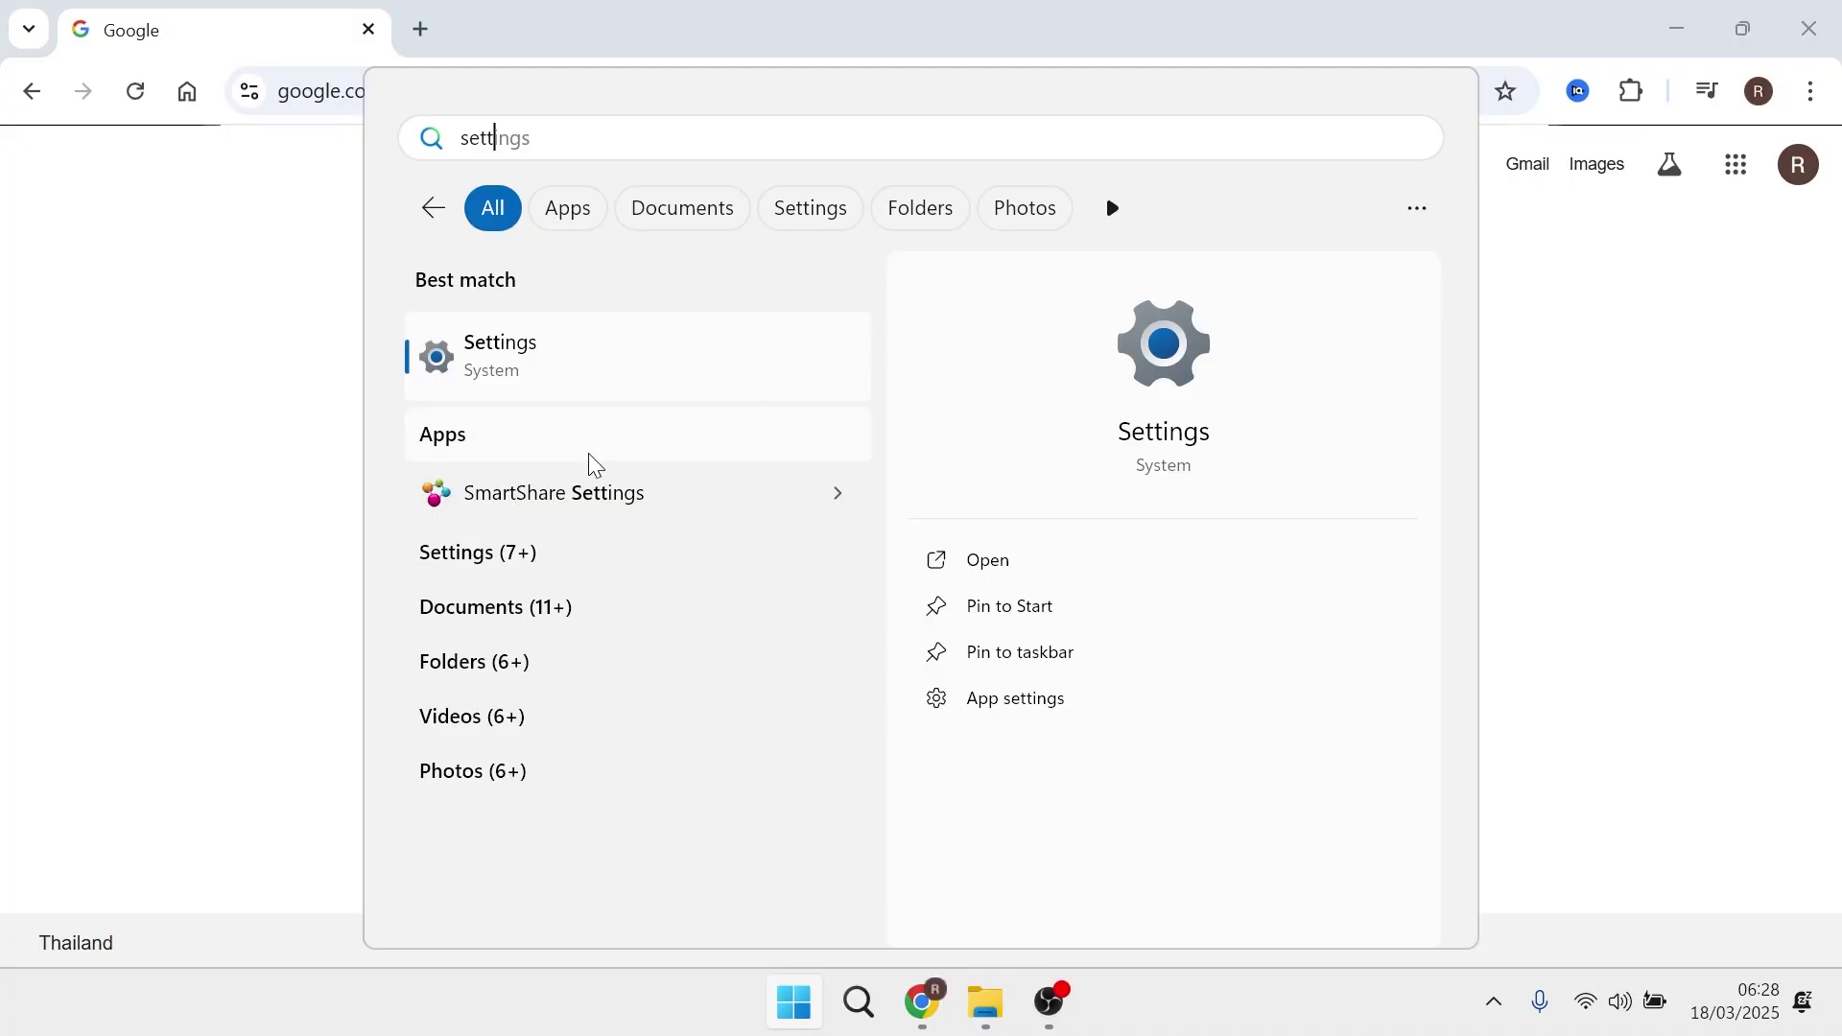
pyautogui.press('Return')
pyautogui.click(159, 595)
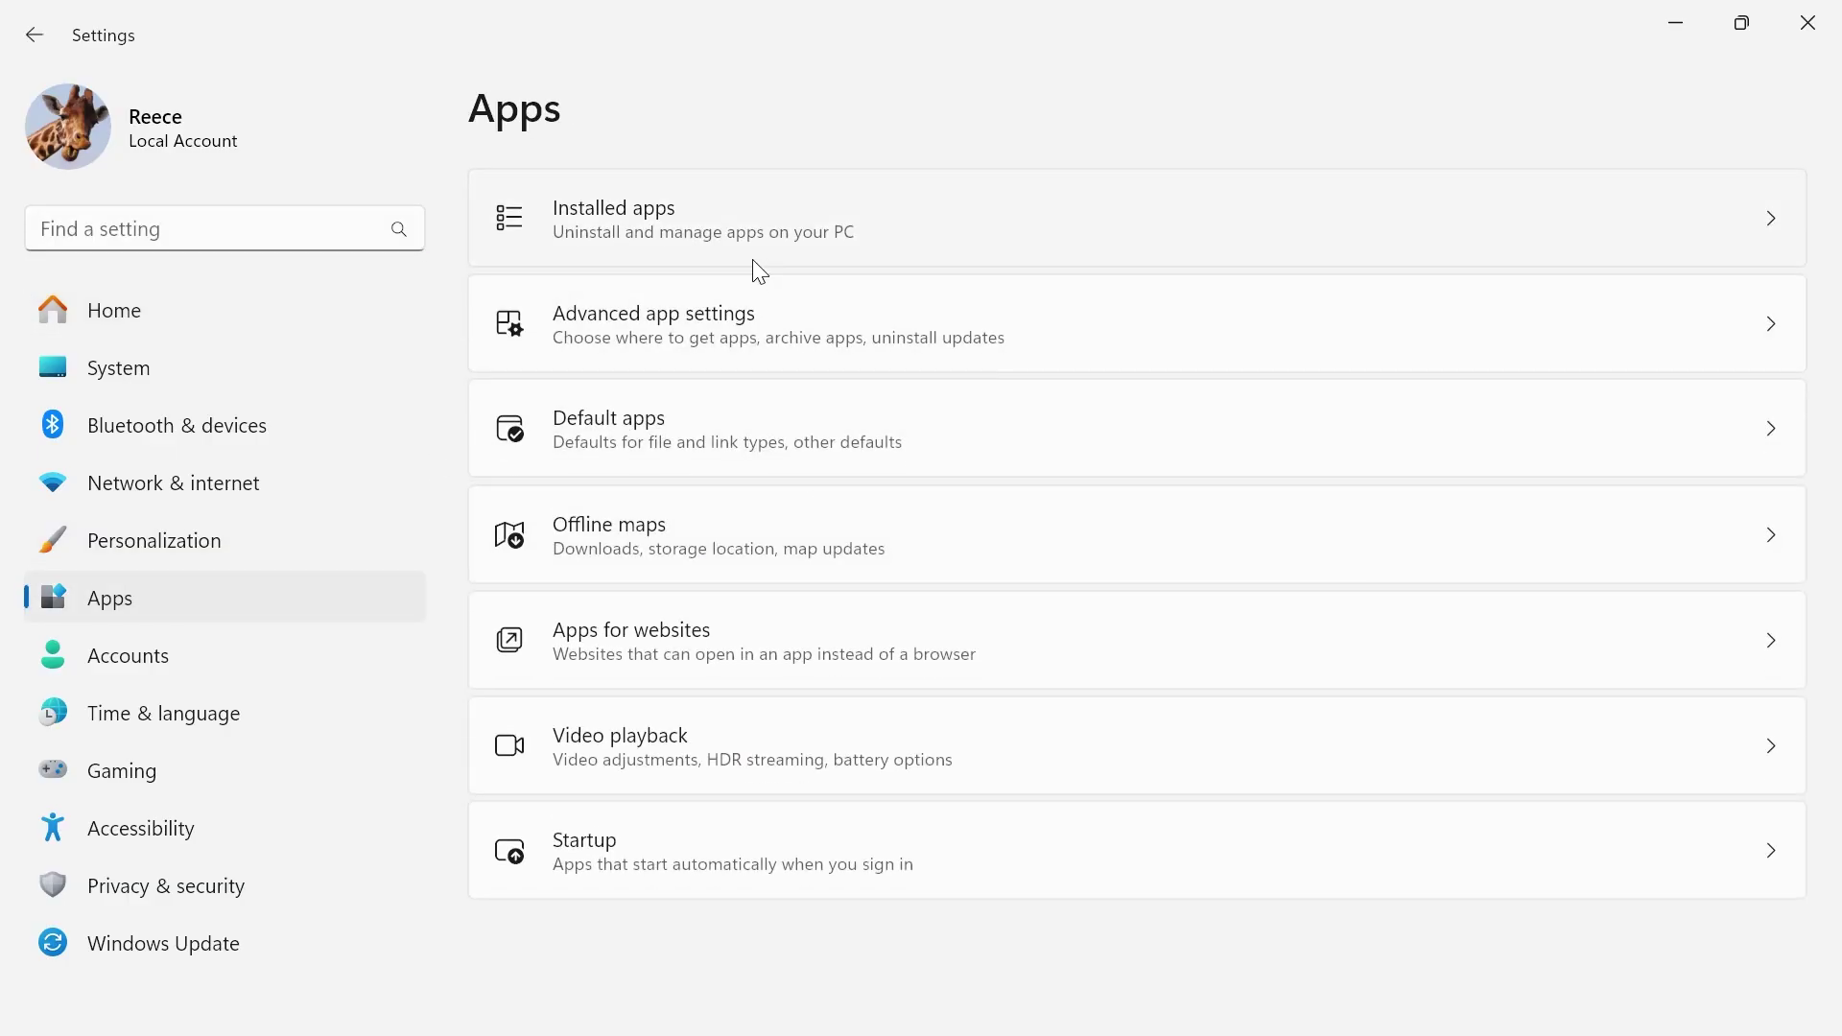
pyautogui.click(734, 210)
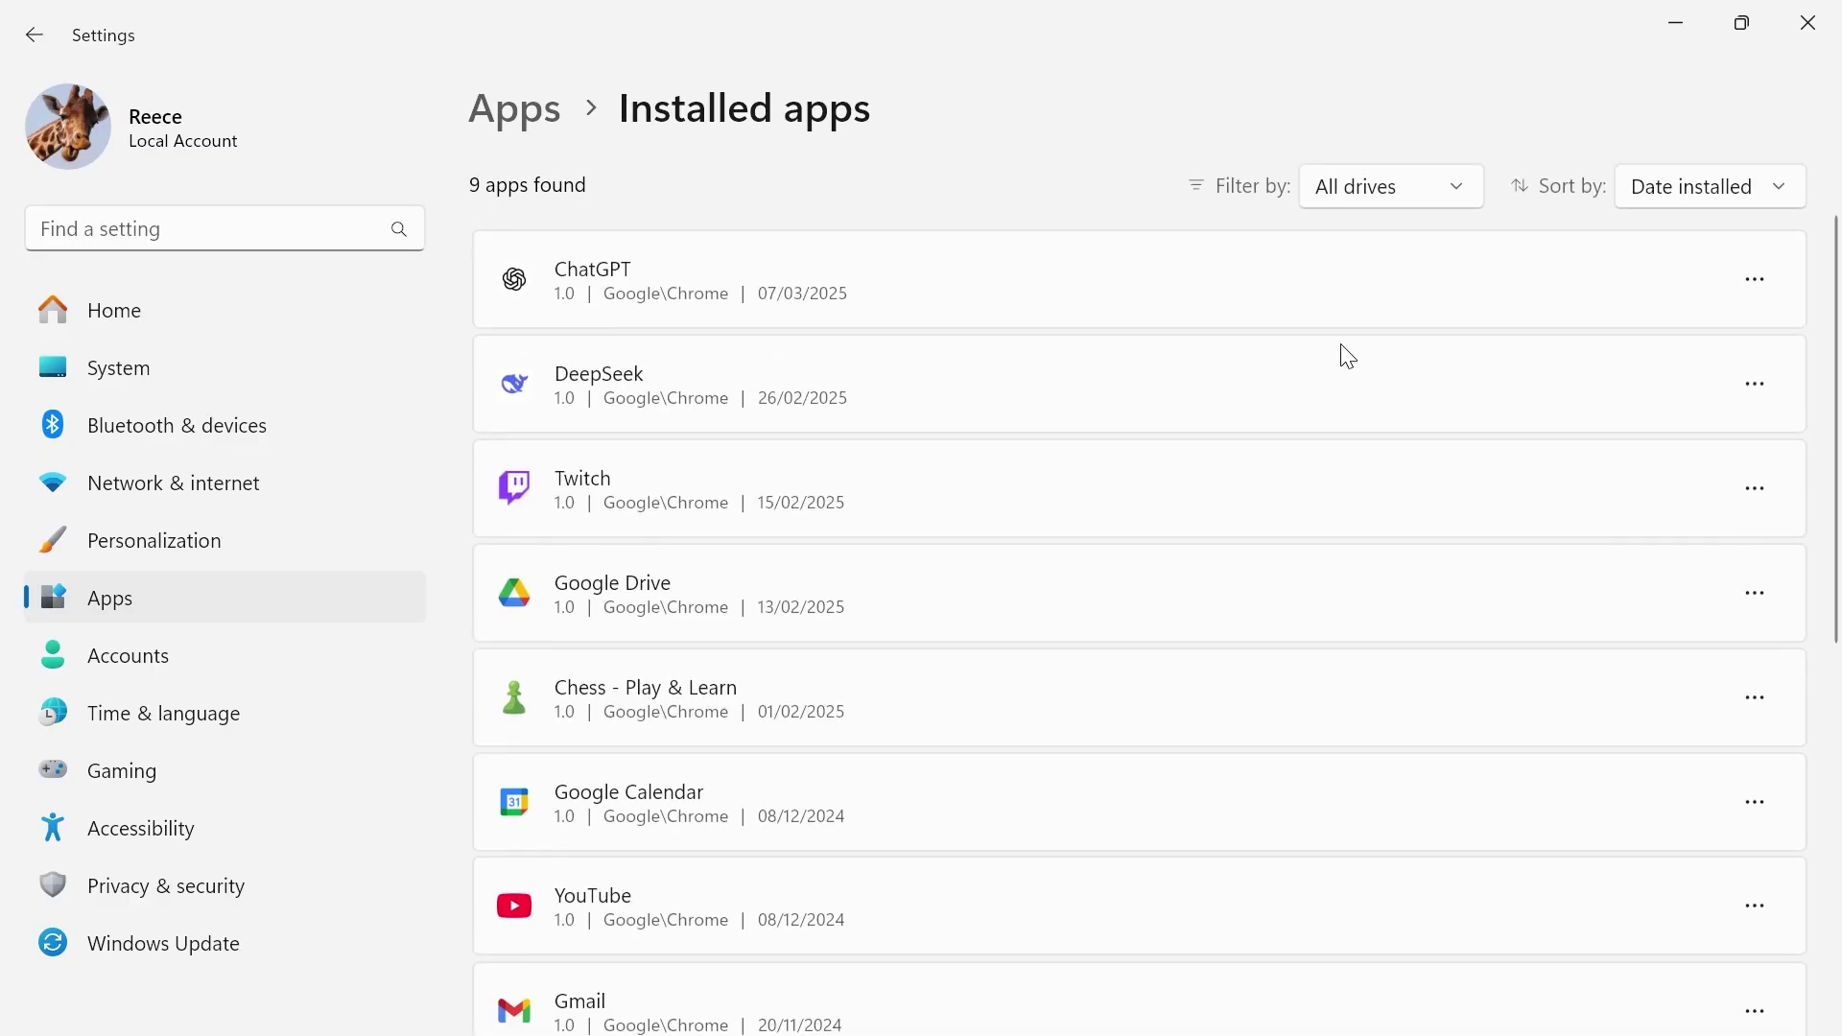
# - Find Google Chrome 134.0.6998.89 (119 MB), view its Uninstall option, and dismiss it
pyautogui.scroll(-5, 1348, 356)
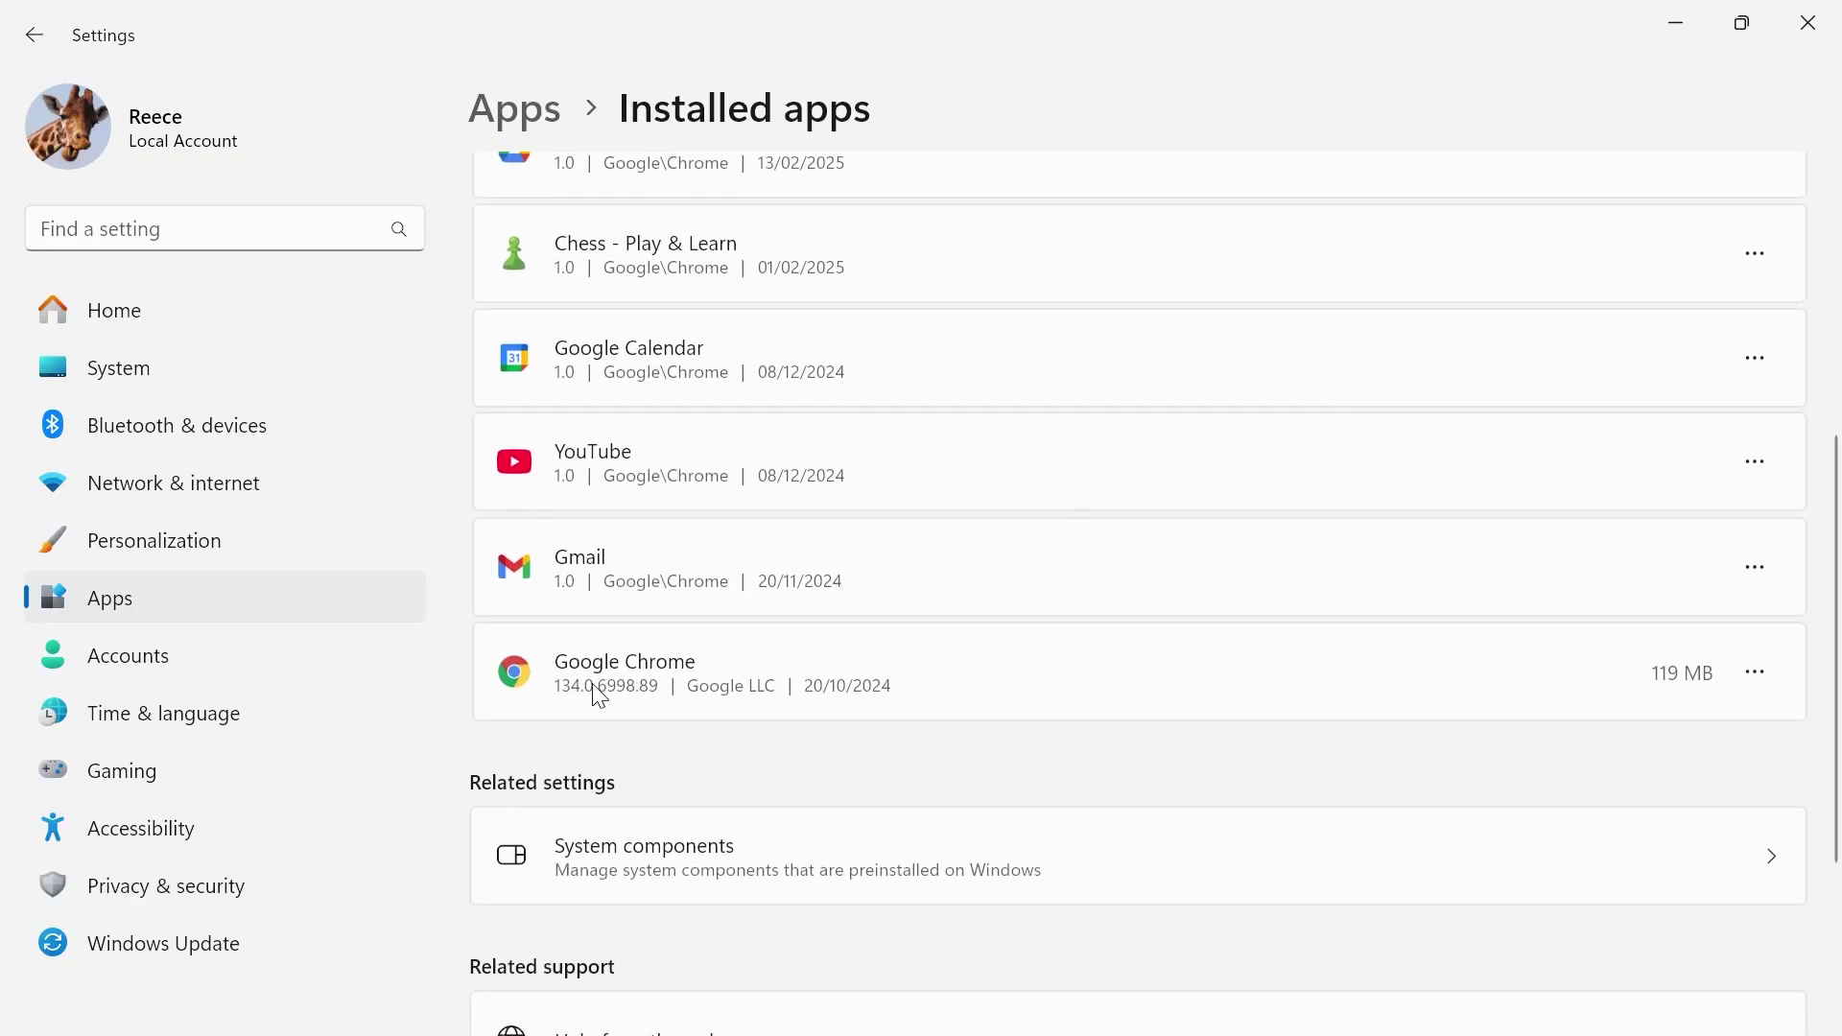
pyautogui.click(1764, 677)
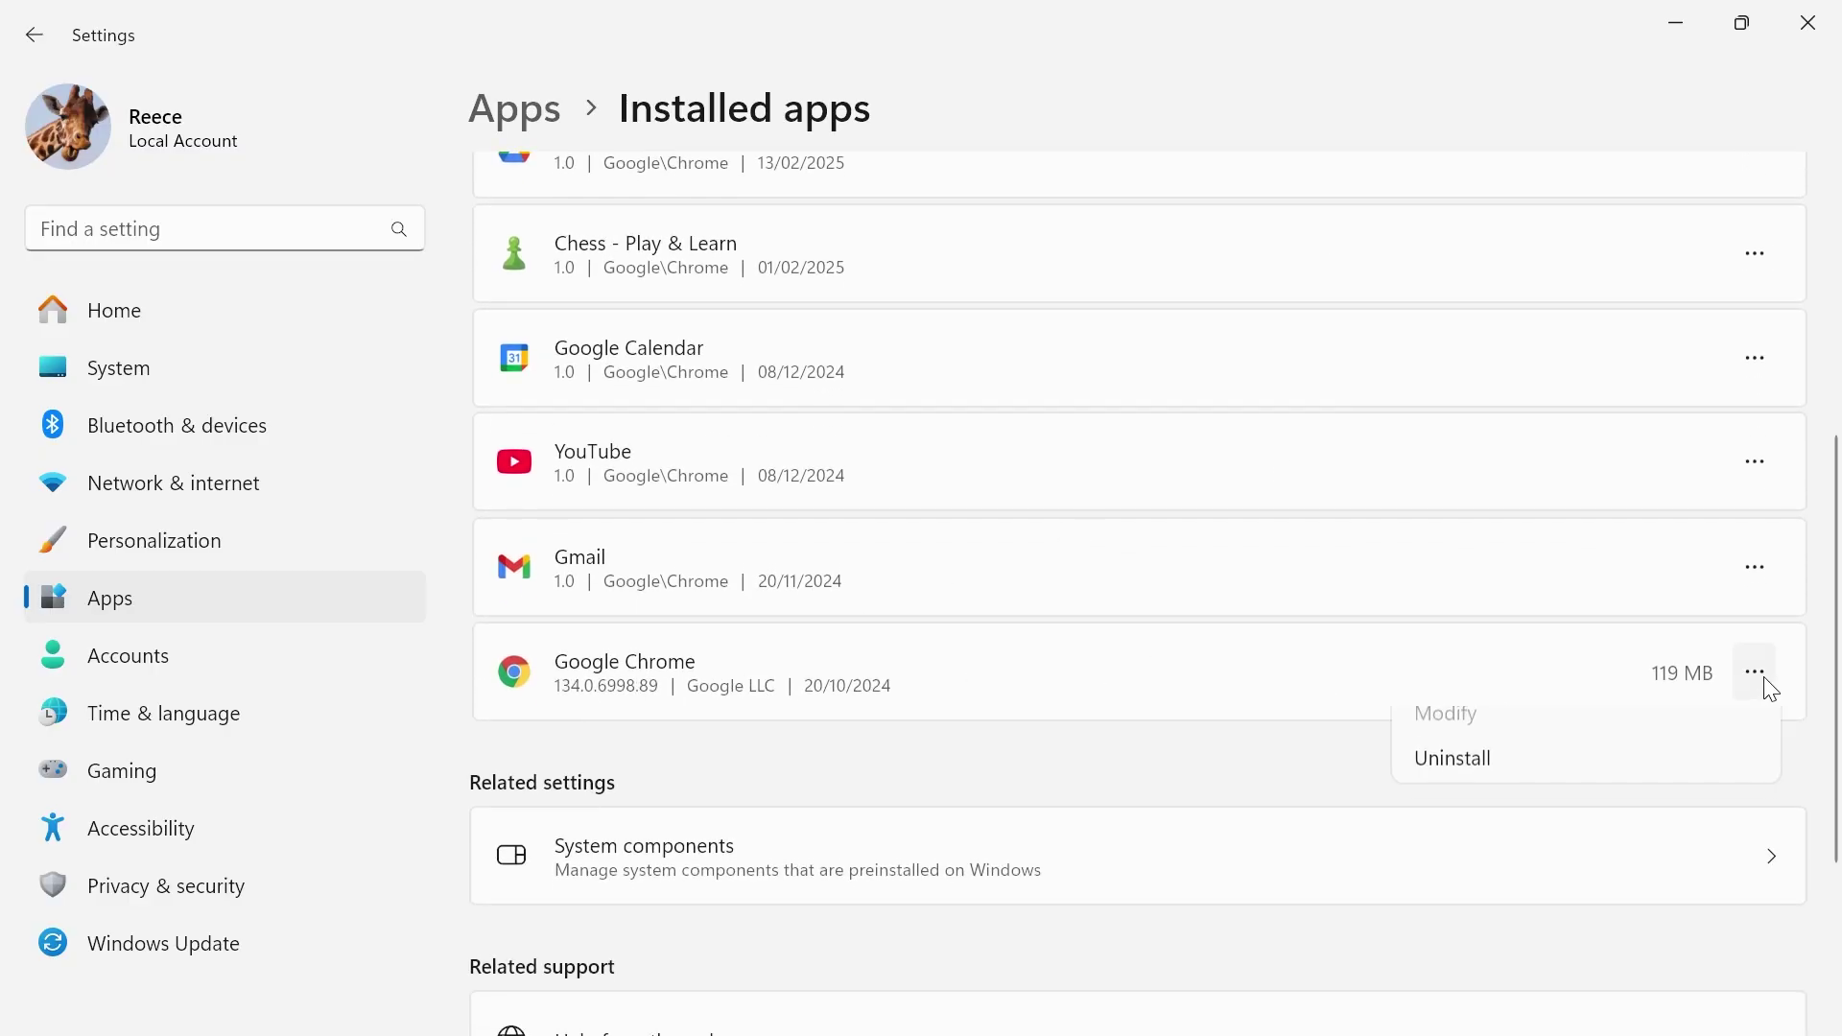
pyautogui.click(1430, 782)
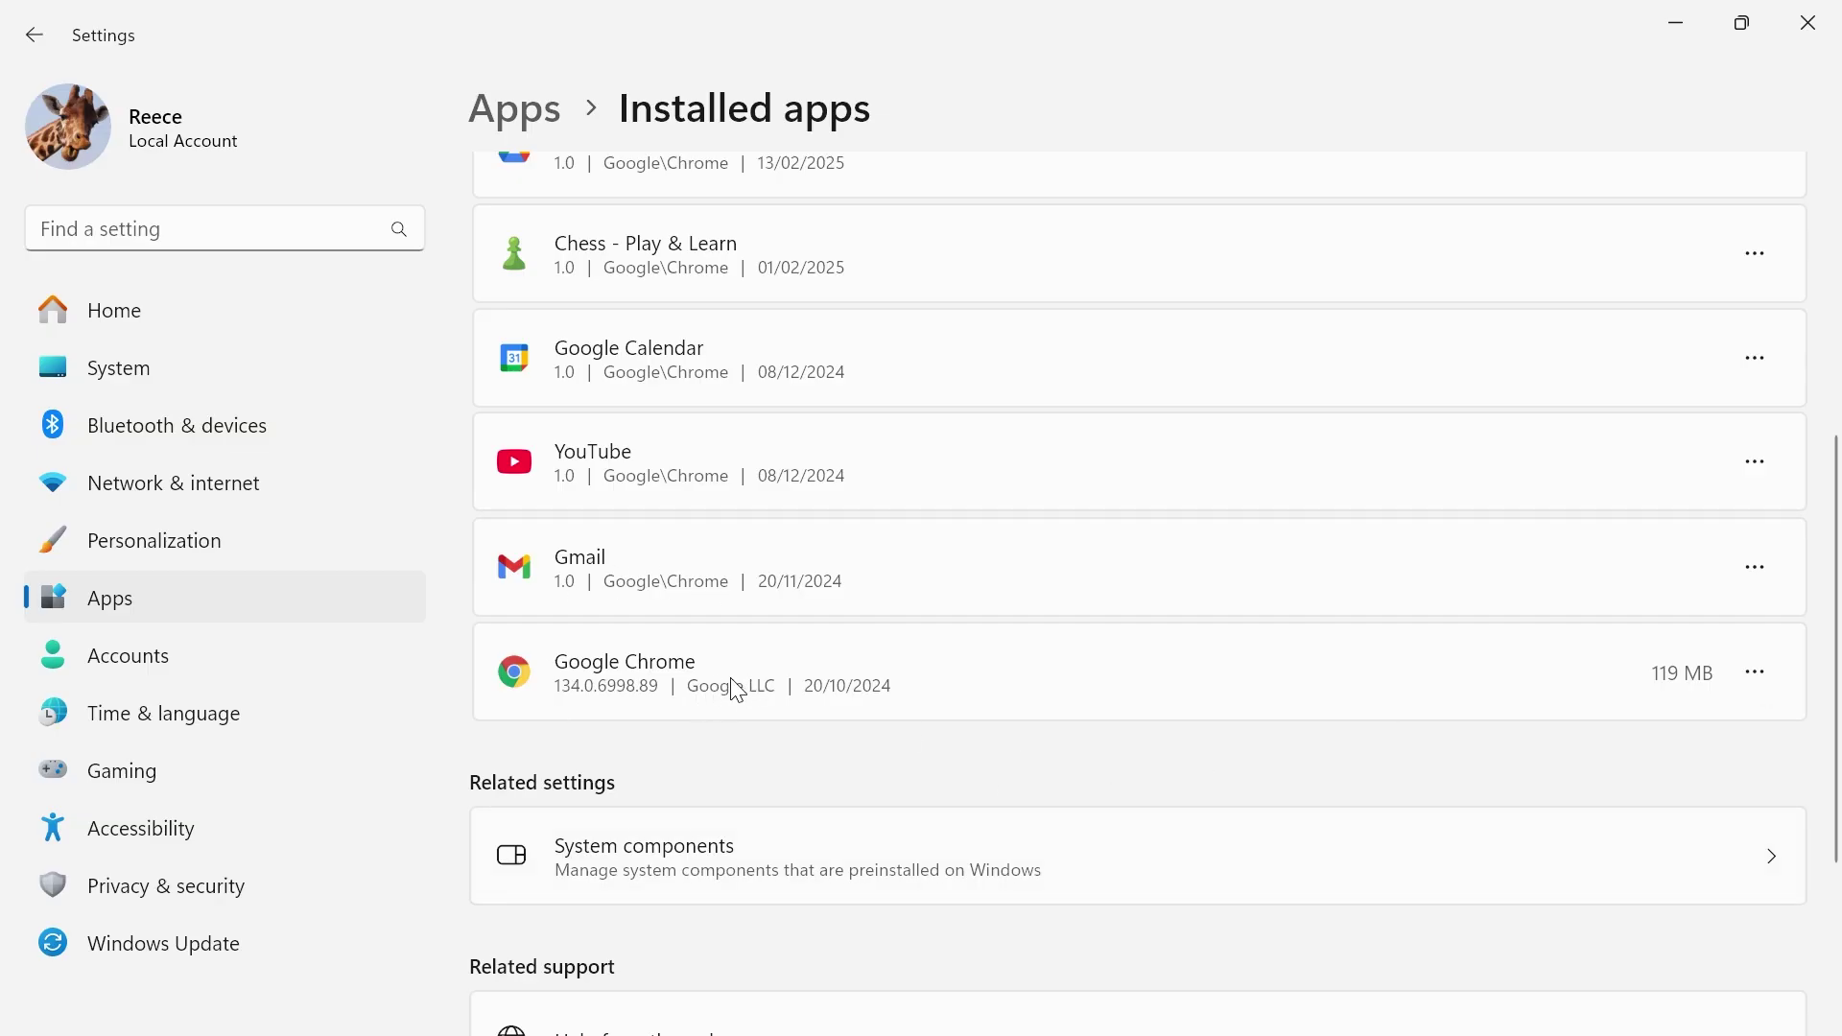